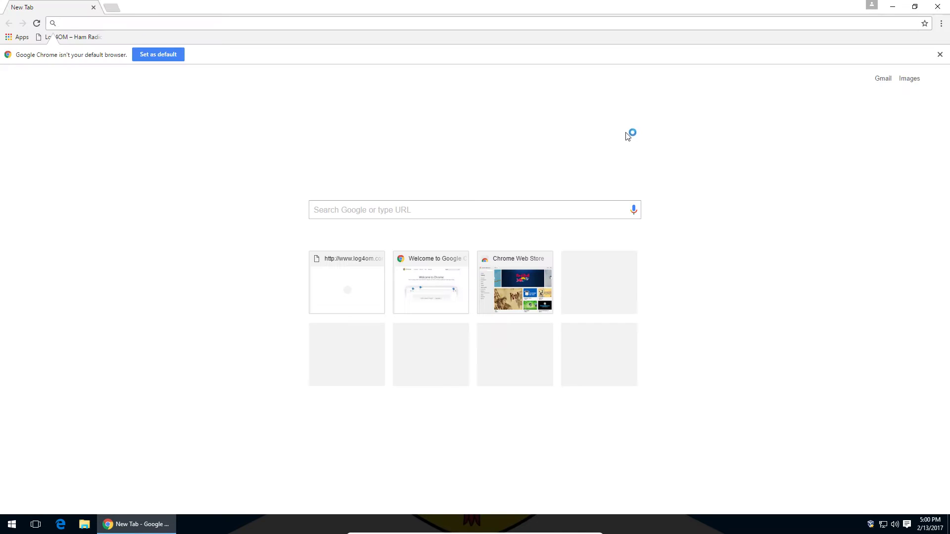
# Step: Open the Log4OM website's Download page for version 1.27.0, then minimize Chrome to the desktop
pyautogui.click(69, 37)
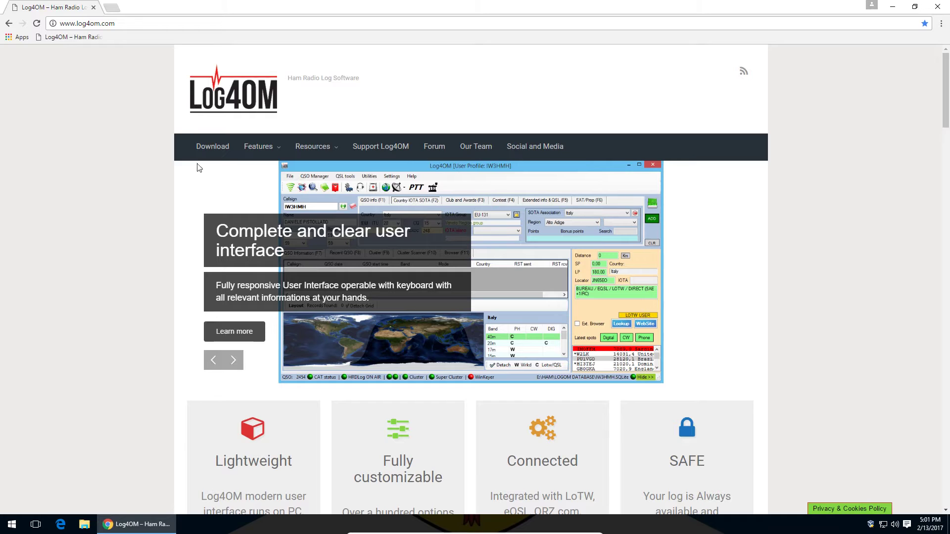
pyautogui.click(219, 148)
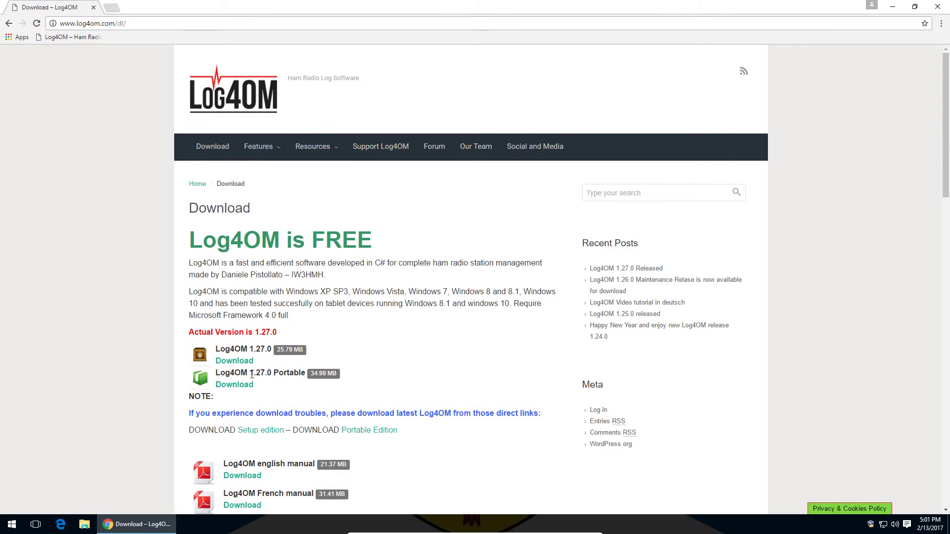
pyautogui.moveTo(225, 375); pyautogui.dragTo(250, 374)
pyautogui.click(276, 375)
pyautogui.click(245, 374)
pyautogui.click(242, 372)
pyautogui.click(892, 7)
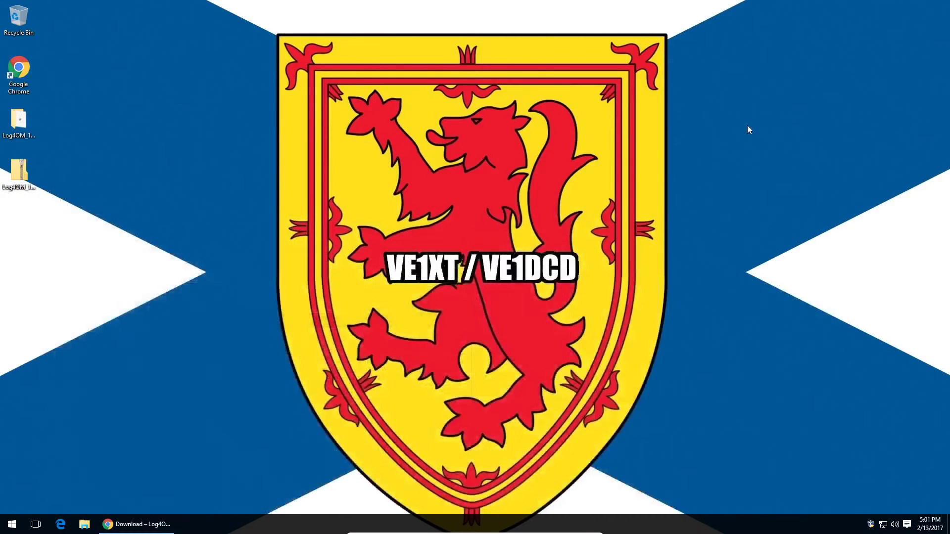
# Step: Open the Log4OM_1_27_0 folder and run the Log4OM_1_27_0_0 installer
pyautogui.doubleClick(15, 138)
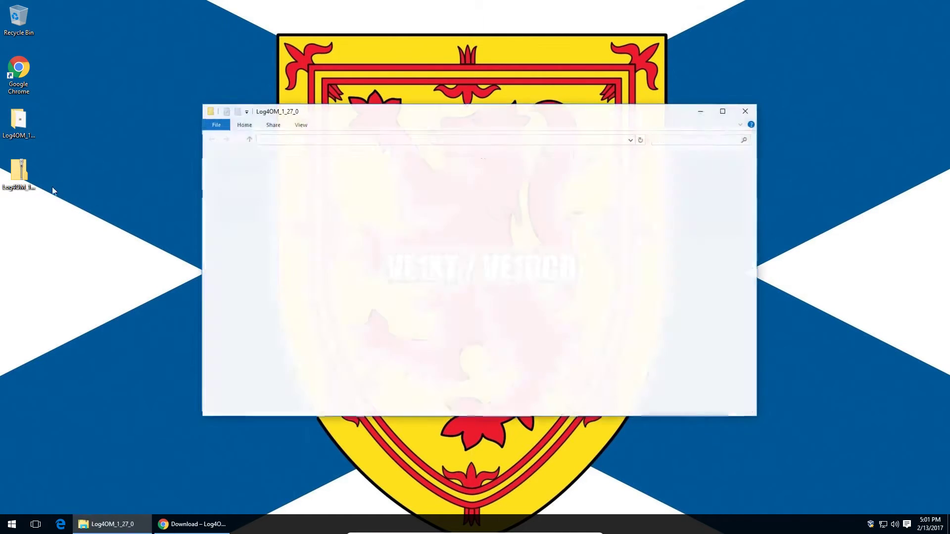
pyautogui.click(28, 177)
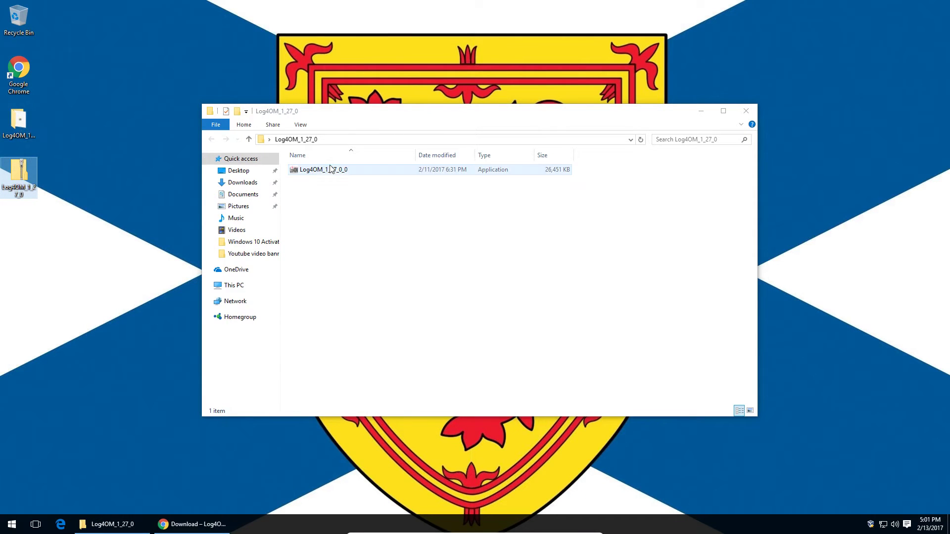
pyautogui.click(354, 174)
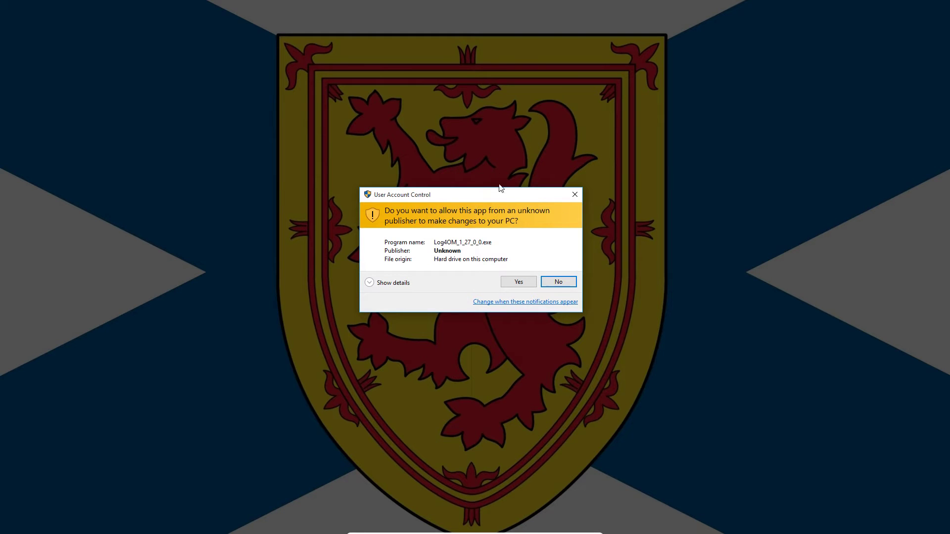
# Step: Approve the UAC prompt and confirm English as the setup language
pyautogui.click(514, 282)
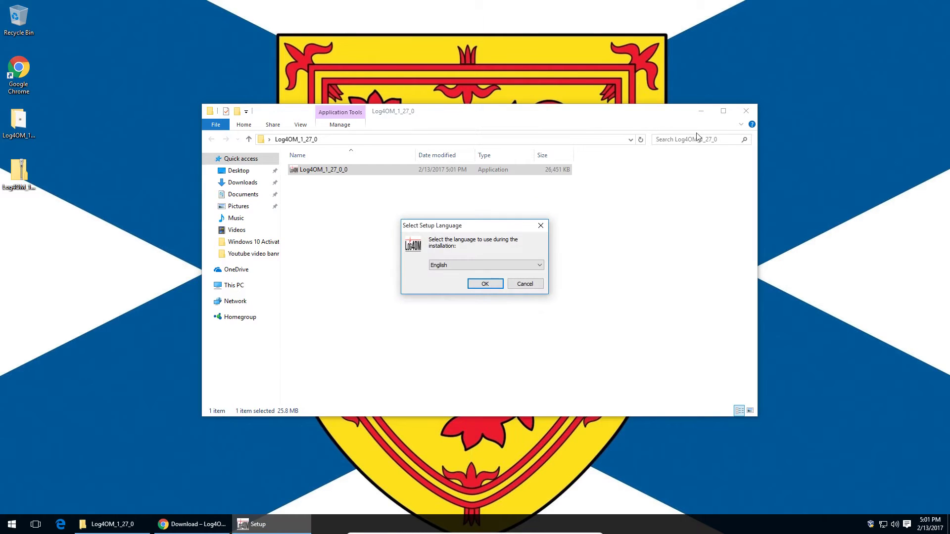
pyautogui.click(704, 111)
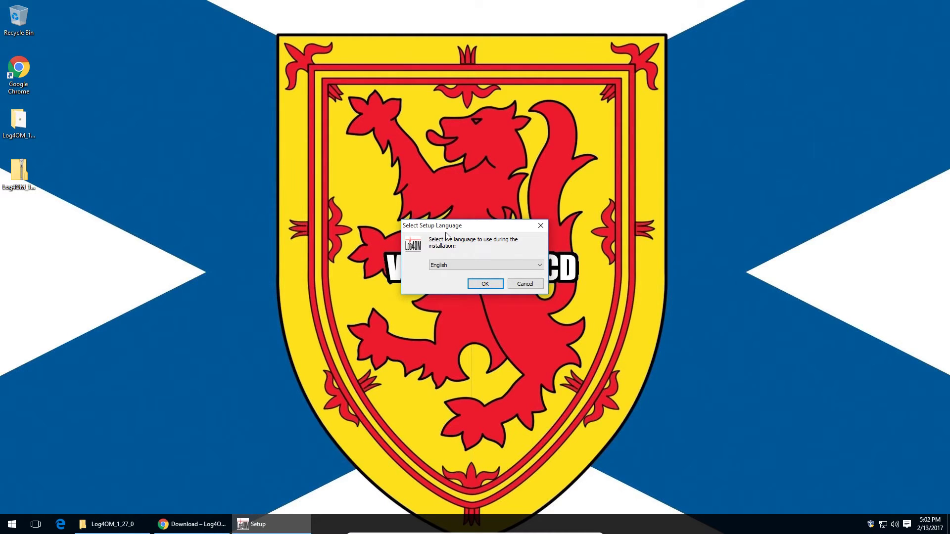
pyautogui.moveTo(453, 229)
pyautogui.mouseDown()
pyautogui.moveTo(436, 191)
pyautogui.moveTo(451, 194)
pyautogui.moveTo(451, 221)
pyautogui.mouseUp()
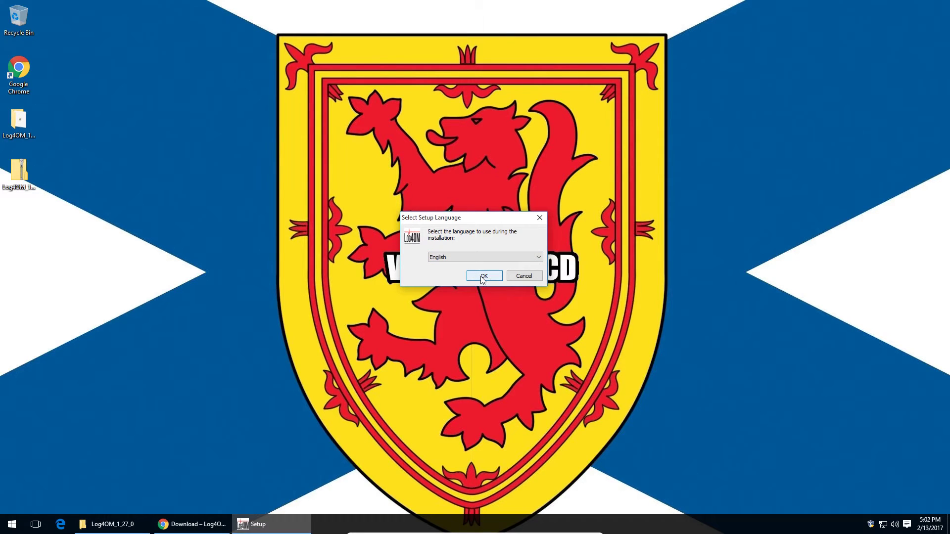
pyautogui.click(486, 259)
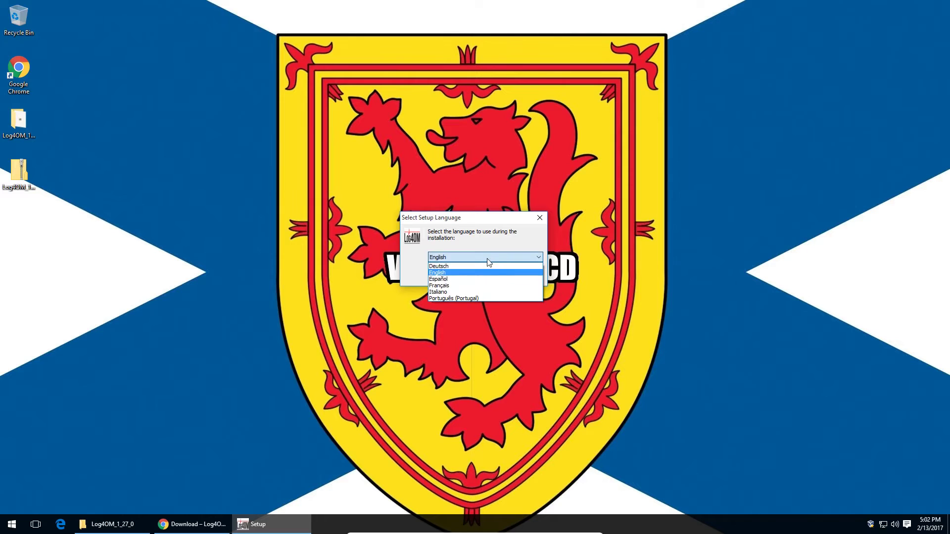
pyautogui.click(492, 272)
pyautogui.click(494, 259)
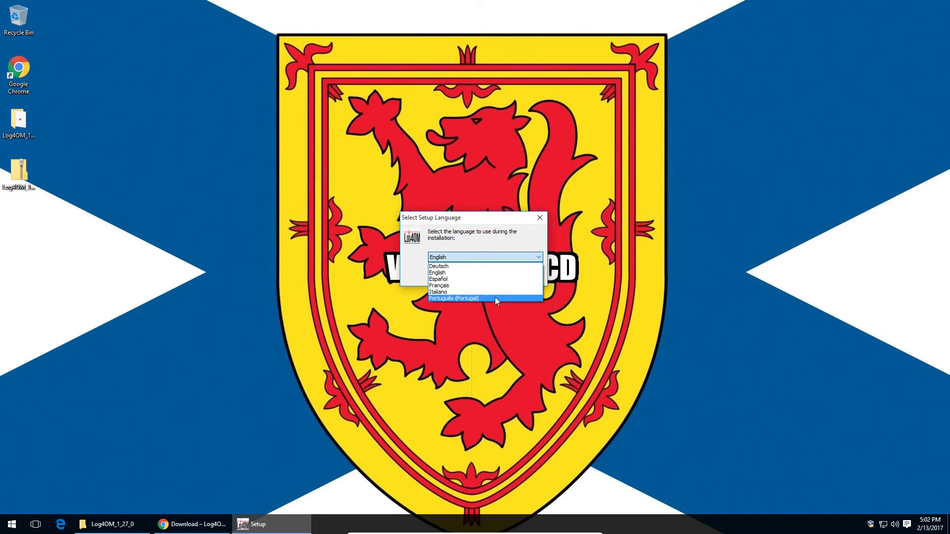
pyautogui.click(498, 279)
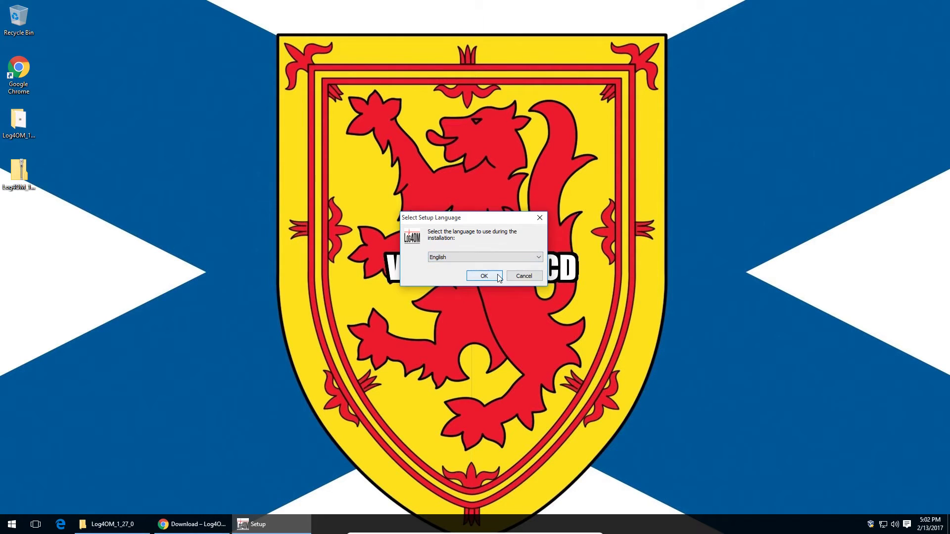
pyautogui.click(498, 277)
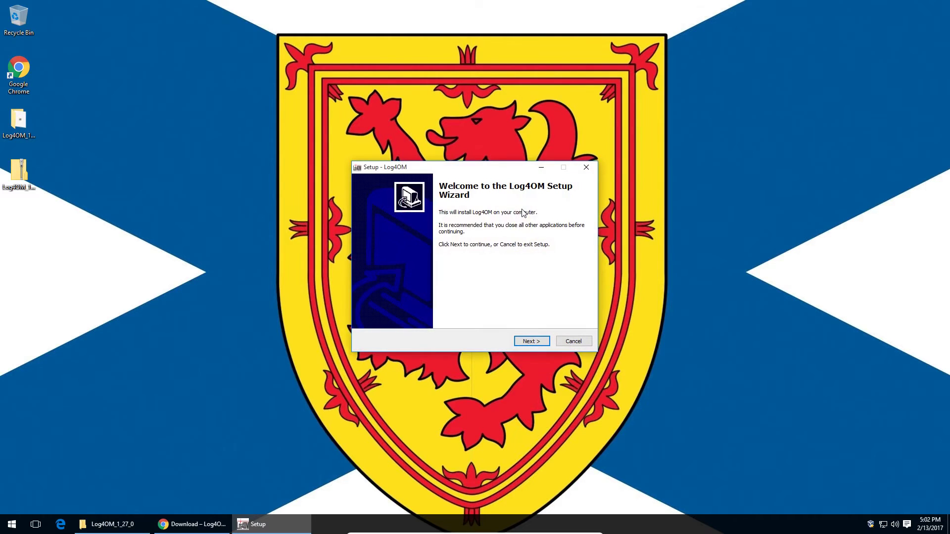
# Step: Accept the Log4OM licence agreement and keep the default destination folder
pyautogui.click(542, 342)
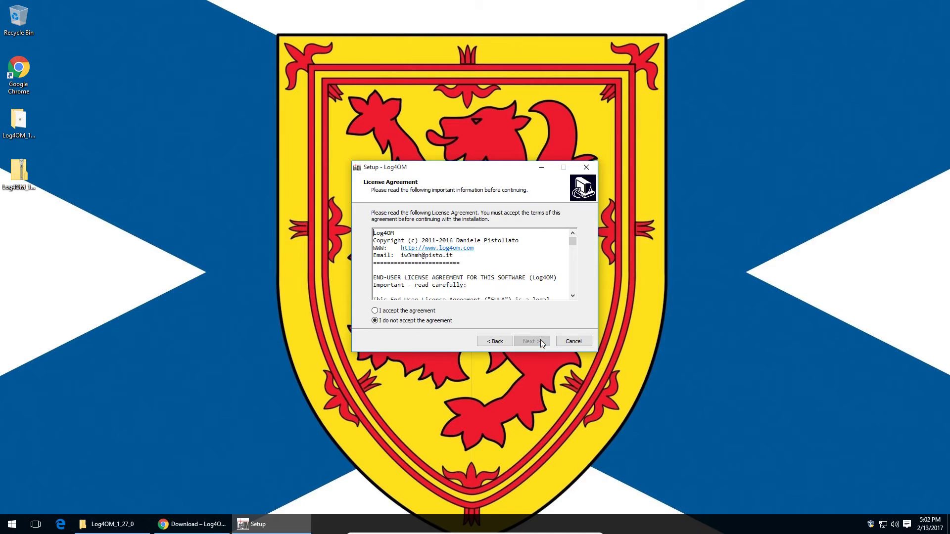
pyautogui.click(377, 312)
pyautogui.scroll(-5, 528, 274)
pyautogui.scroll(-8, 529, 274)
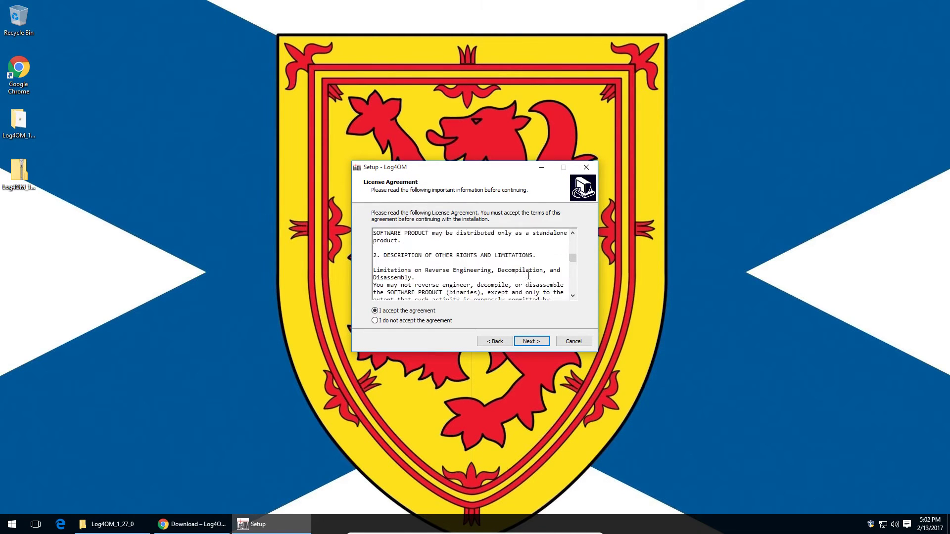
pyautogui.scroll(-3, 527, 277)
pyautogui.scroll(9, 526, 278)
pyautogui.scroll(5, 526, 280)
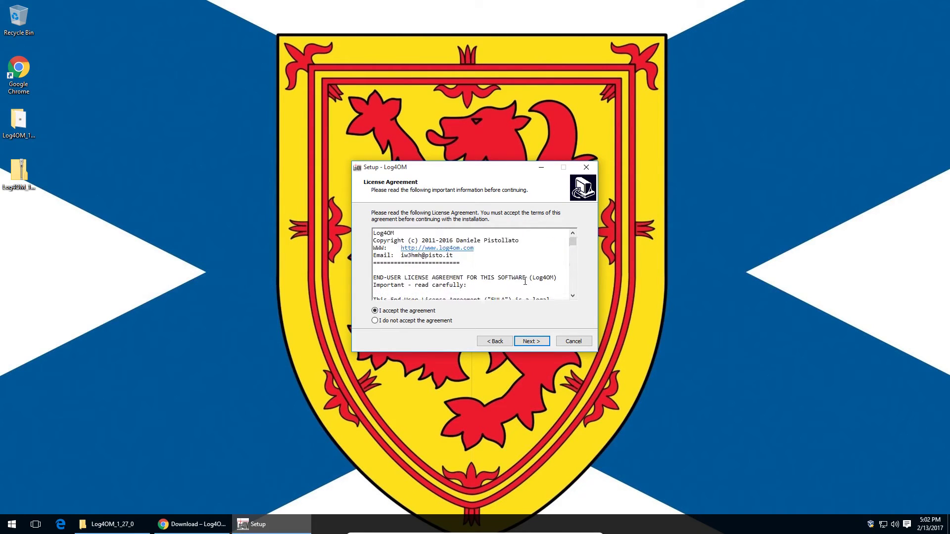
pyautogui.click(526, 340)
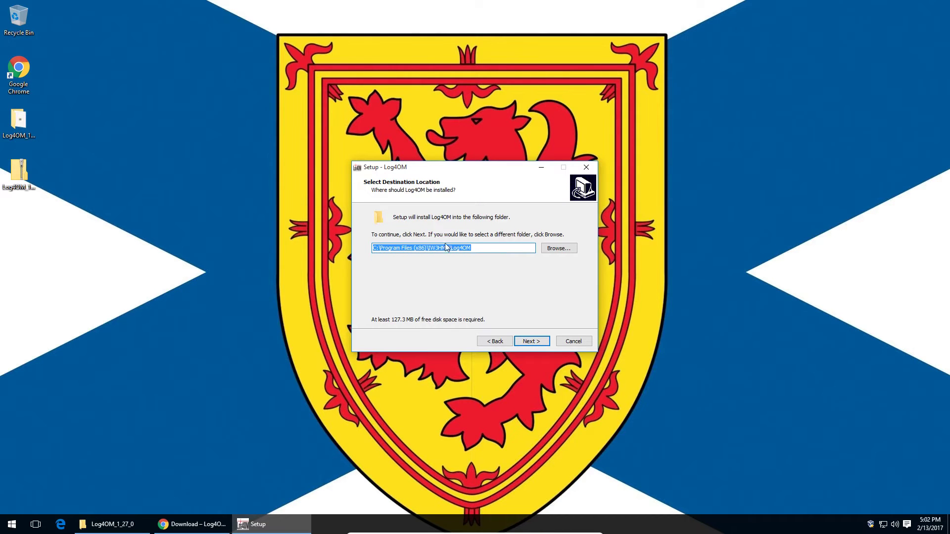
pyautogui.click(530, 343)
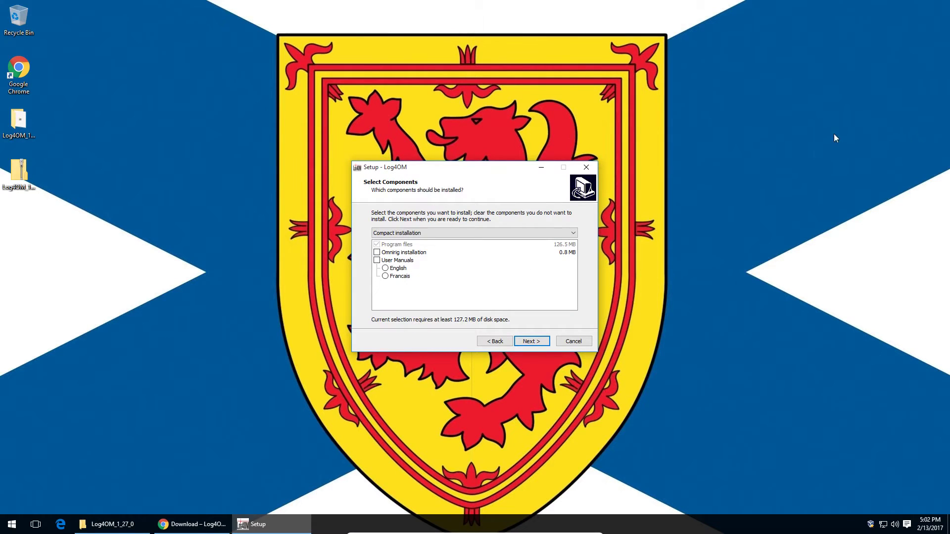
# Step: Add the Omnirig installation and English User Manuals components to the install
pyautogui.click(404, 253)
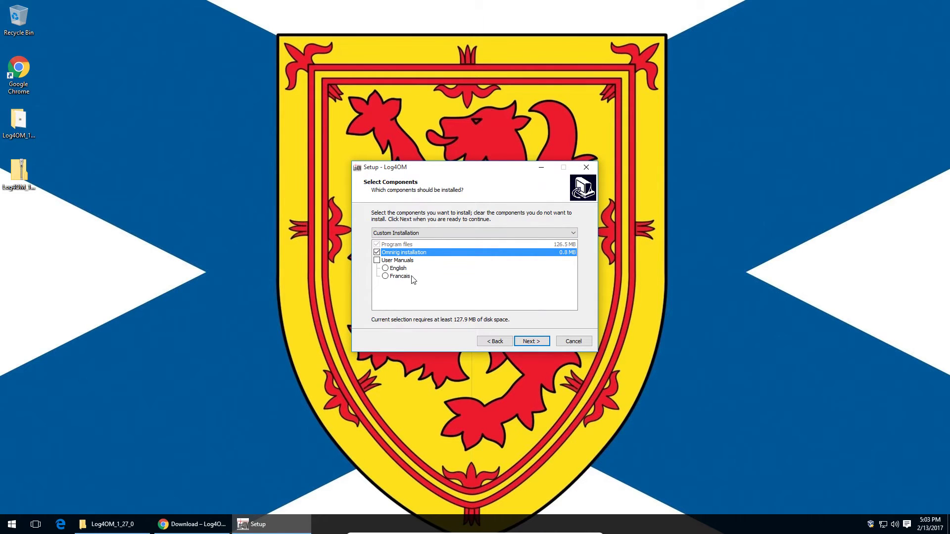
pyautogui.click(376, 260)
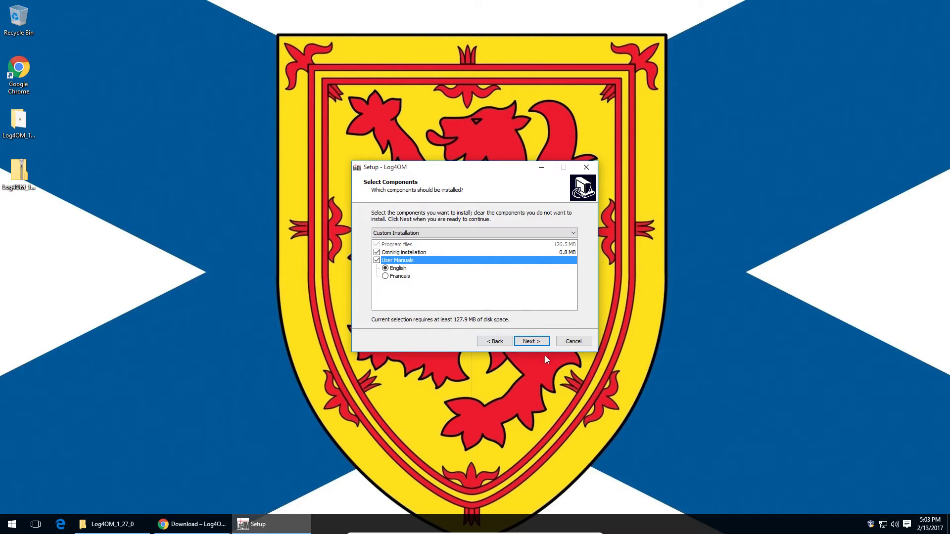
pyautogui.click(540, 341)
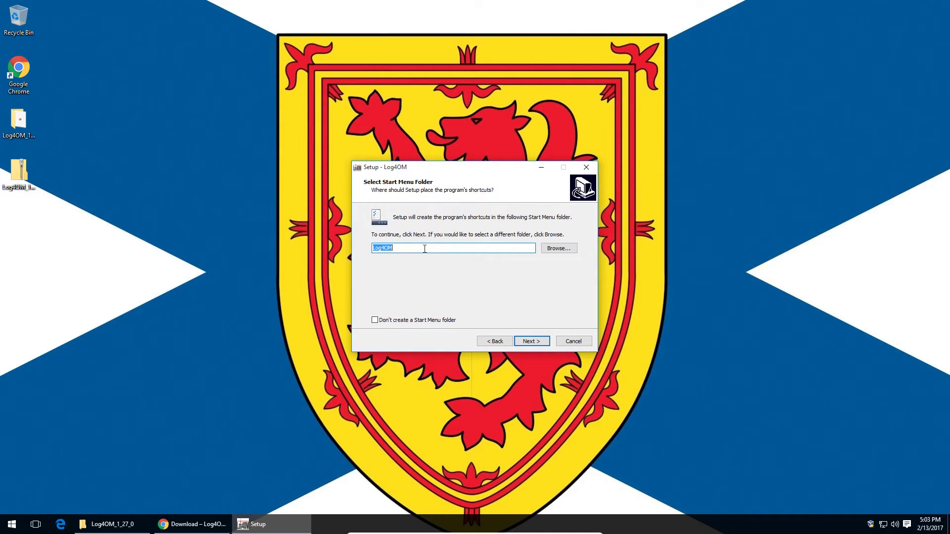
# Step: Keep the default Start Menu folder and desktop icon, install, and skip running OmniRig setup
pyautogui.click(524, 343)
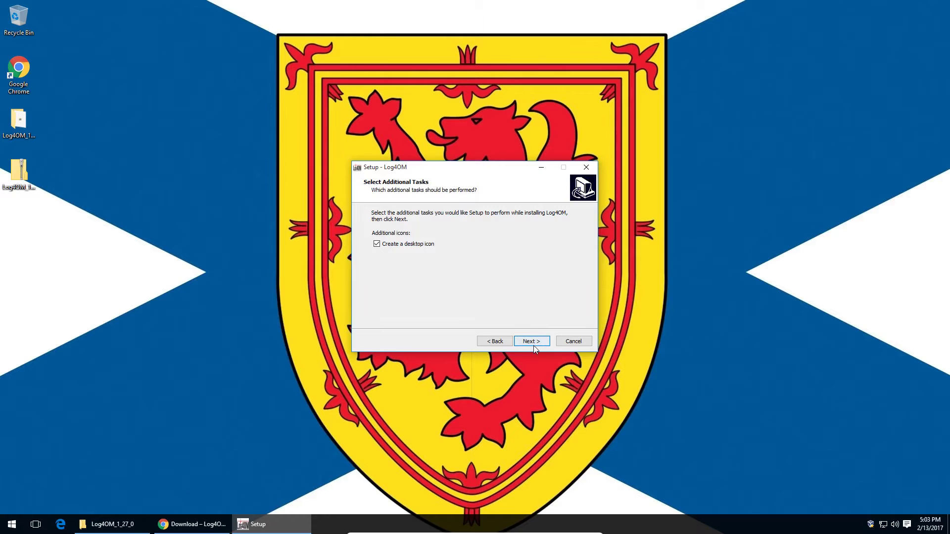
pyautogui.click(533, 346)
pyautogui.click(534, 342)
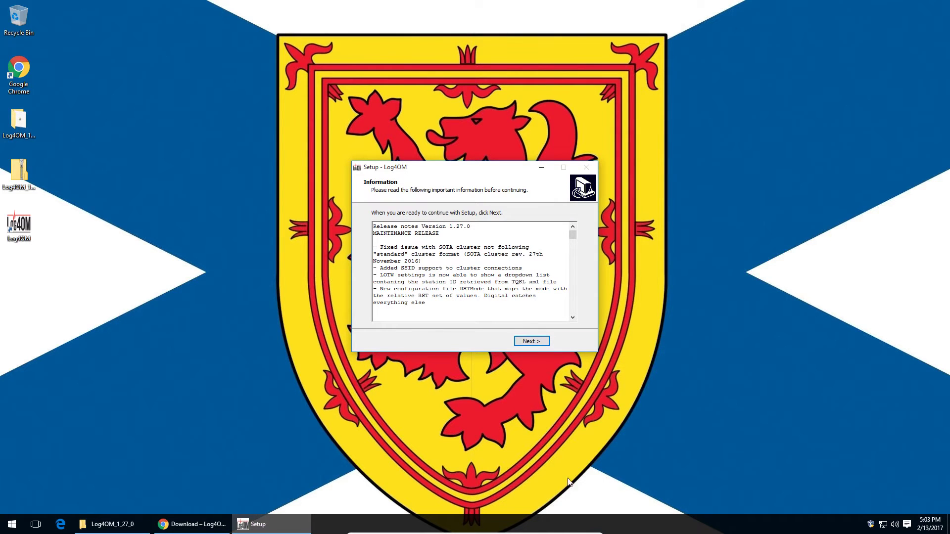
pyautogui.click(532, 341)
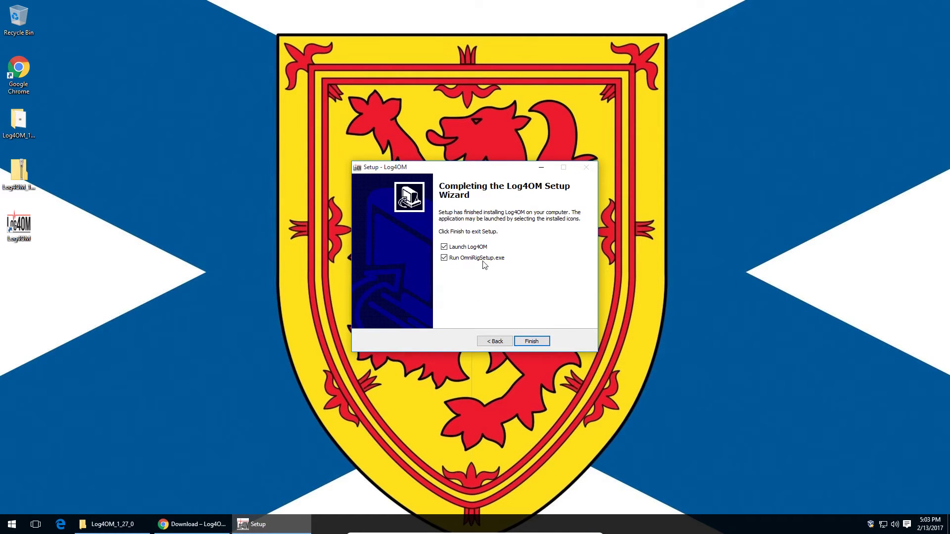
pyautogui.click(453, 261)
# Step: Finish the setup wizard and launch Log4OM from its new desktop shortcut
pyautogui.click(520, 341)
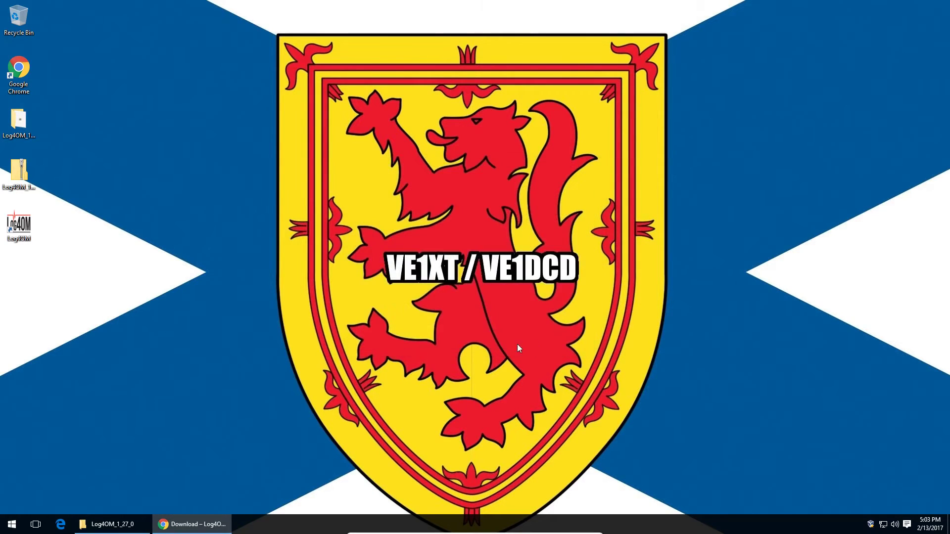
pyautogui.click(22, 230)
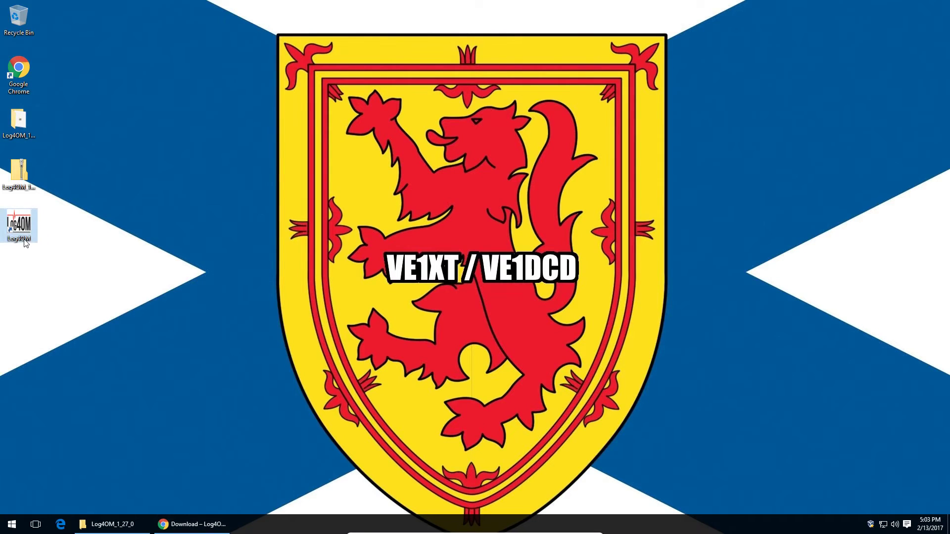
pyautogui.doubleClick(26, 237)
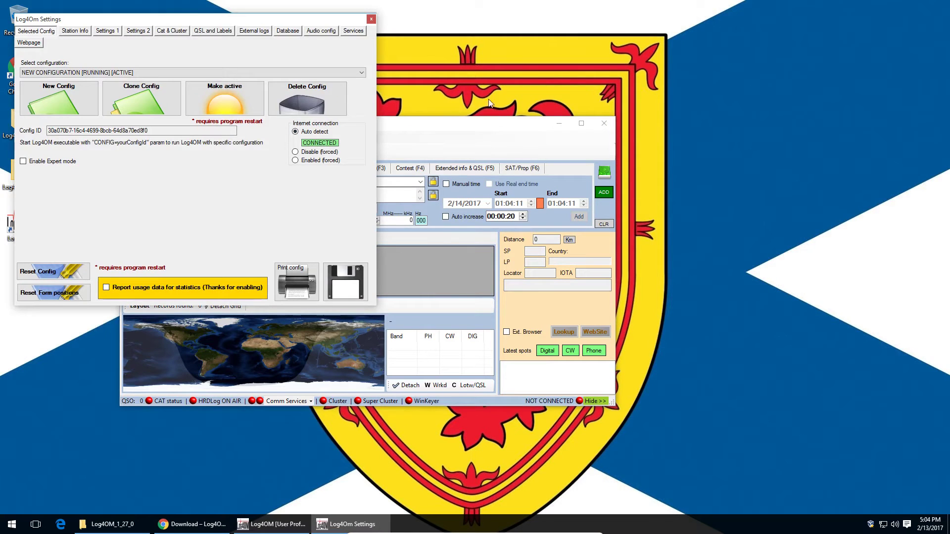
# Step: Center the Settings window, confirm NEW CONFIGURATION stays selected, and go to Station Info
pyautogui.moveTo(204, 13); pyautogui.dragTo(765, 174)
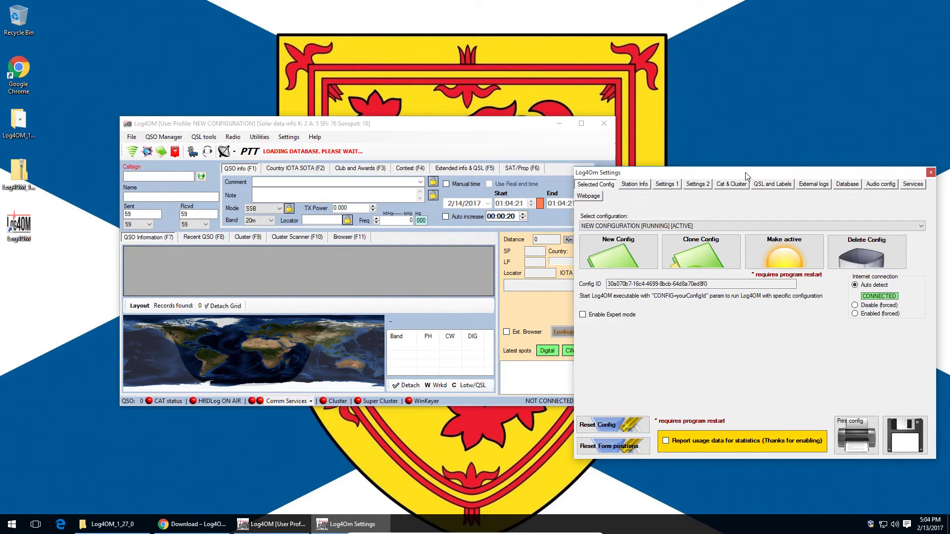
pyautogui.moveTo(739, 176); pyautogui.dragTo(636, 177)
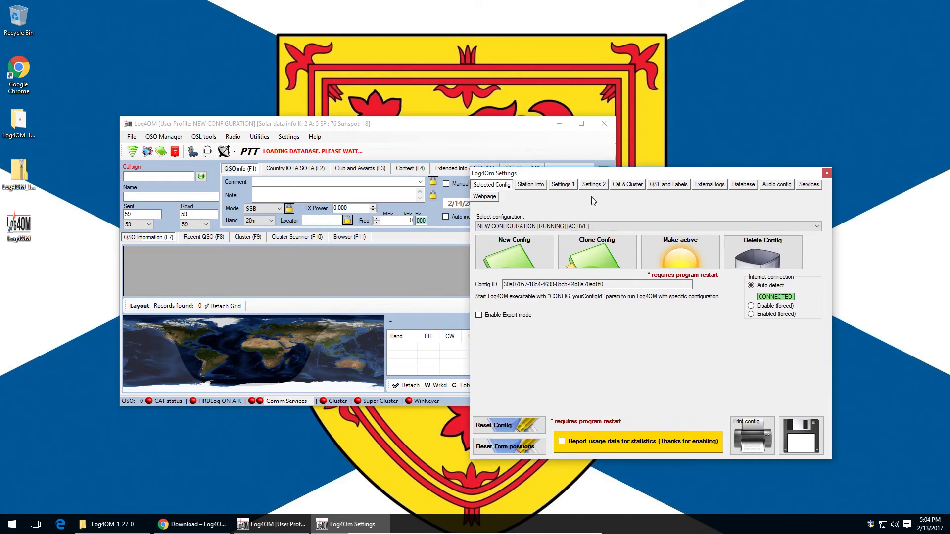
pyautogui.click(598, 227)
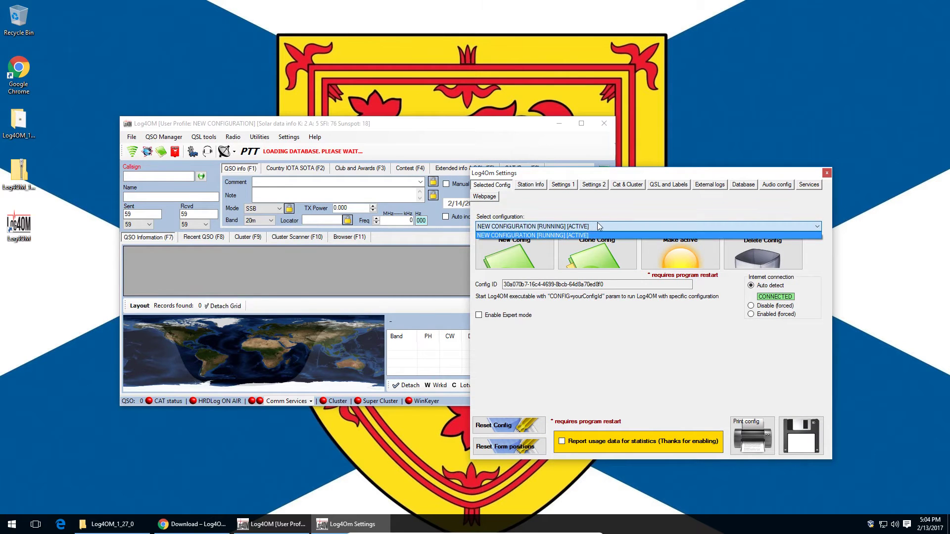
pyautogui.click(599, 227)
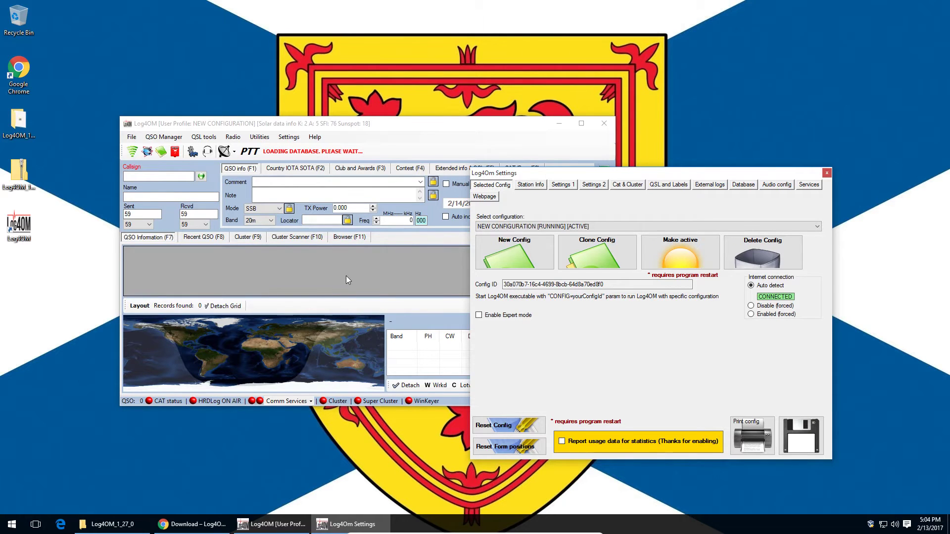
pyautogui.click(535, 186)
# Step: Enter the station callsign, locator FN63 and the operator callsign on Station Info
pyautogui.click(647, 220)
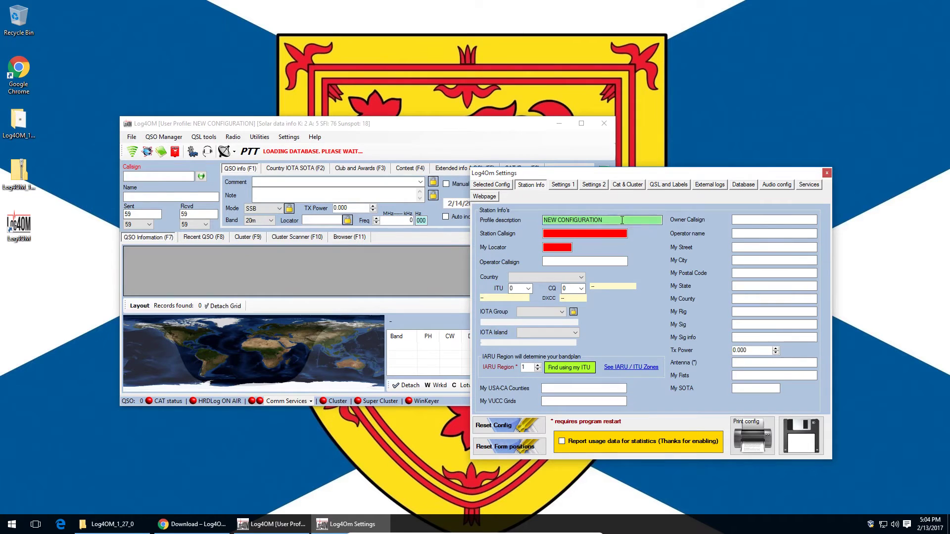
pyautogui.click(626, 234)
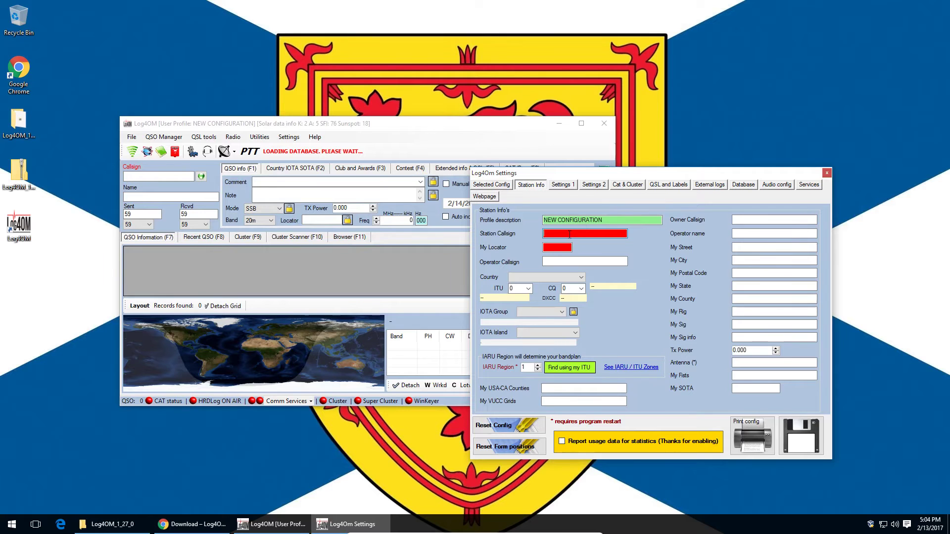
pyautogui.write('VE2')
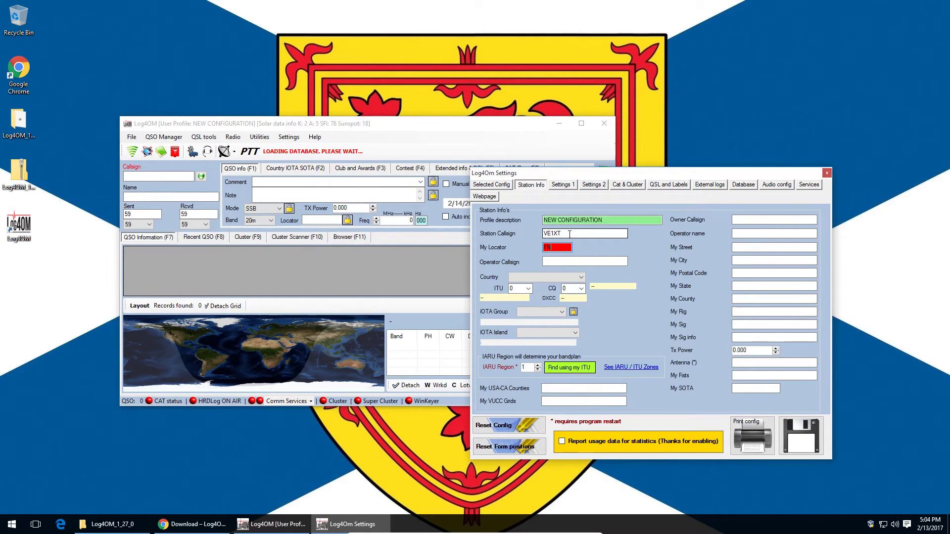
pyautogui.write('FN63')
pyautogui.click(578, 260)
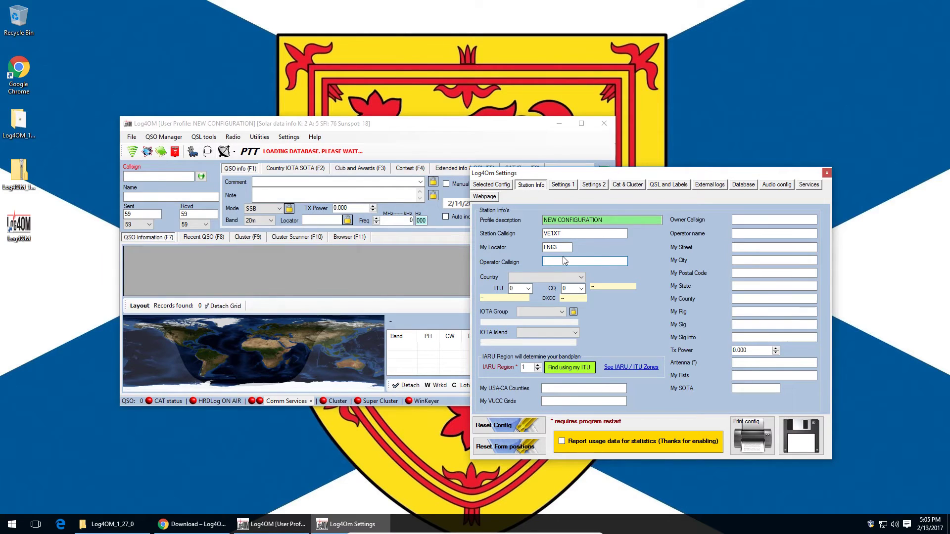
pyautogui.write('VE1XT')
# Step: Set the station country to Canada, leaving the IOTA group empty
pyautogui.click(544, 277)
pyautogui.scroll(-4, 544, 362)
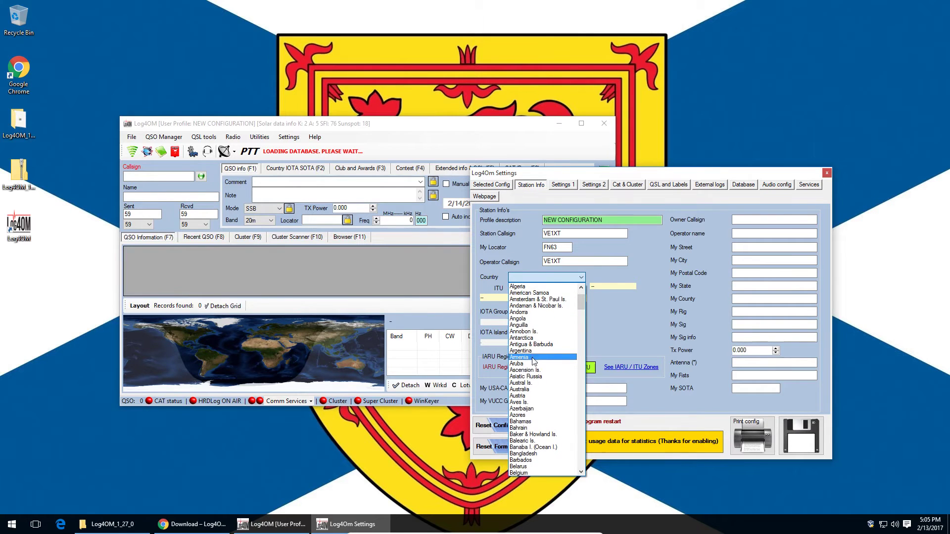
pyautogui.scroll(-6, 549, 368)
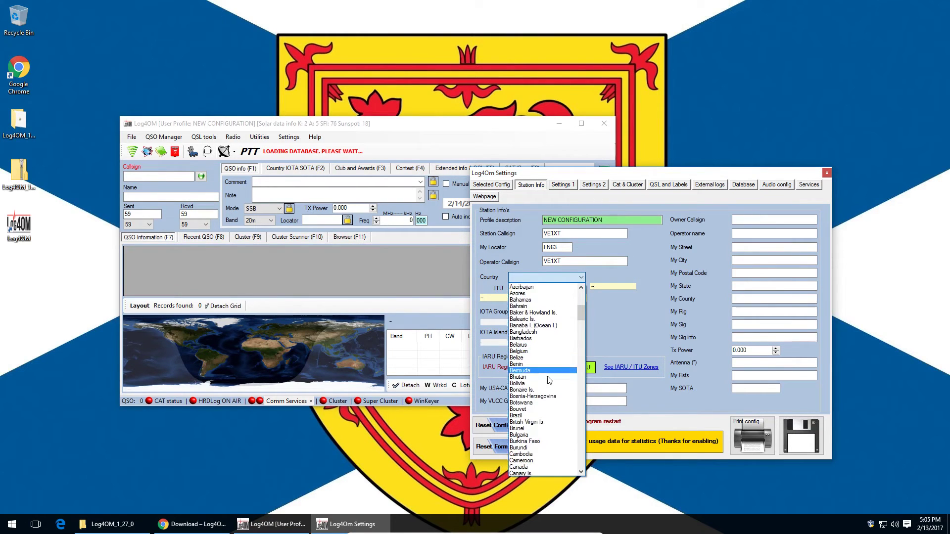
pyautogui.scroll(-5, 549, 380)
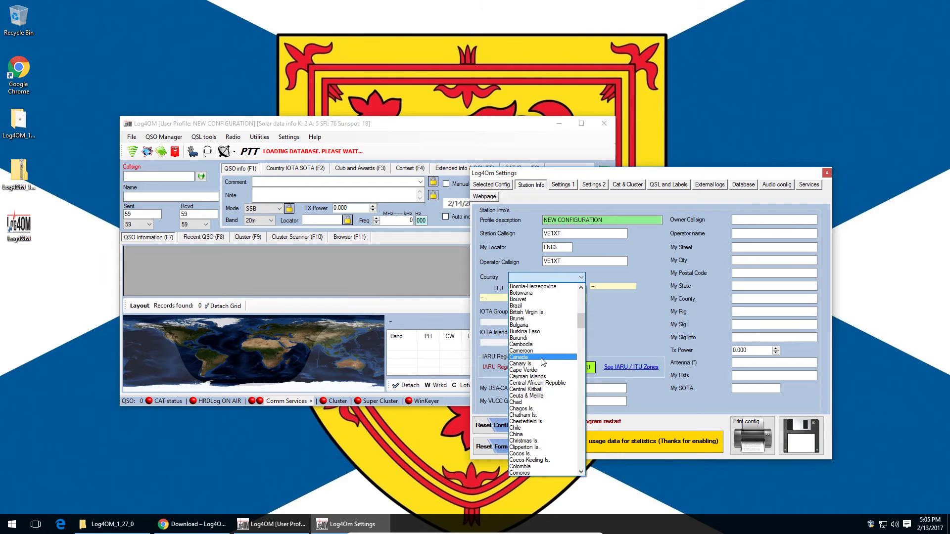
pyautogui.click(547, 349)
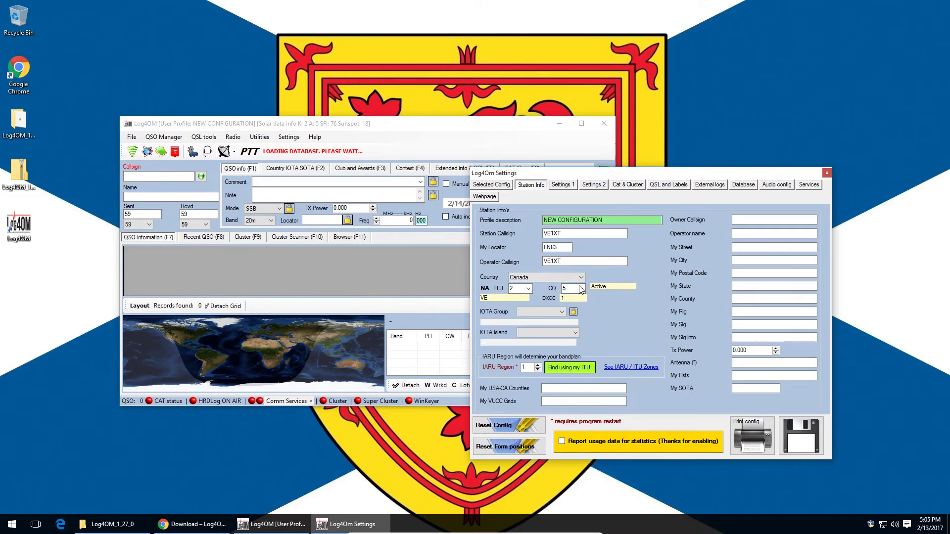
pyautogui.click(553, 313)
pyautogui.click(556, 317)
pyautogui.press('Tab')
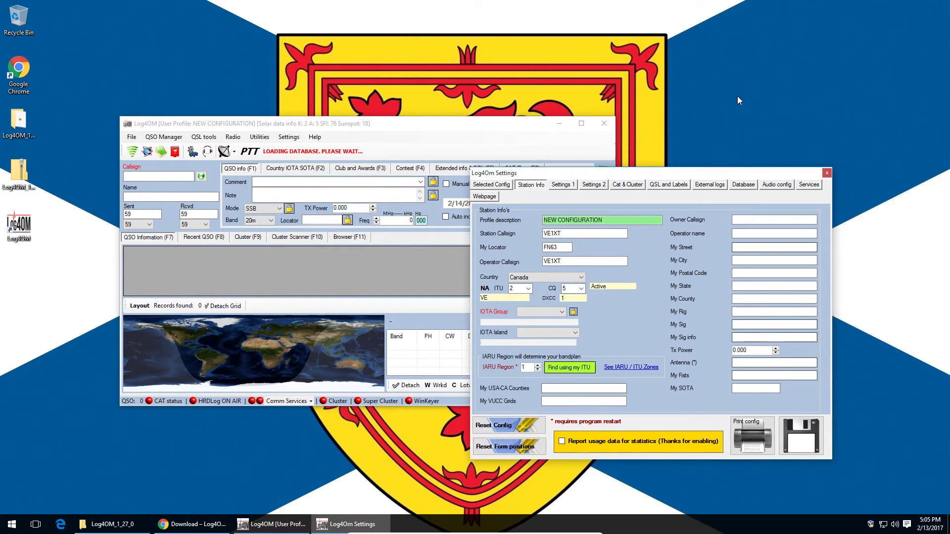
# Step: Fill in the owner callsign and the operator's full name
pyautogui.click(777, 217)
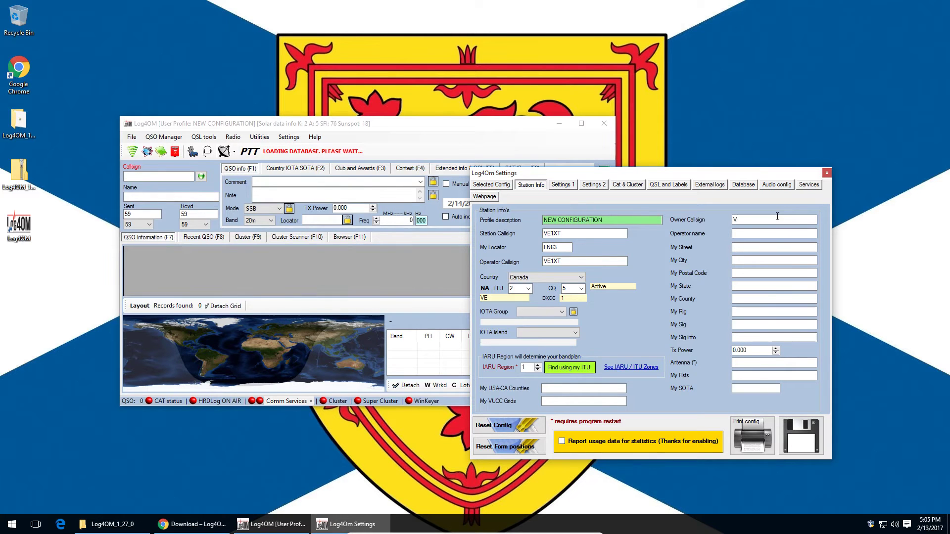
pyautogui.write('VE21')
pyautogui.press('BackSpace')
pyautogui.press('BackSpace')
pyautogui.write('1XT')
pyautogui.press('Tab')
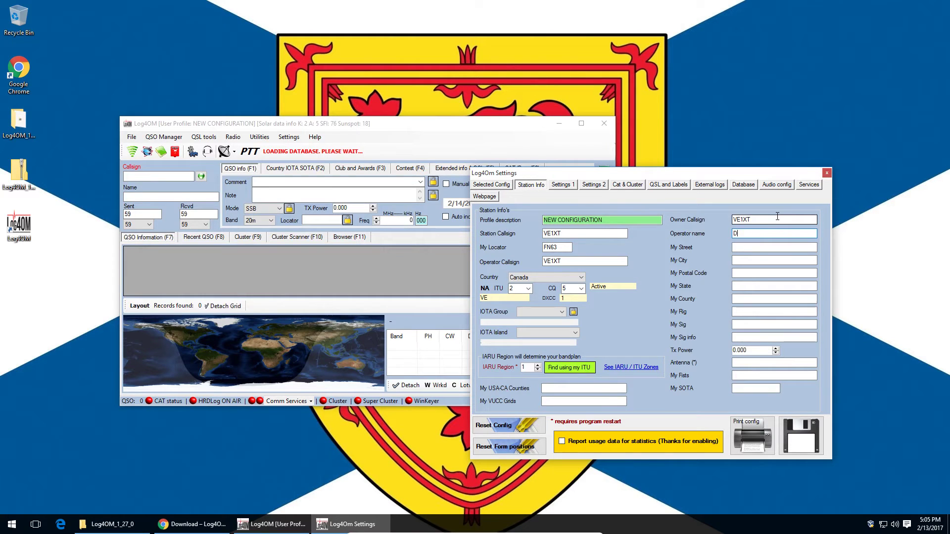
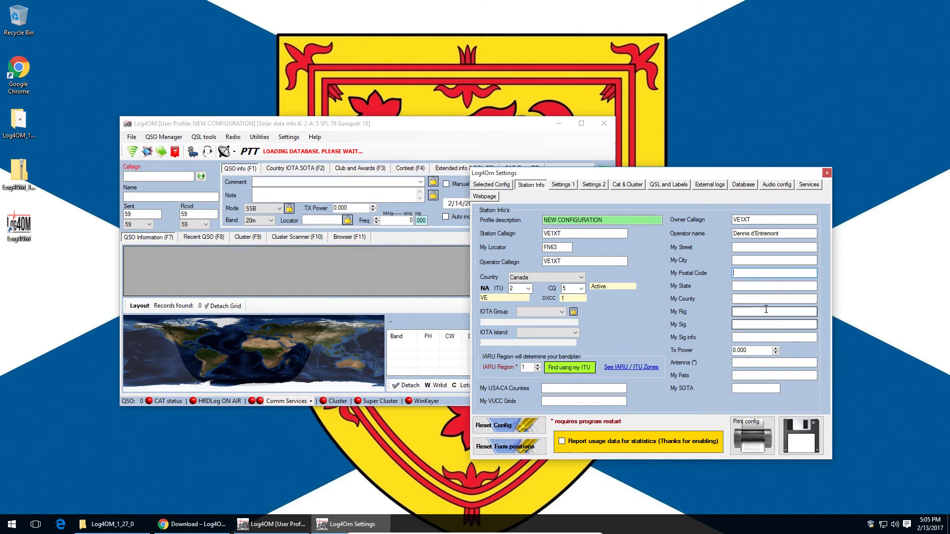
# Step: Enter 'Ken' as My Rig and Tx Power 100, then go to Settings 1
pyautogui.click(754, 312)
pyautogui.write('Kenwood TS-570')
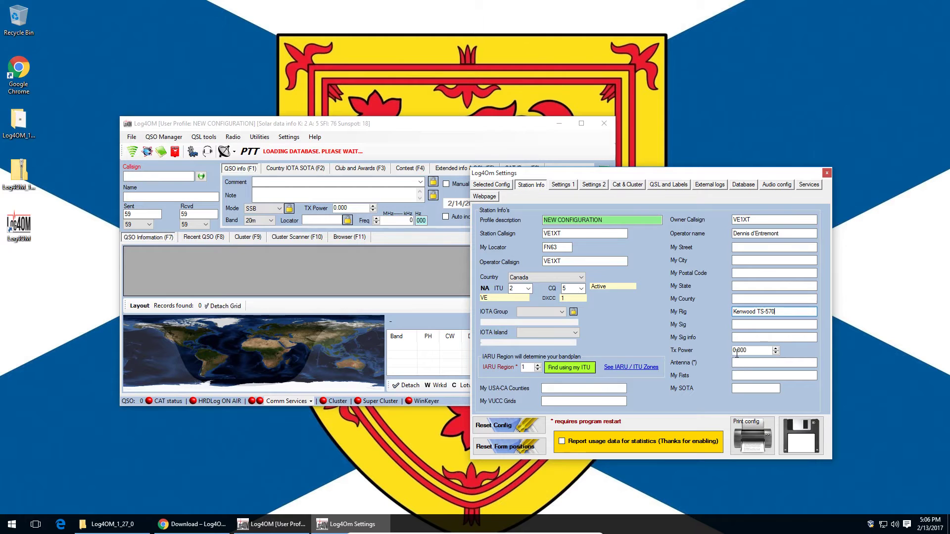
pyautogui.write('100')
pyautogui.click(561, 185)
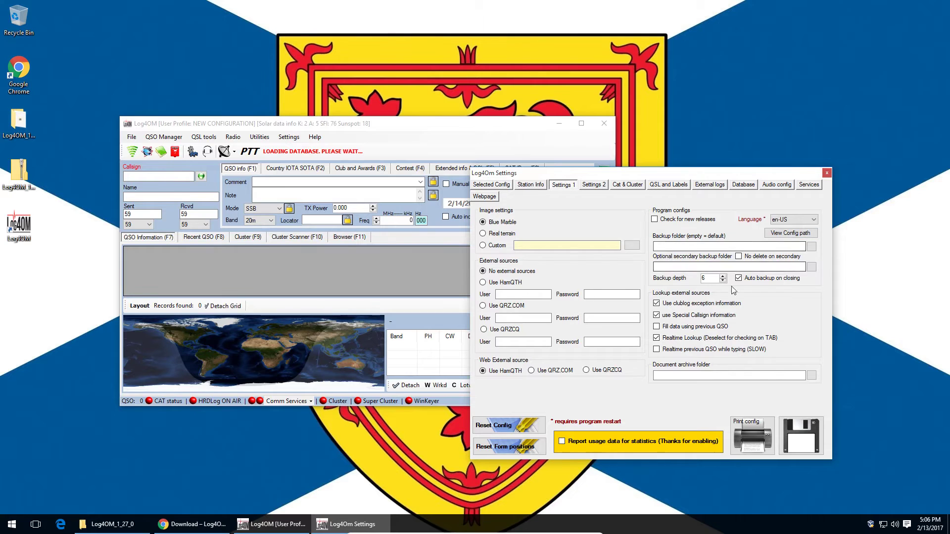
# Step: Enable Check for new releases, review the backup folder fields, and move to Settings 2
pyautogui.click(655, 219)
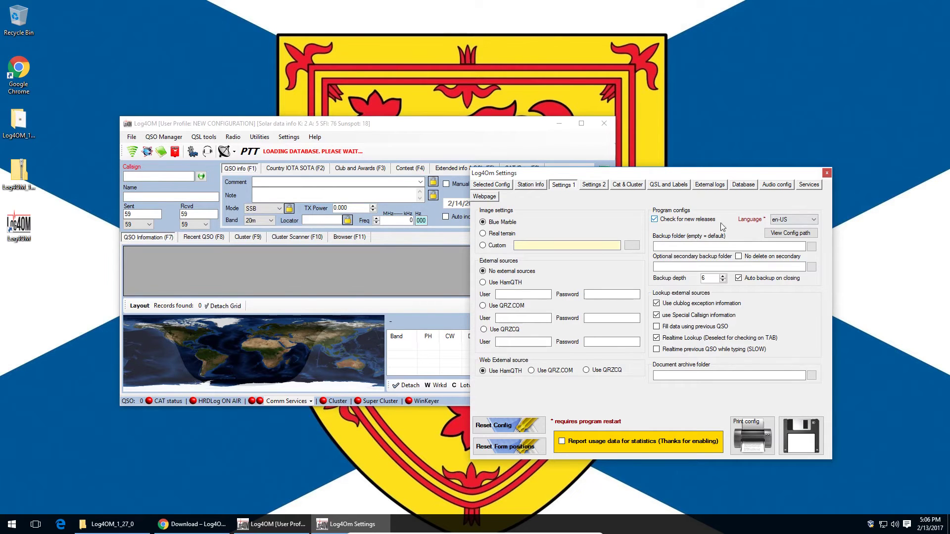
pyautogui.click(758, 267)
pyautogui.click(764, 246)
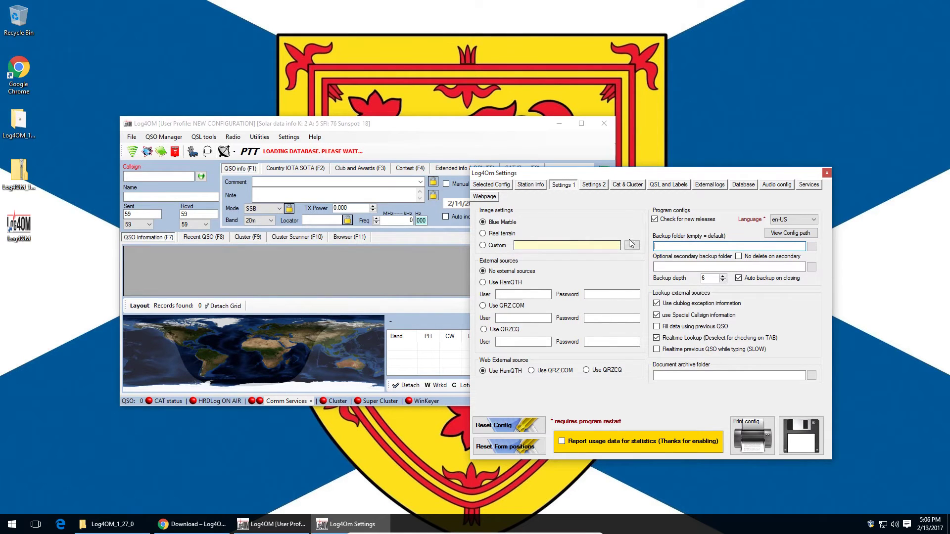
pyautogui.click(594, 188)
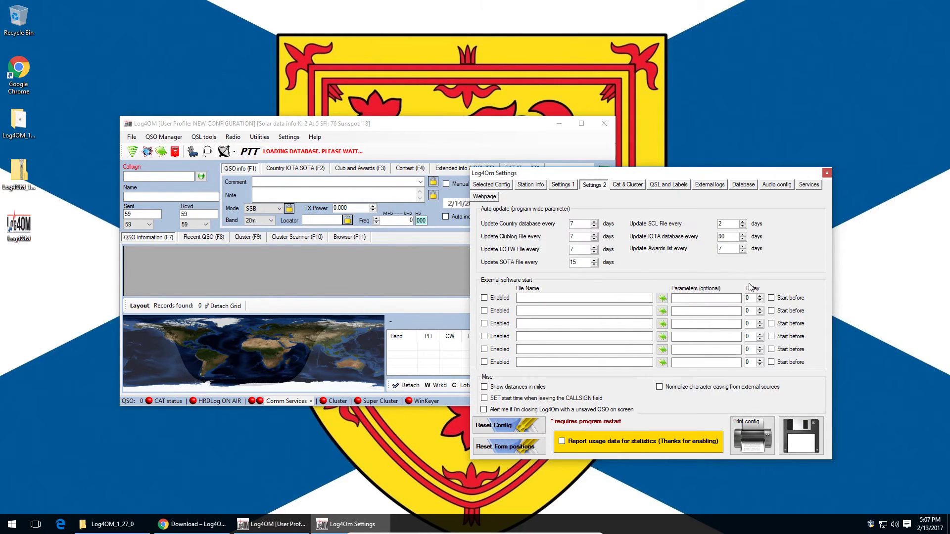
# Step: Review the Cat & Cluster options, then switch to the QSL and Labels settings
pyautogui.click(632, 189)
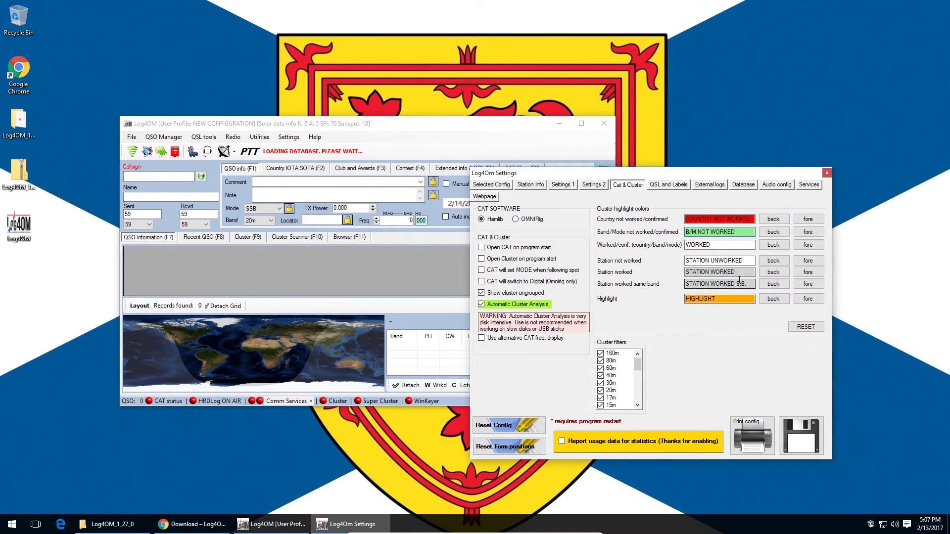
pyautogui.click(658, 188)
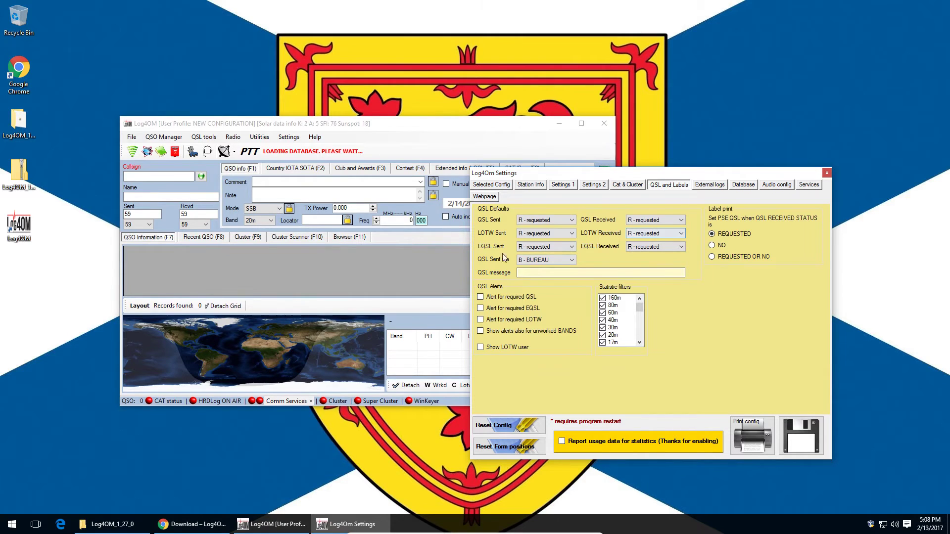
# Step: Leave eQSL sent as R - requested and show the External logs settings page
pyautogui.click(553, 248)
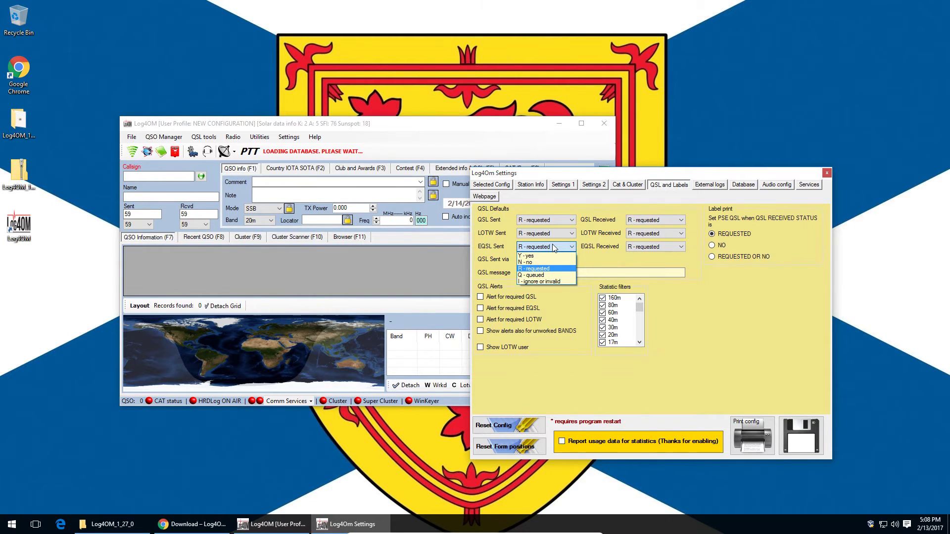
pyautogui.click(552, 245)
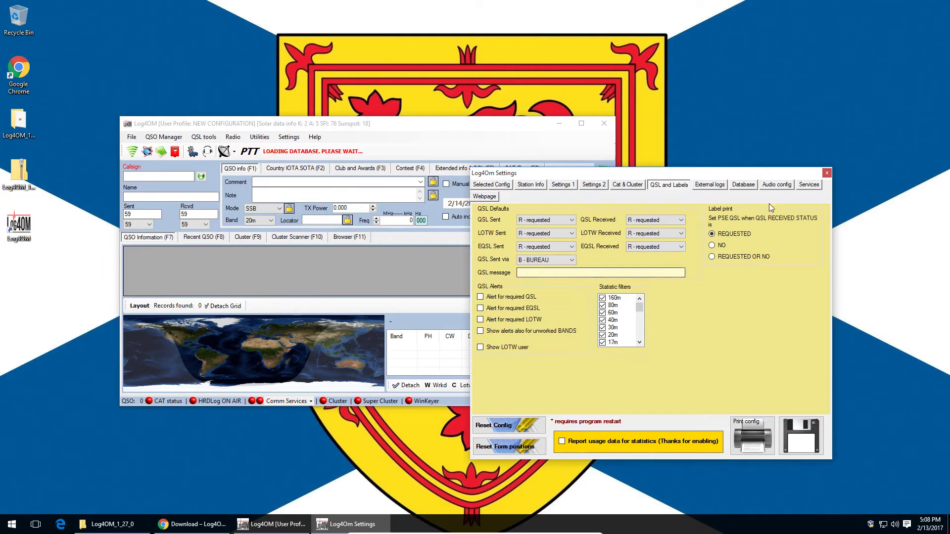
pyautogui.click(710, 185)
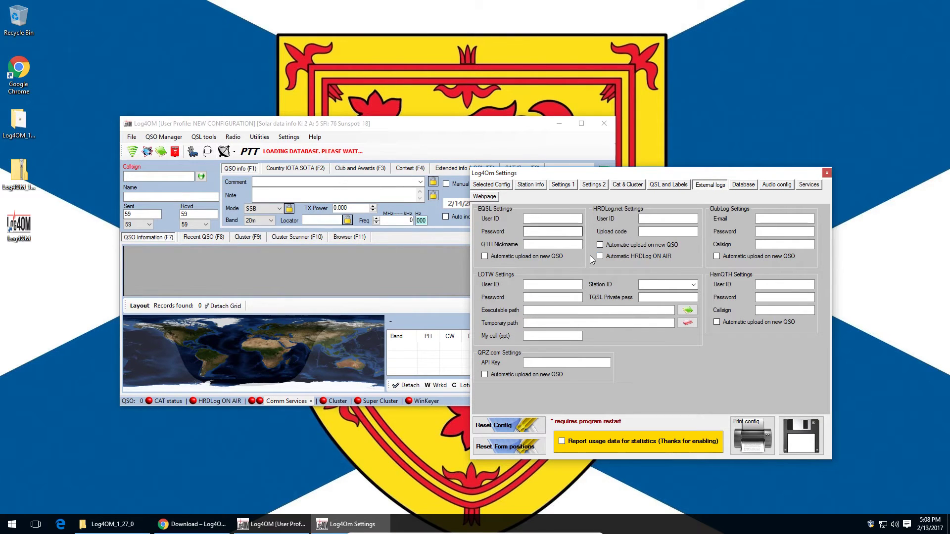
# Step: Move from the Database tab to Audio config, showing High Definition Audio microphone and speakers
pyautogui.click(743, 185)
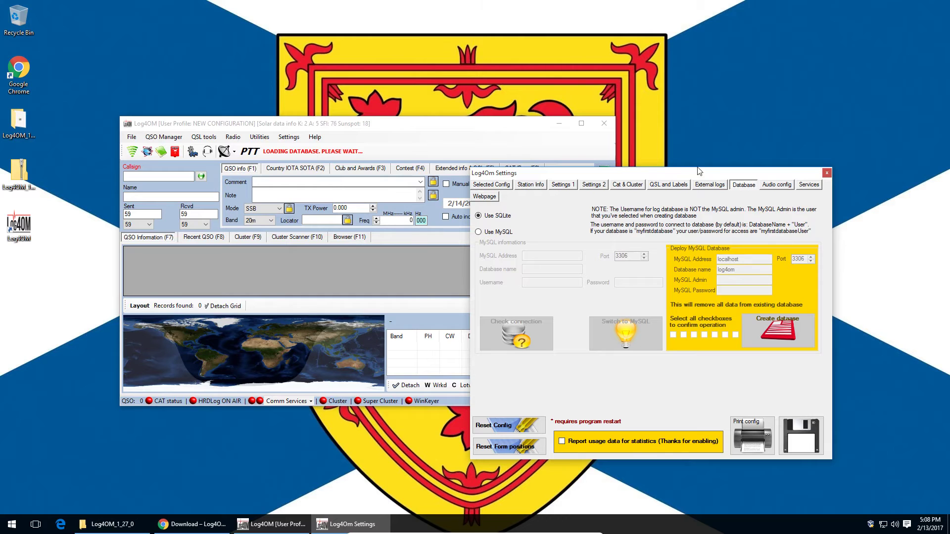
pyautogui.moveTo(704, 174)
pyautogui.mouseDown()
pyautogui.moveTo(680, 178)
pyautogui.moveTo(718, 172)
pyautogui.mouseUp()
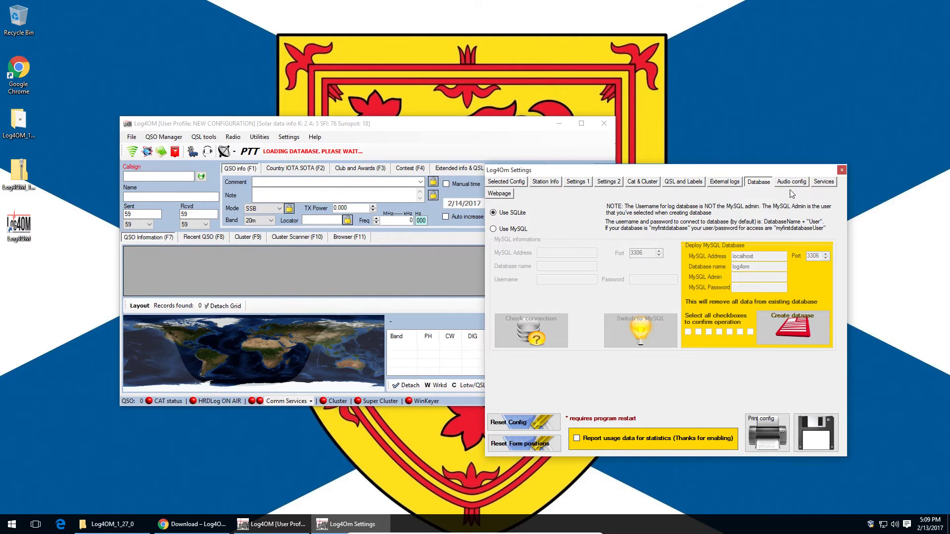
pyautogui.click(791, 185)
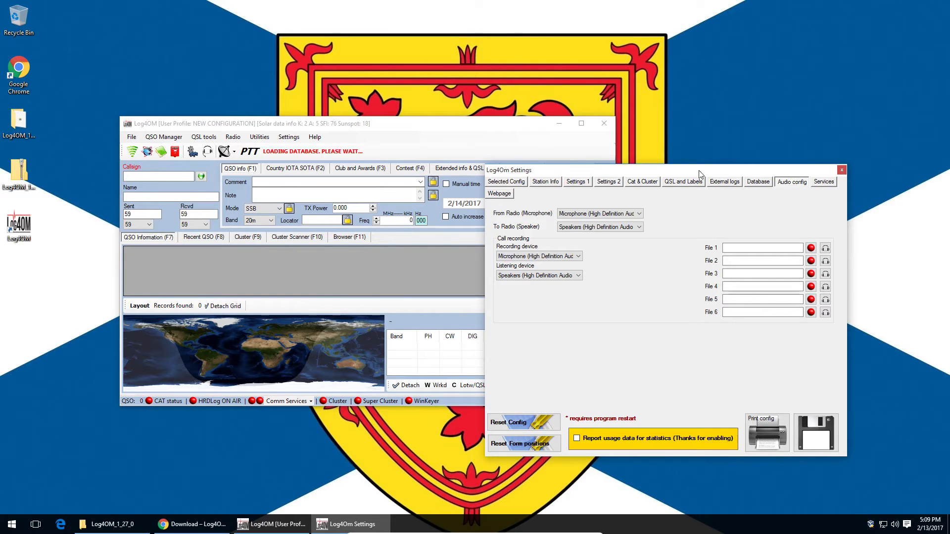
pyautogui.moveTo(682, 172); pyautogui.dragTo(687, 171)
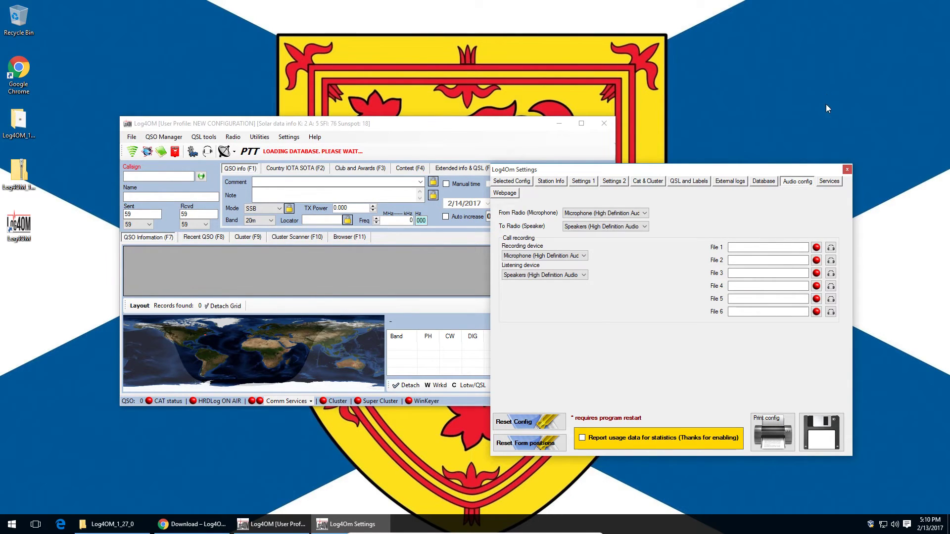
# Step: Show the Services page with WCF port 8080, service name log4om and TCP port 8081
pyautogui.click(827, 182)
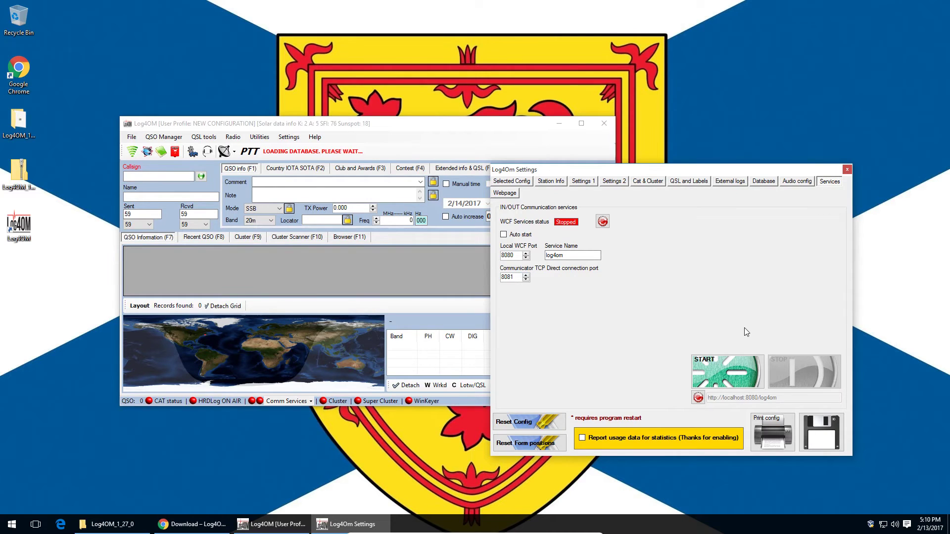
# Step: Show the Webpage settings: 5-minute refresh, last 100 QSOs exported, FTP port 21
pyautogui.click(503, 193)
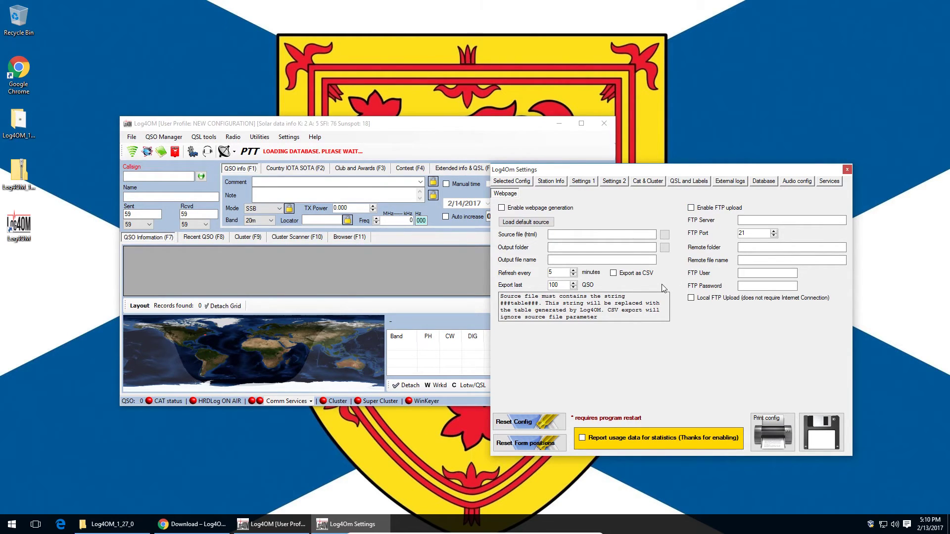
pyautogui.moveTo(714, 174)
pyautogui.mouseDown()
pyautogui.moveTo(710, 159)
pyautogui.moveTo(714, 165)
pyautogui.mouseUp()
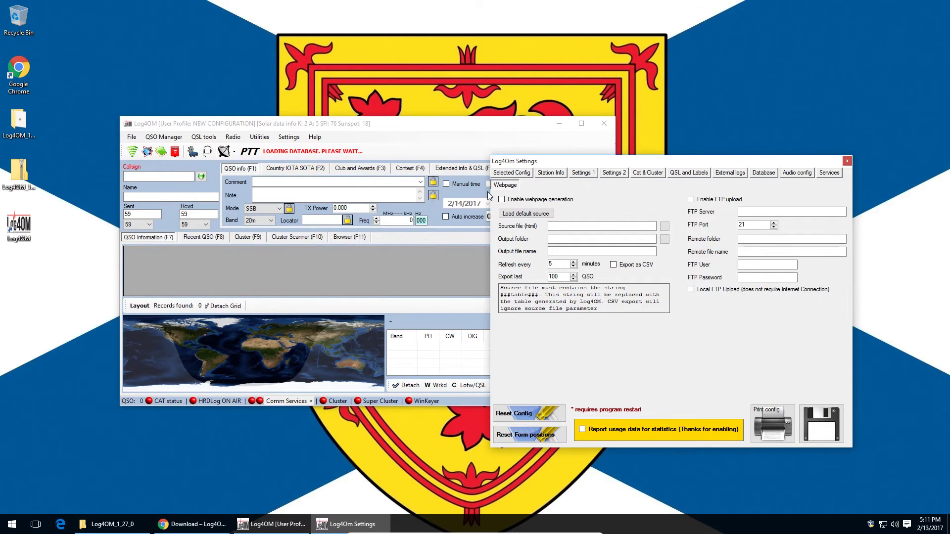
# Step: Check the configuration profile page, save the settings, and maximize the main Log4OM window
pyautogui.click(524, 179)
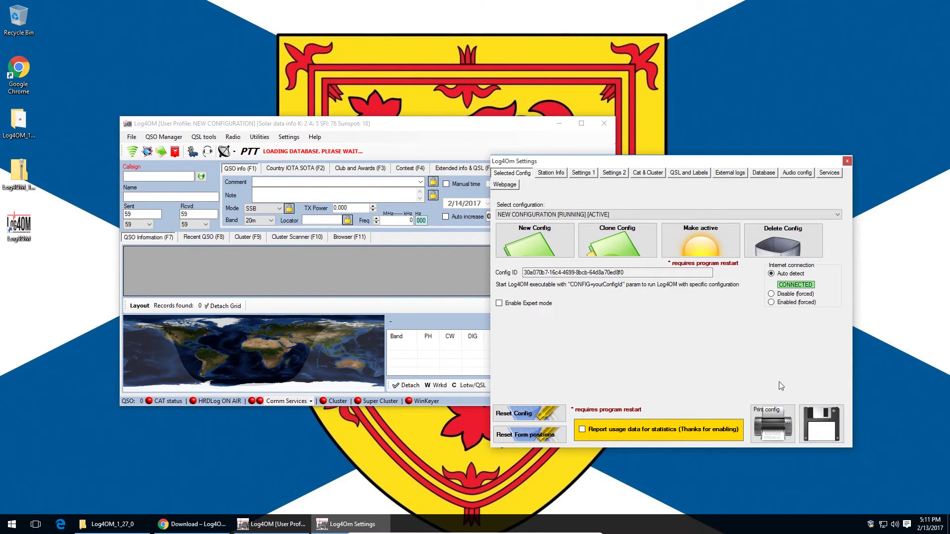
pyautogui.click(831, 431)
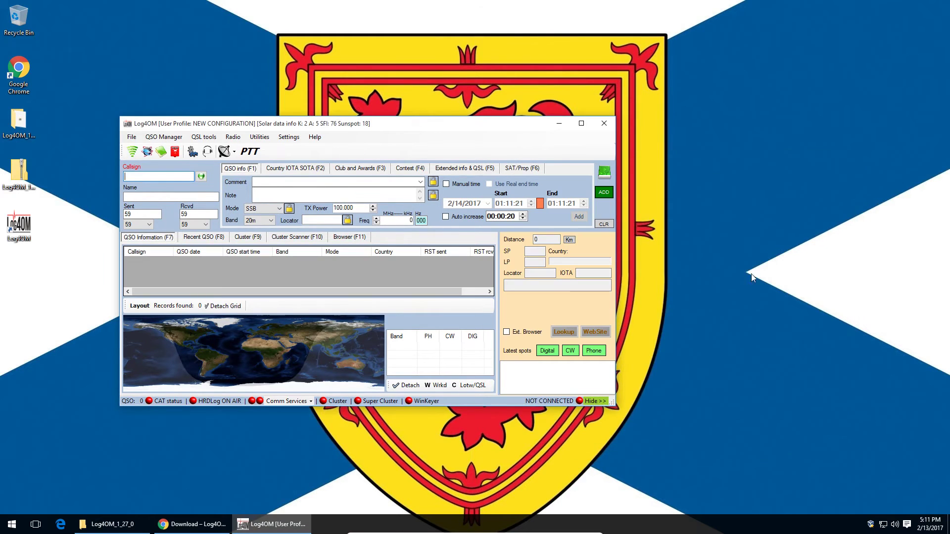
pyautogui.click(581, 127)
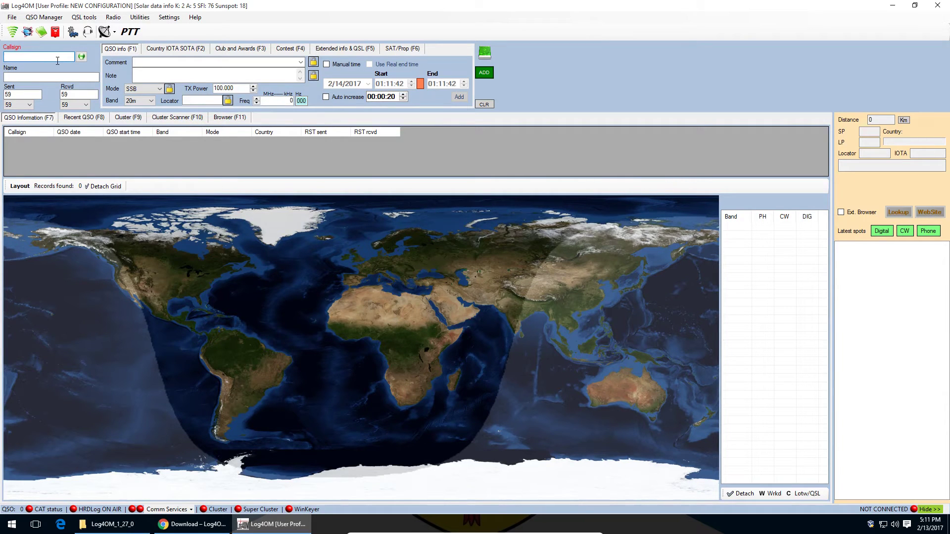
# Step: Enter the Canadian station's callsign and the operator's full name in the QSO form
pyautogui.write('VE1XT')
pyautogui.press('Tab')
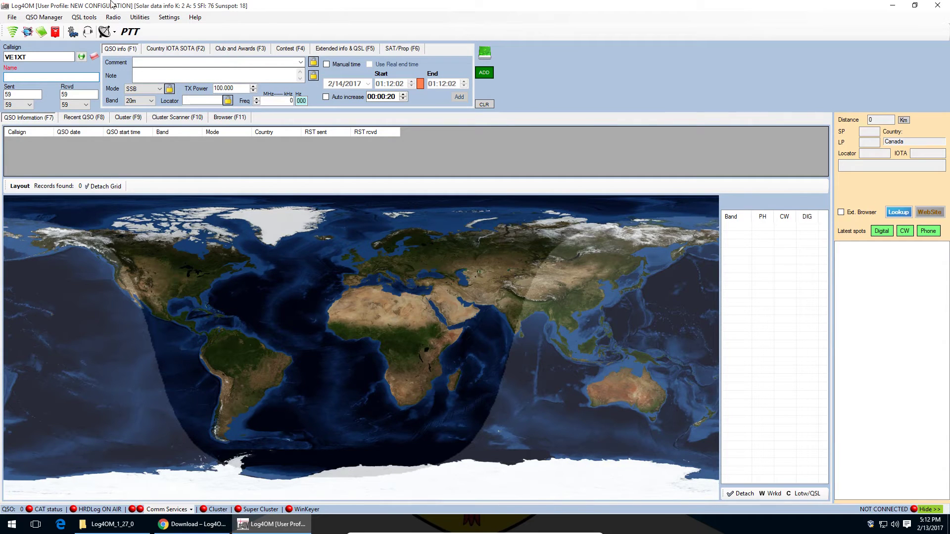
pyautogui.press('Tab')
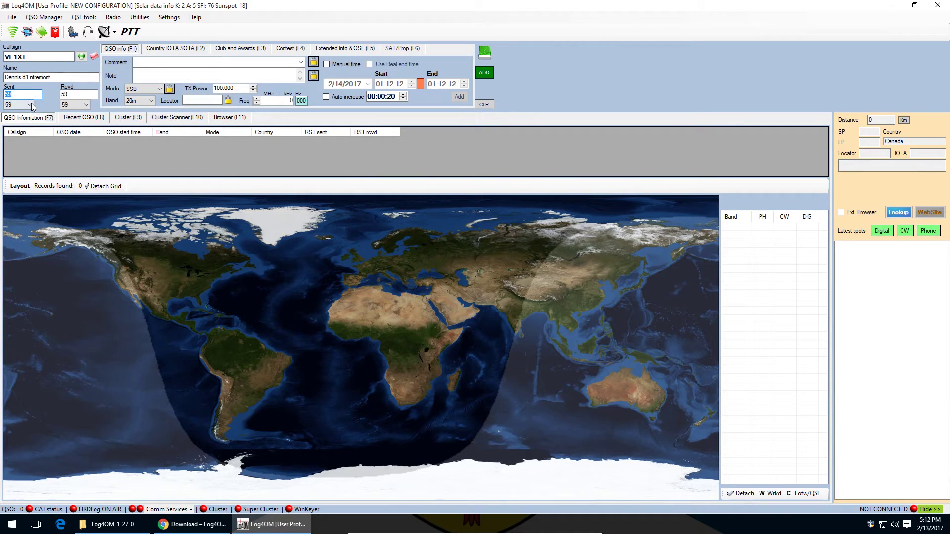
# Step: Review the Sent and Received signal report lists, leaving both at 59
pyautogui.click(31, 104)
pyautogui.click(32, 104)
pyautogui.click(88, 105)
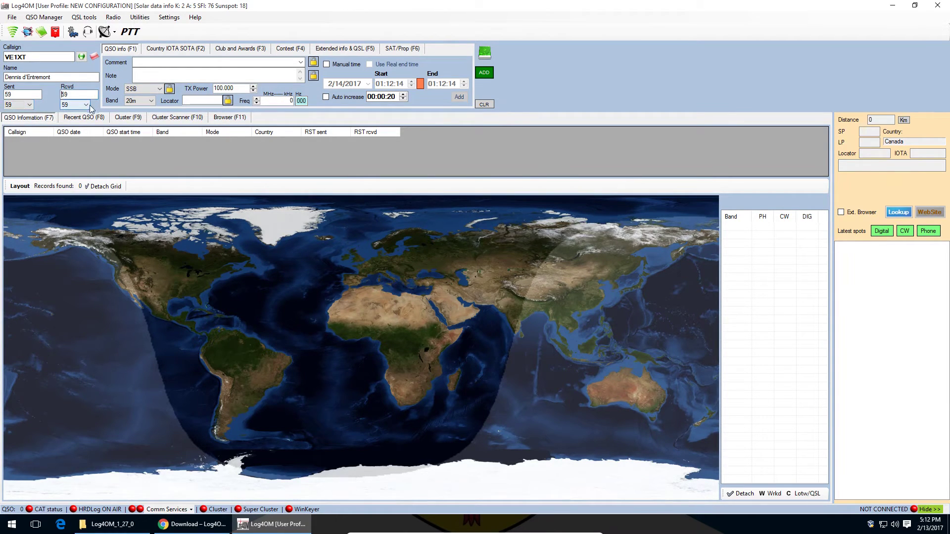
pyautogui.click(30, 105)
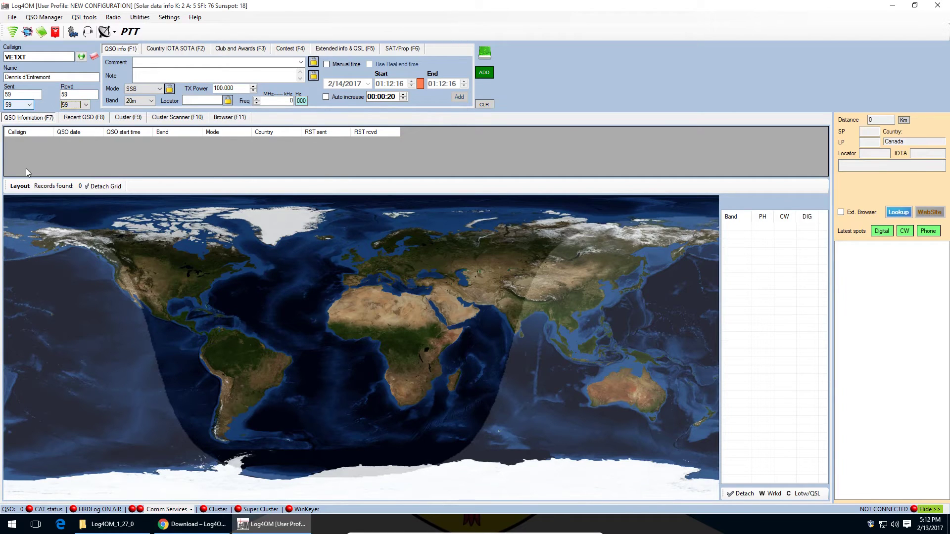
pyautogui.click(30, 105)
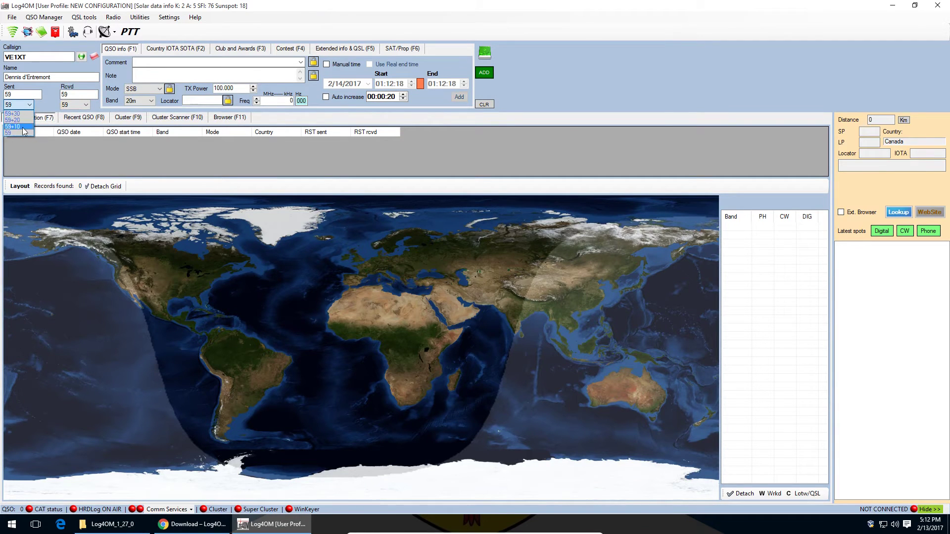
pyautogui.click(20, 132)
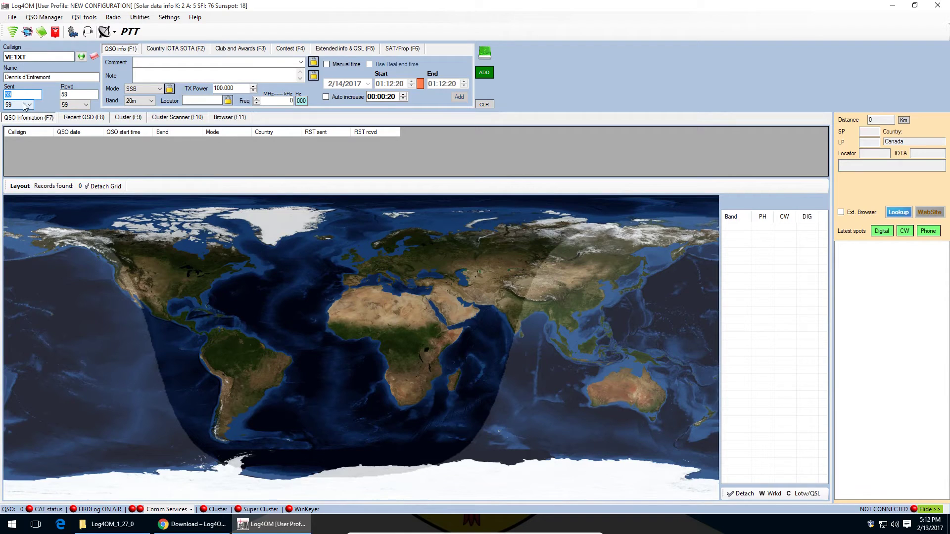
# Step: Change the sent report to 58 while keeping the received report at 59
pyautogui.click(26, 96)
pyautogui.write('58')
pyautogui.click(74, 105)
pyautogui.click(68, 112)
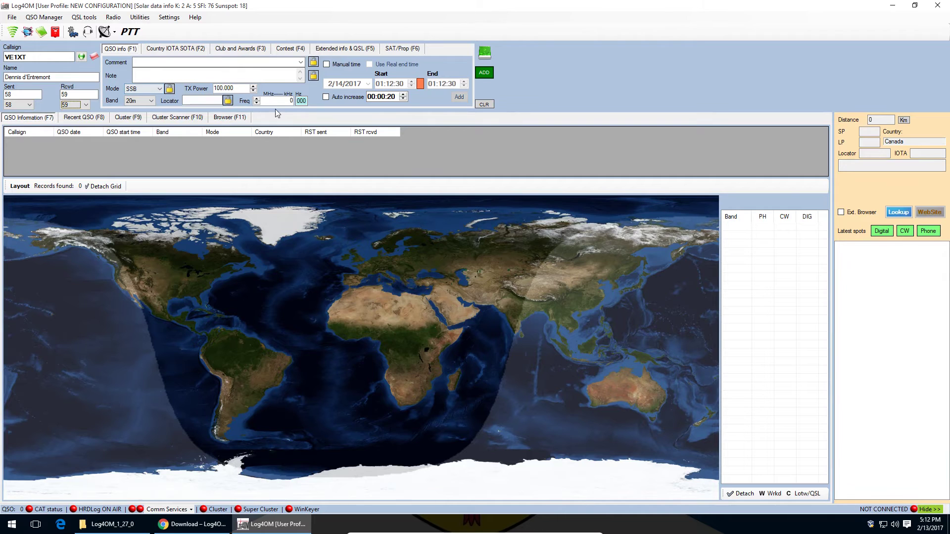
pyautogui.click(294, 101)
# Step: Enter frequency 14.200 on 20m and show the Country IOTA SOTA details for Canada
pyautogui.write('14')
pyautogui.press('Tab')
pyautogui.write('2')
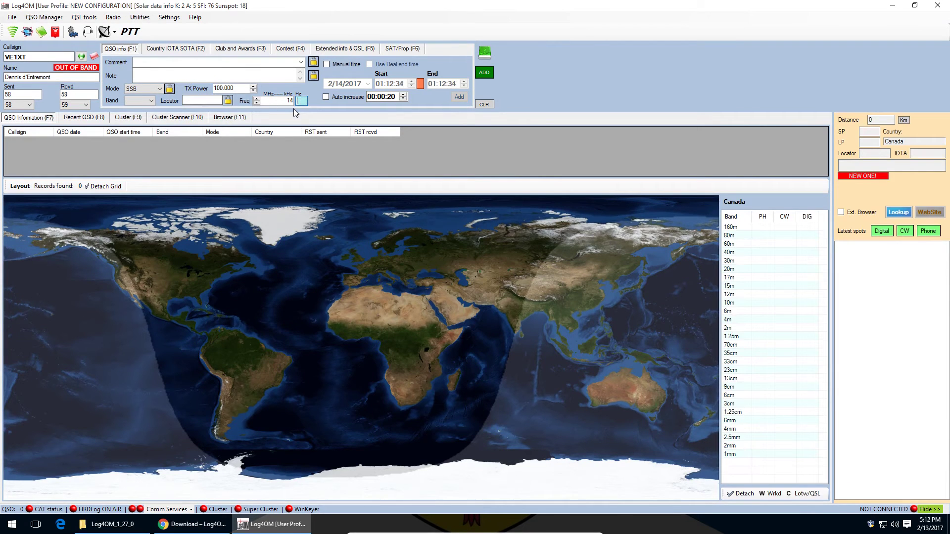
pyautogui.press('Right')
pyautogui.press('Tab')
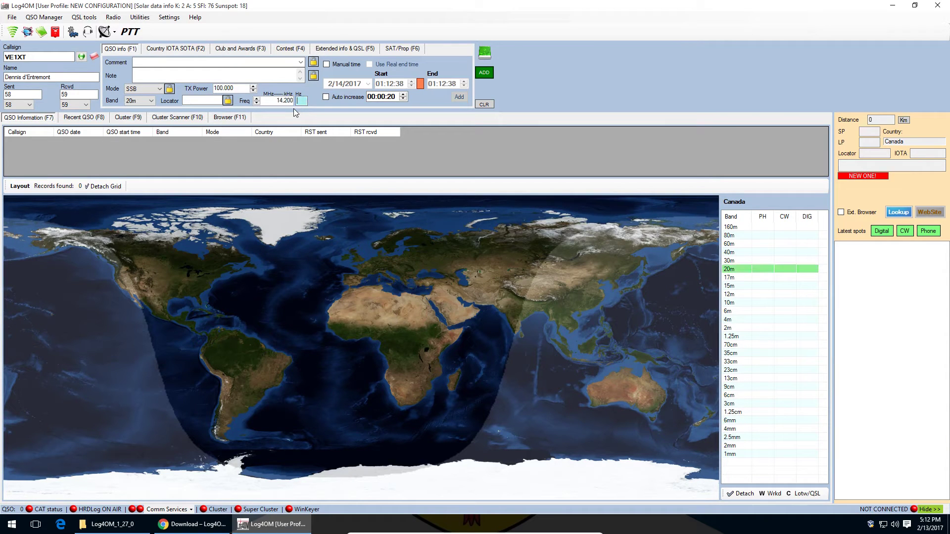
pyautogui.press('Tab')
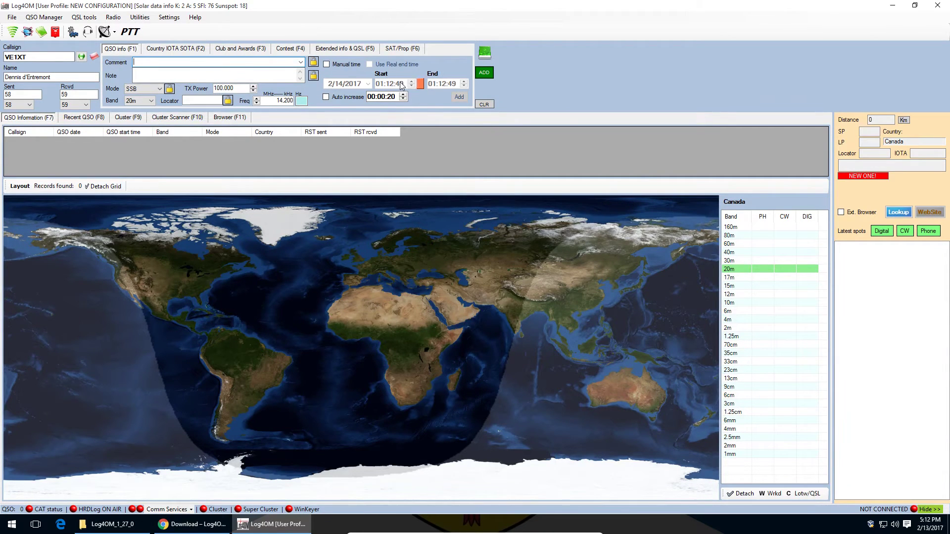
pyautogui.click(160, 53)
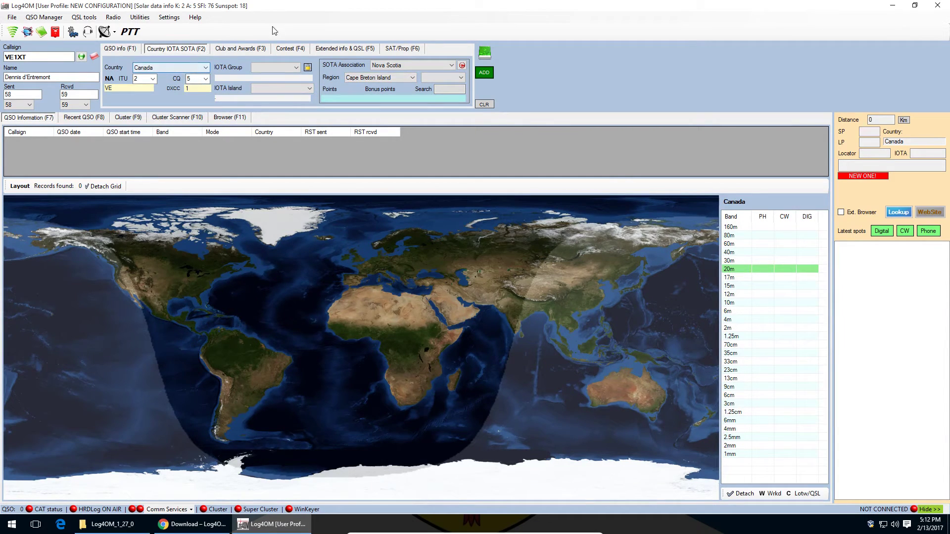
# Step: Review the Club and Awards and Country/IOTA/SOTA details, leaving SOTA association unchanged
pyautogui.click(241, 49)
pyautogui.click(181, 51)
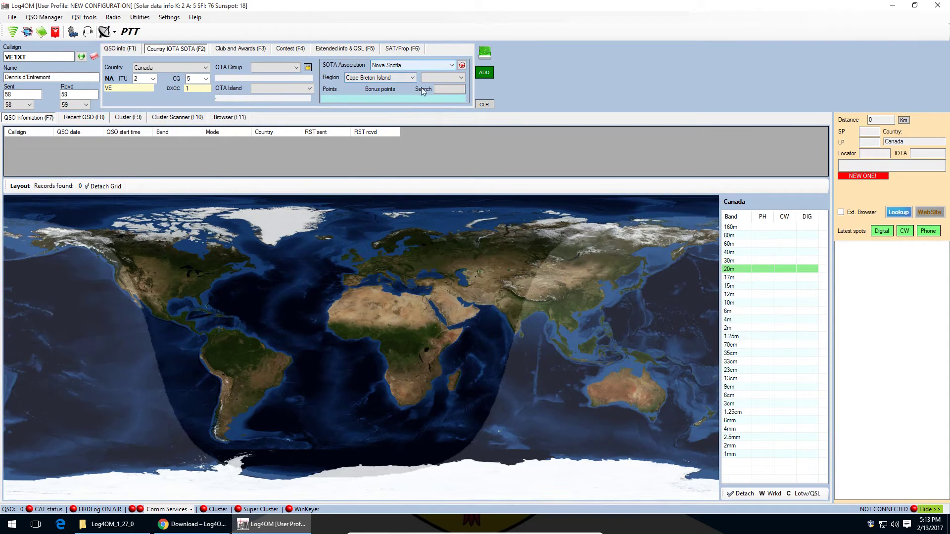
pyautogui.click(395, 68)
pyautogui.click(420, 68)
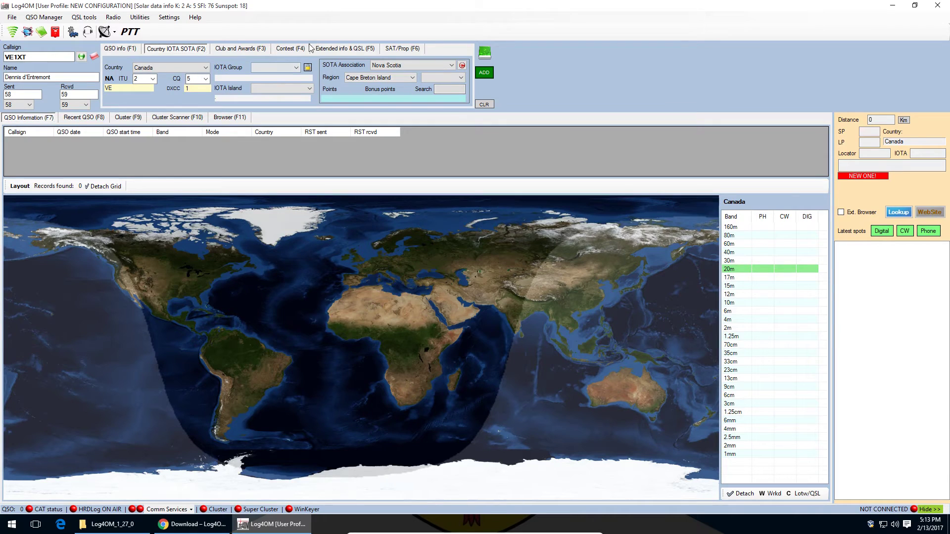
# Step: Set the award program to CISA with reference AB-004 - Kimbrook
pyautogui.click(257, 48)
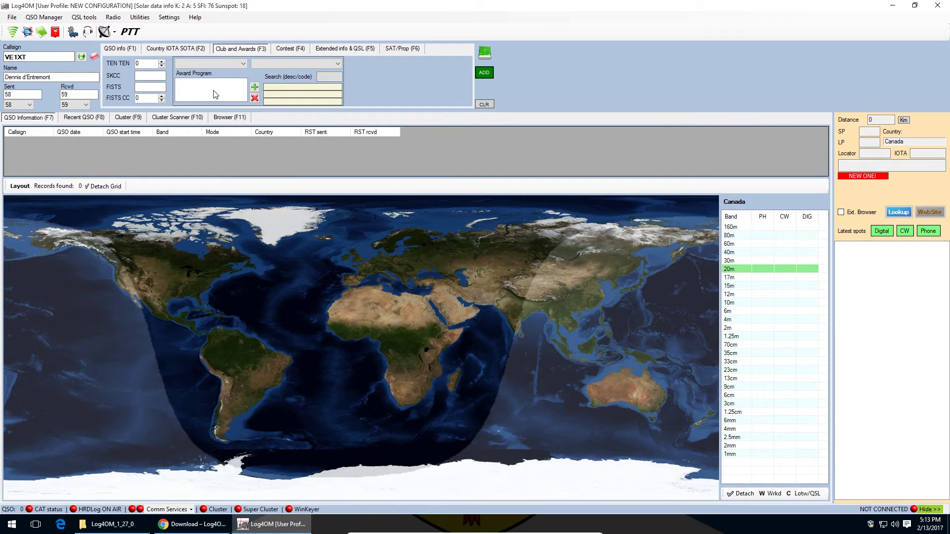
pyautogui.click(178, 65)
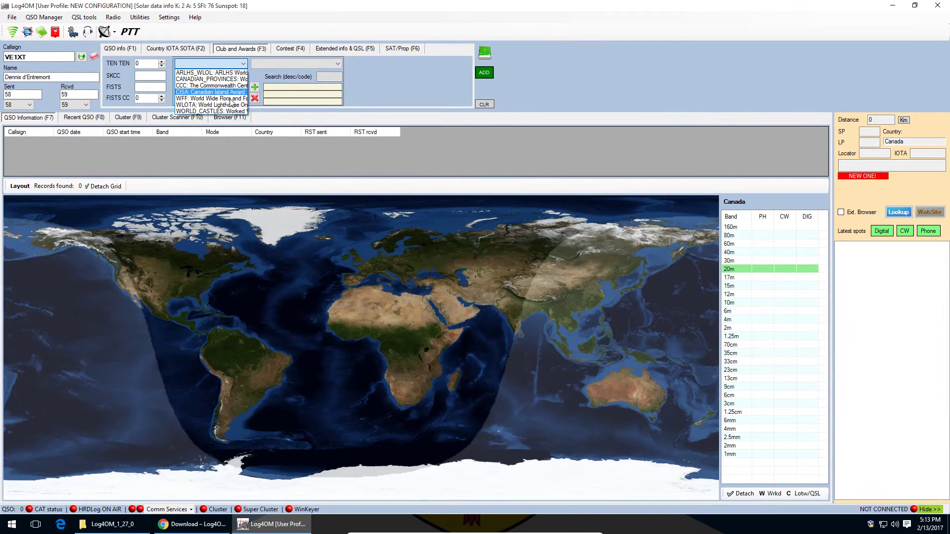
pyautogui.click(238, 92)
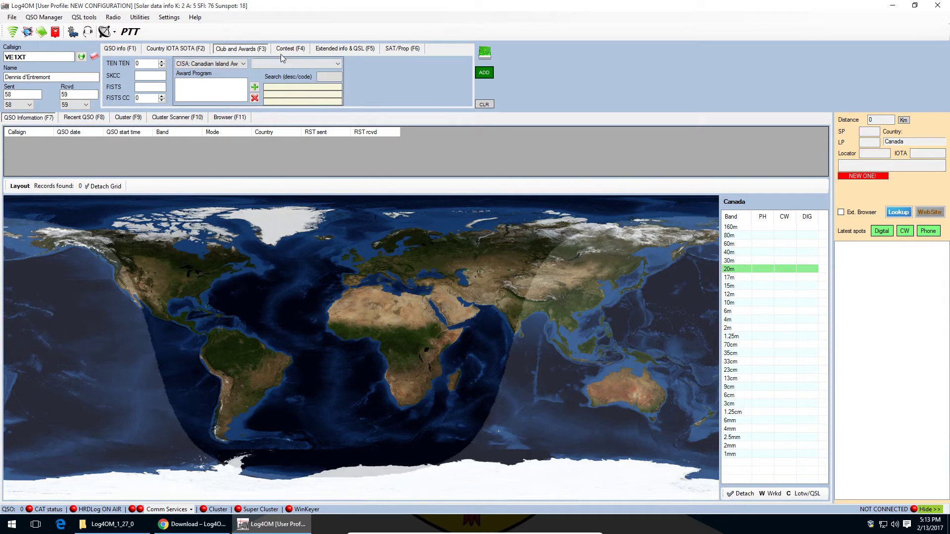
pyautogui.click(293, 64)
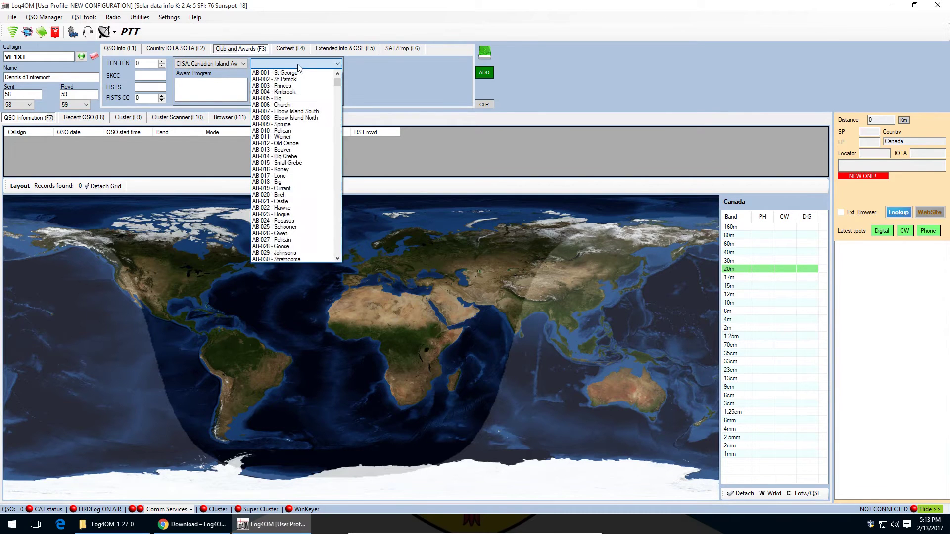
pyautogui.click(312, 92)
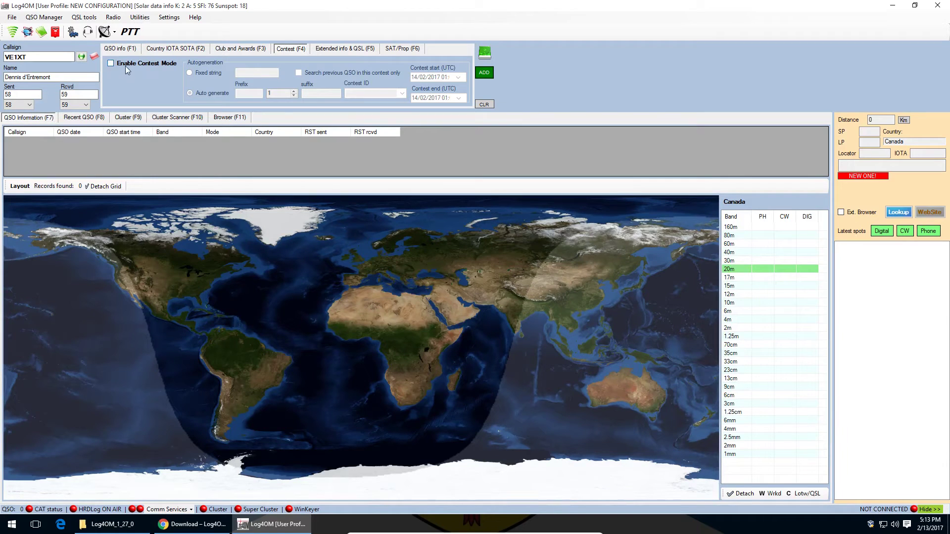
# Step: Enable contest mode and select the sent serial number 001 for editing
pyautogui.click(111, 64)
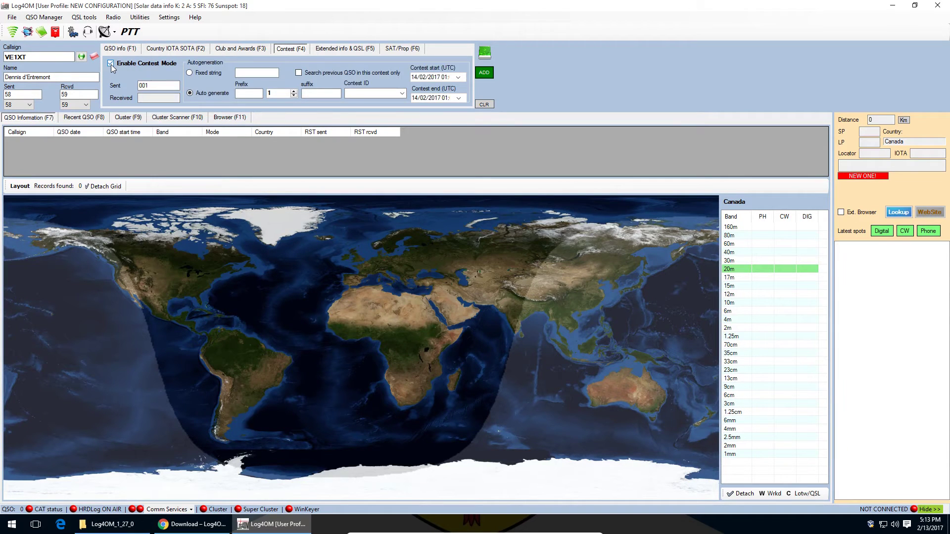
pyautogui.doubleClick(143, 86)
pyautogui.click(164, 87)
pyautogui.moveTo(163, 87); pyautogui.dragTo(137, 86)
pyautogui.click(163, 87)
pyautogui.click(324, 91)
# Step: Choose the CQ-160-SSB contest, then switch contest mode back off
pyautogui.click(402, 94)
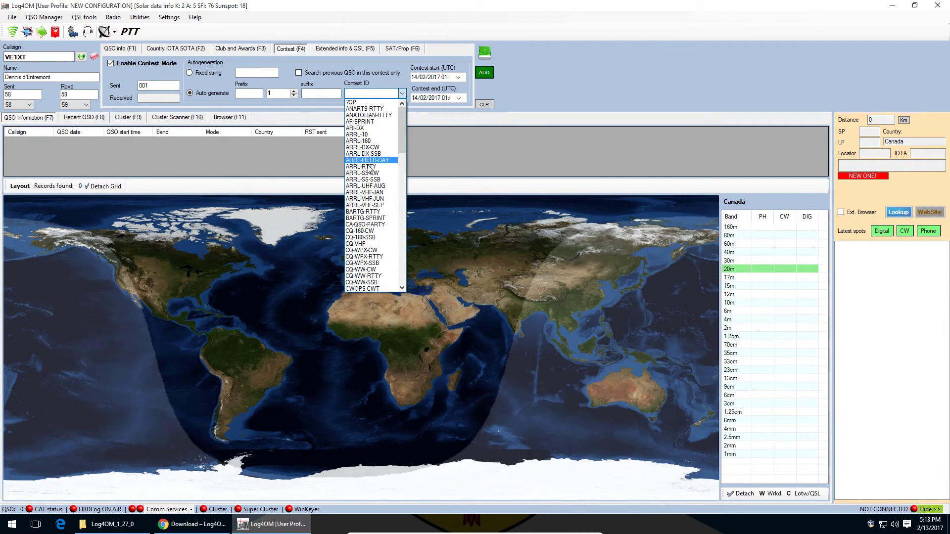
pyautogui.click(371, 237)
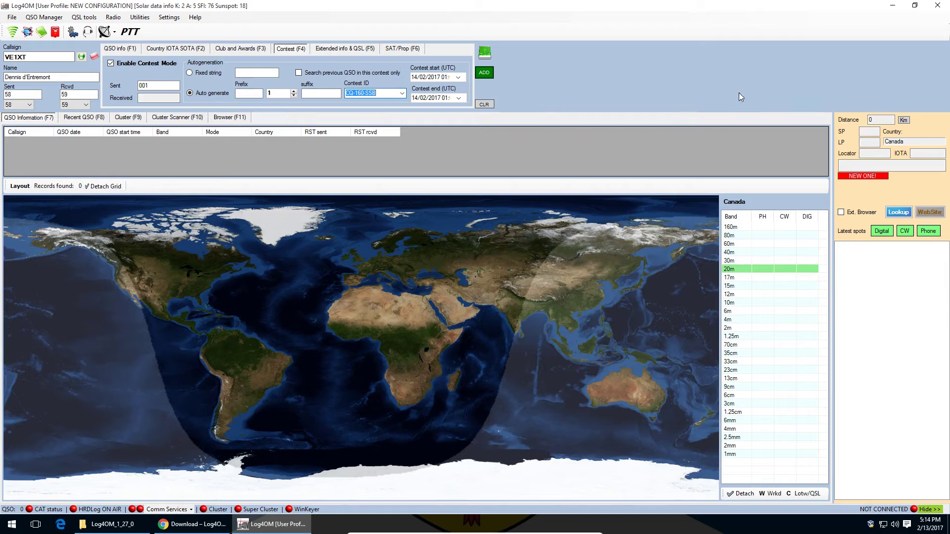
pyautogui.click(111, 63)
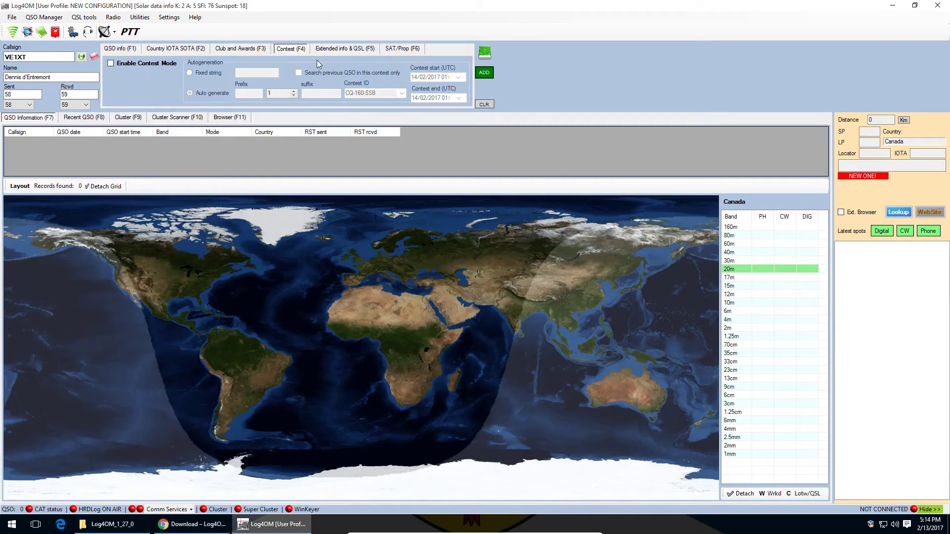
# Step: Show the Extended info & QSL details and step through the County, State/Pref. and QTH fields
pyautogui.click(332, 52)
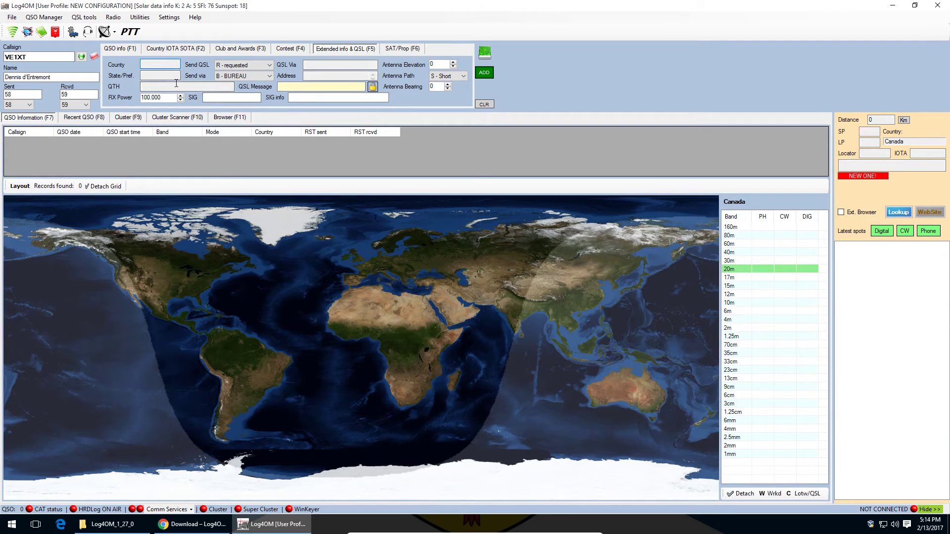
pyautogui.click(159, 75)
pyautogui.click(154, 66)
pyautogui.click(156, 75)
pyautogui.click(167, 87)
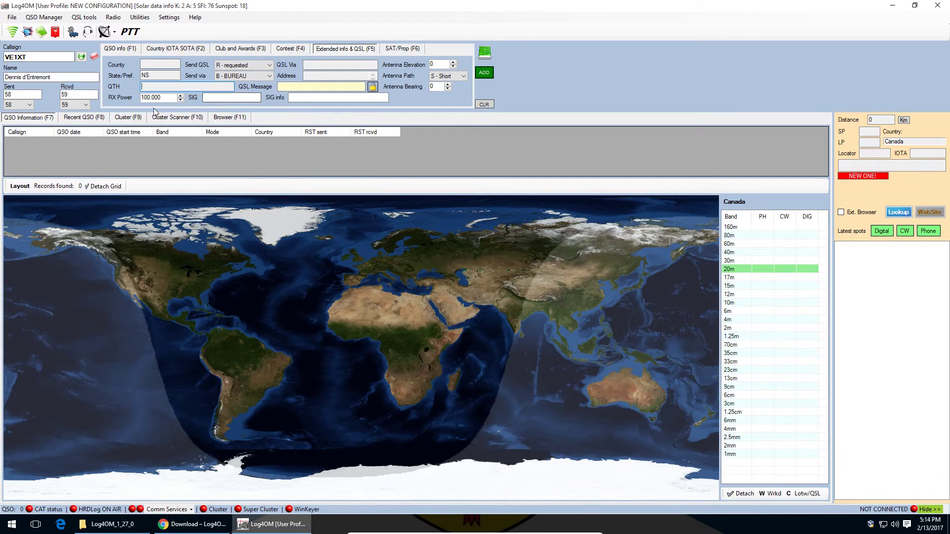
# Step: Check the RX power value 100.000, the QSL Via field and the Antenna Path choices
pyautogui.moveTo(172, 97); pyautogui.dragTo(125, 94)
pyautogui.click(170, 101)
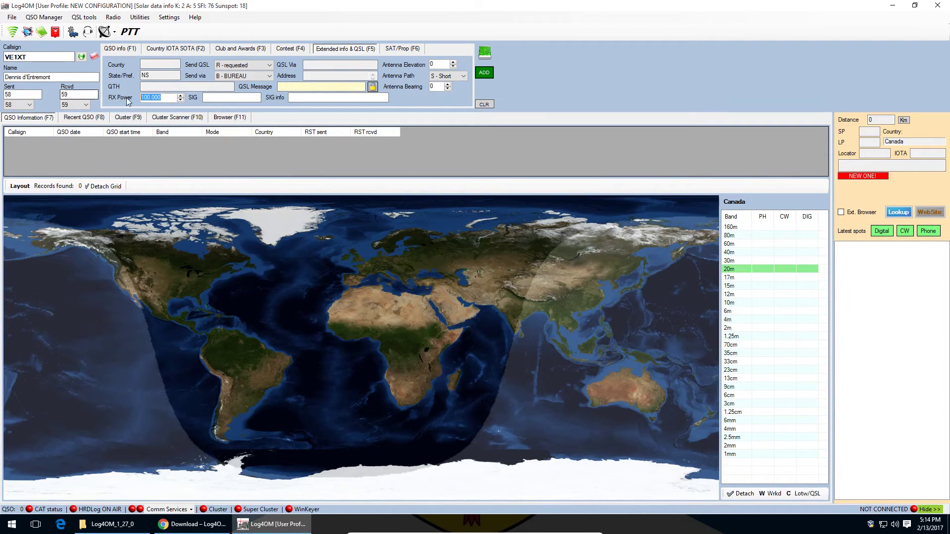
pyautogui.moveTo(170, 101); pyautogui.dragTo(75, 100)
pyautogui.click(159, 99)
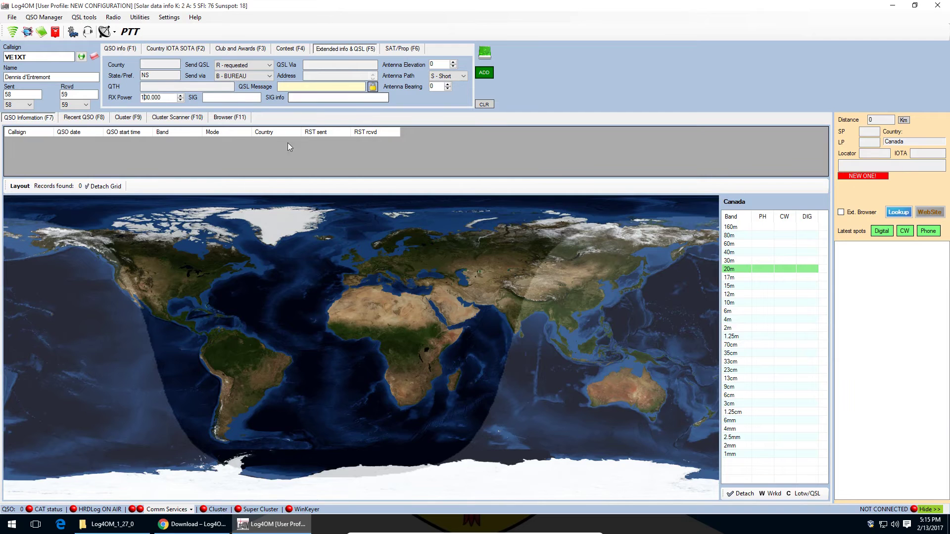
pyautogui.click(359, 66)
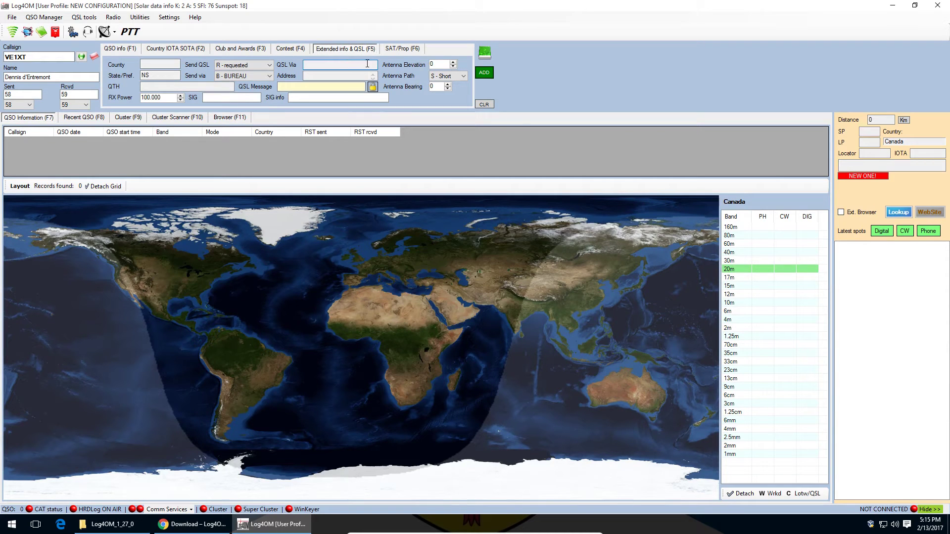
pyautogui.click(460, 76)
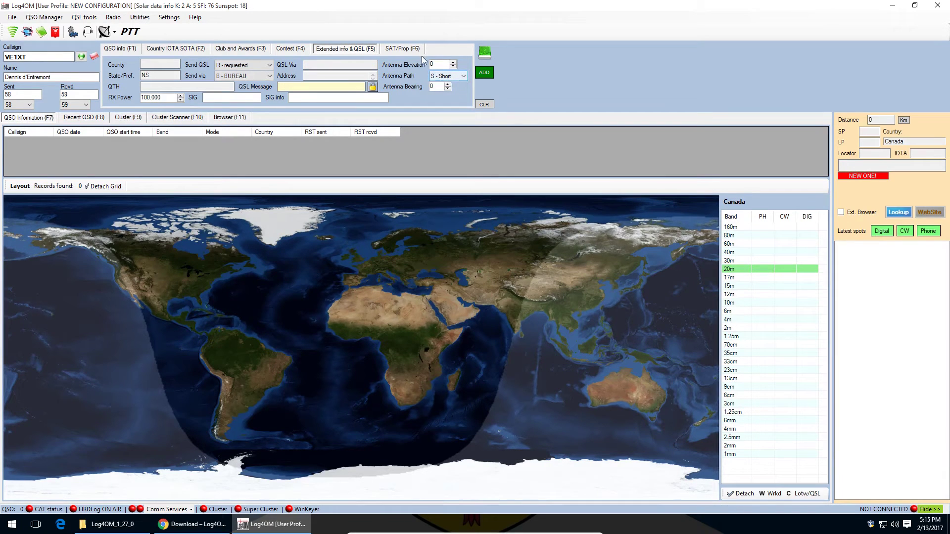
pyautogui.click(401, 49)
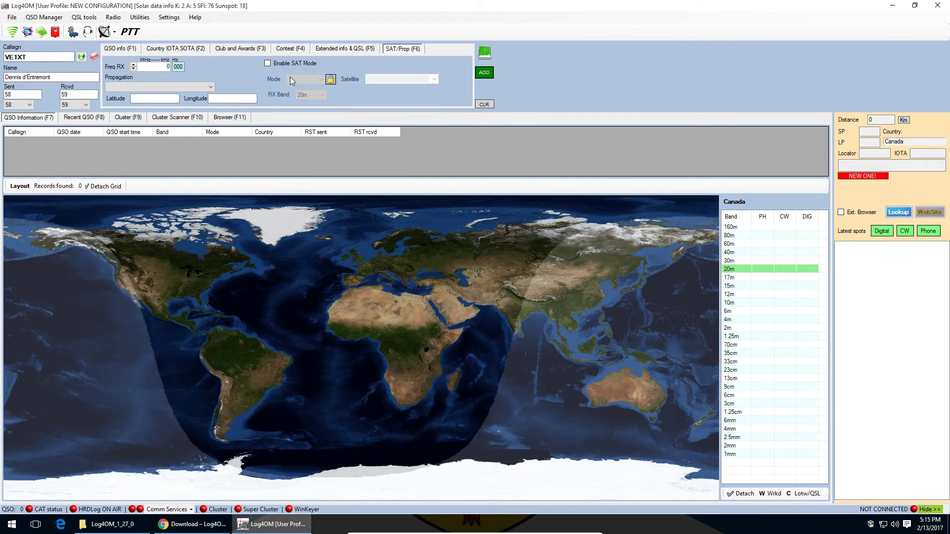
pyautogui.click(157, 87)
pyautogui.click(157, 88)
pyautogui.click(119, 49)
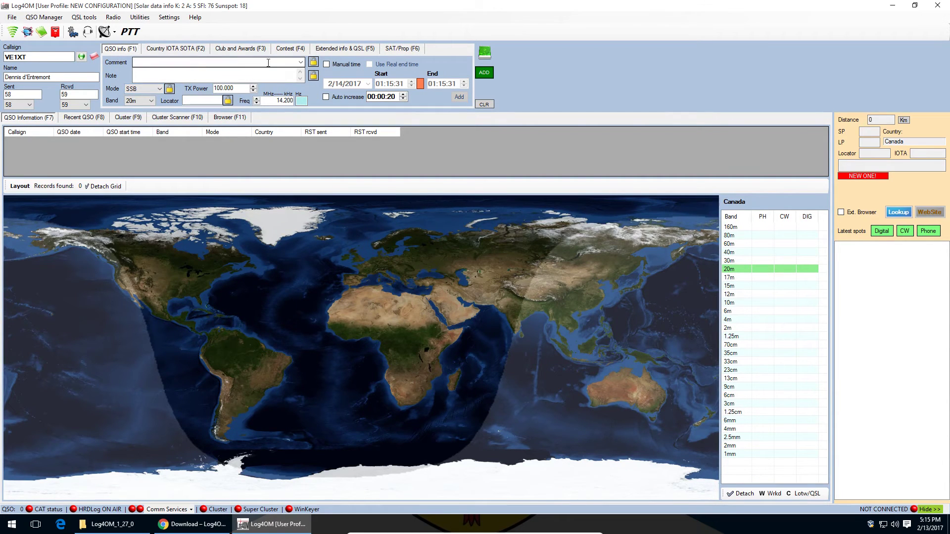
pyautogui.click(485, 74)
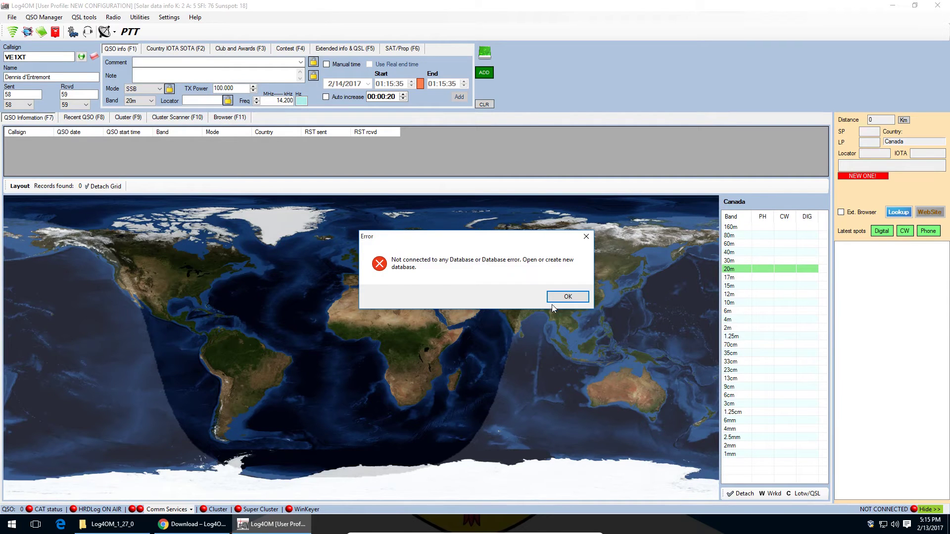
# Step: Dismiss the no-database error and start a new database from the File menu
pyautogui.click(560, 299)
pyautogui.click(11, 18)
pyautogui.click(15, 19)
pyautogui.click(13, 18)
pyautogui.click(16, 31)
# Step: Save the new log database as VE1XT on the Desktop
pyautogui.moveTo(281, 23); pyautogui.dragTo(559, 63)
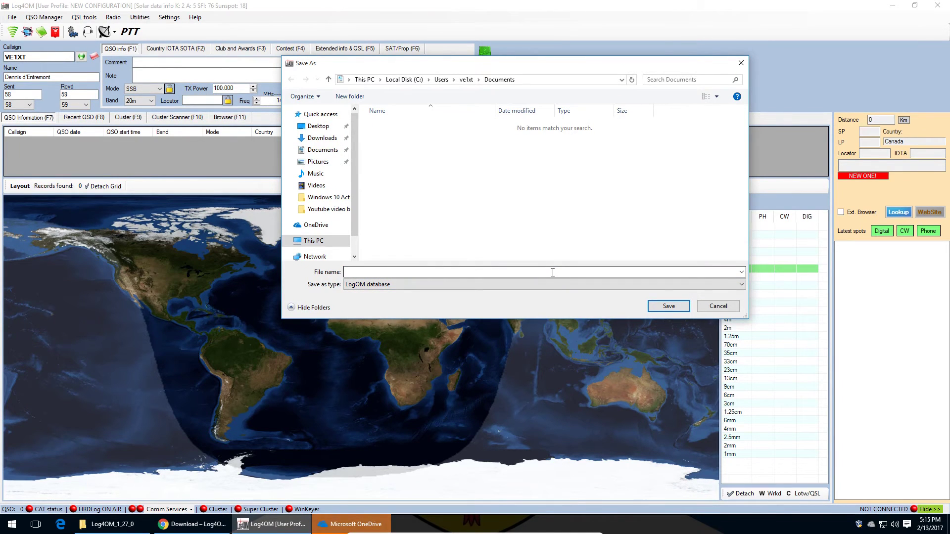
pyautogui.click(427, 273)
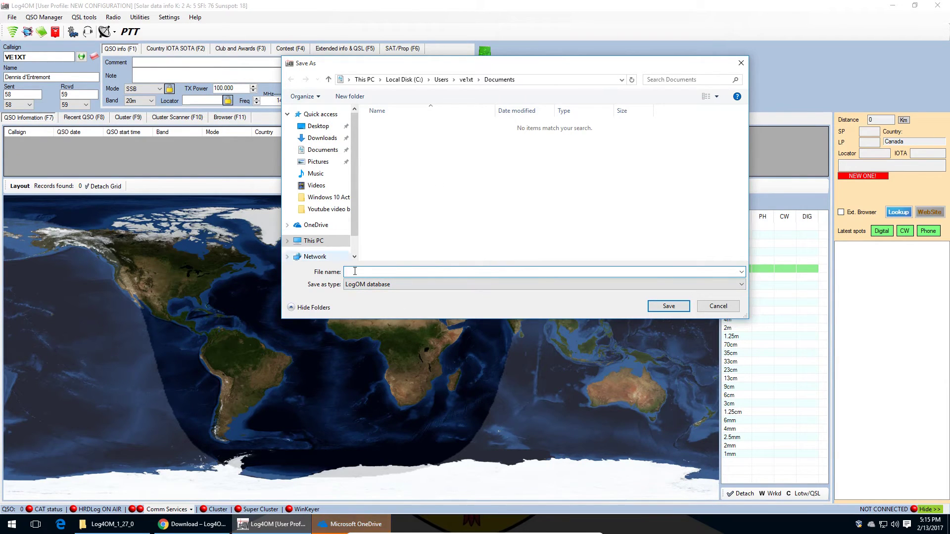
pyautogui.write('VE1XT')
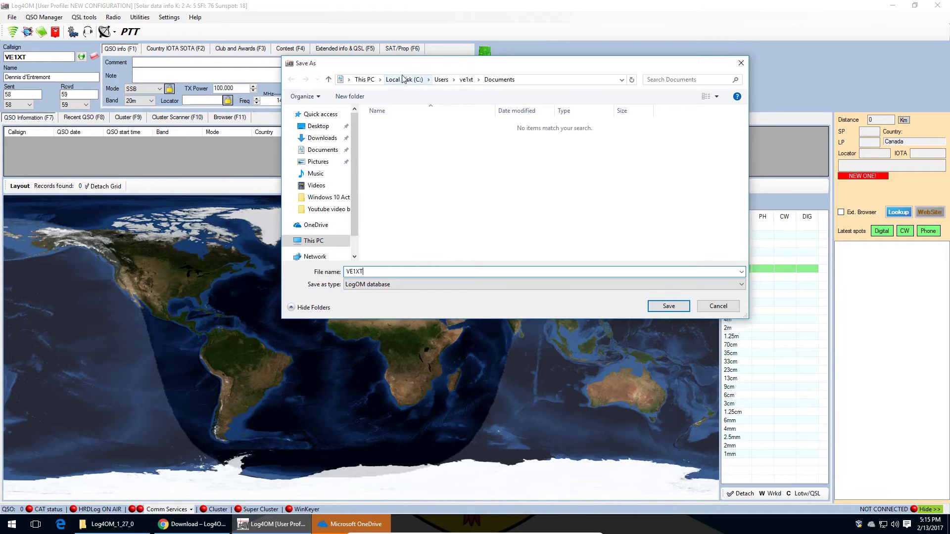
pyautogui.click(324, 127)
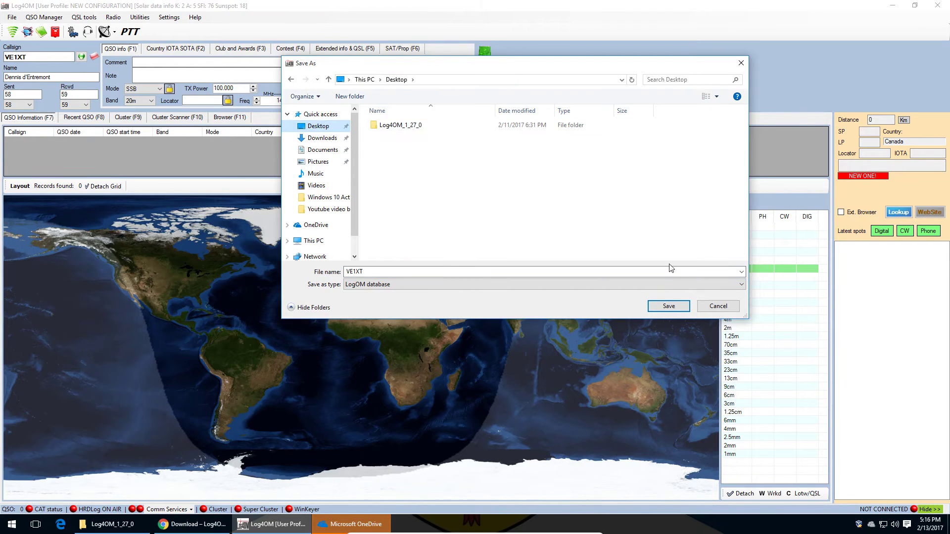
pyautogui.click(679, 307)
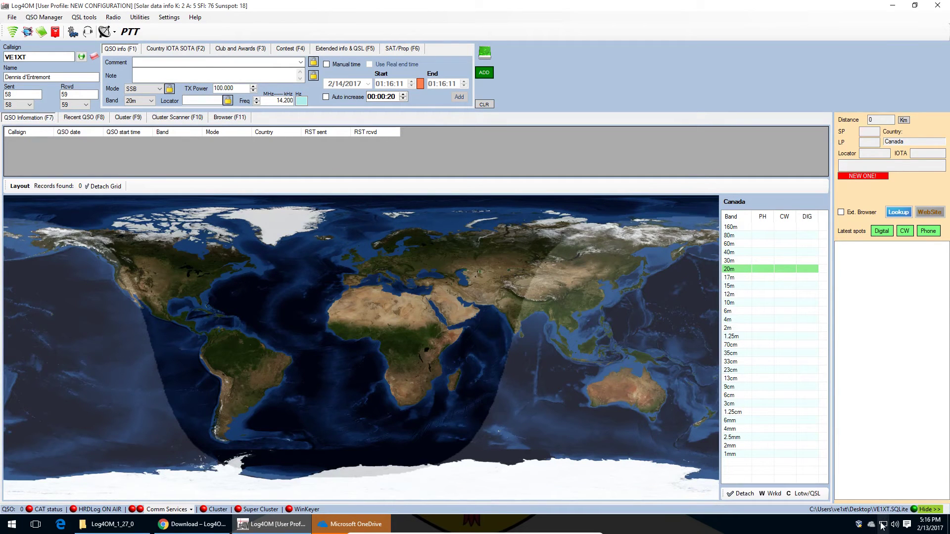
pyautogui.click(894, 7)
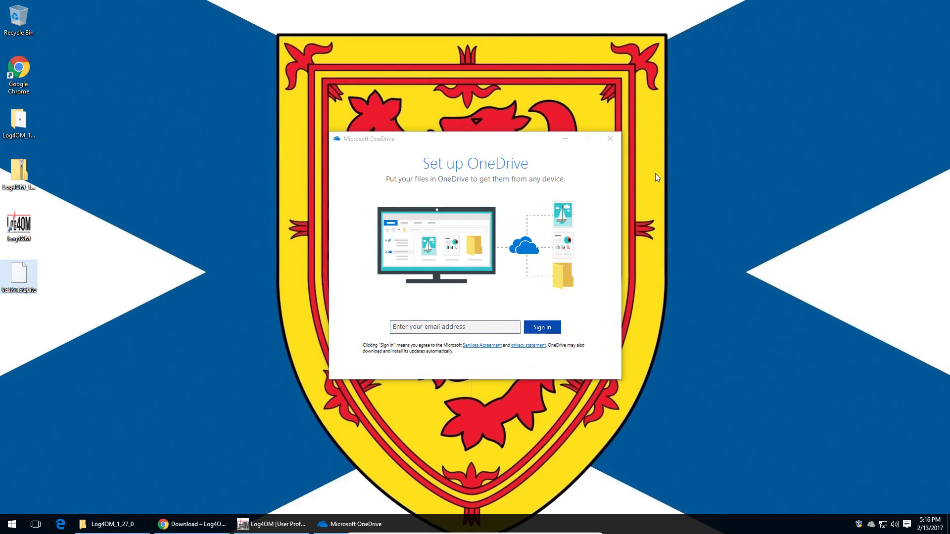
# Step: Close the OneDrive prompt, select VE1XT.SQLite on the desktop, and return to Log4OM
pyautogui.click(610, 138)
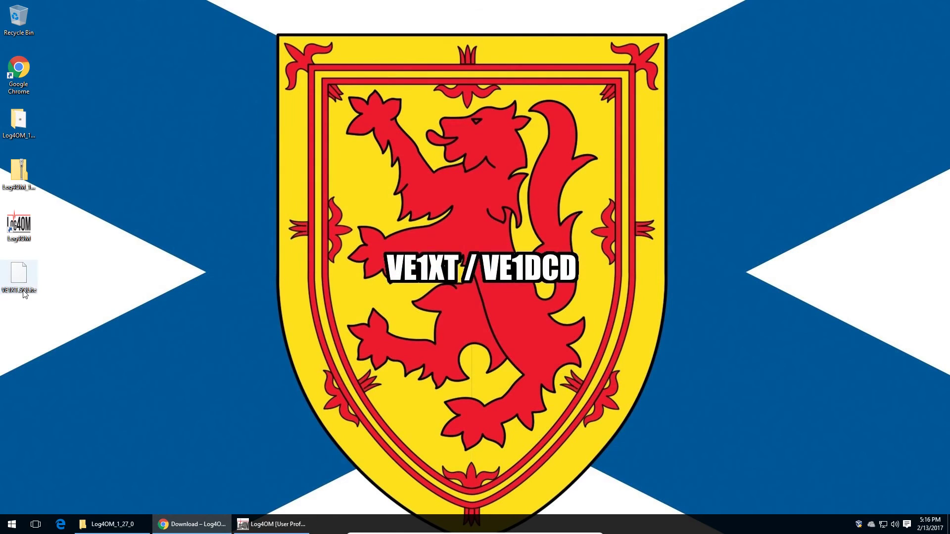
pyautogui.click(24, 292)
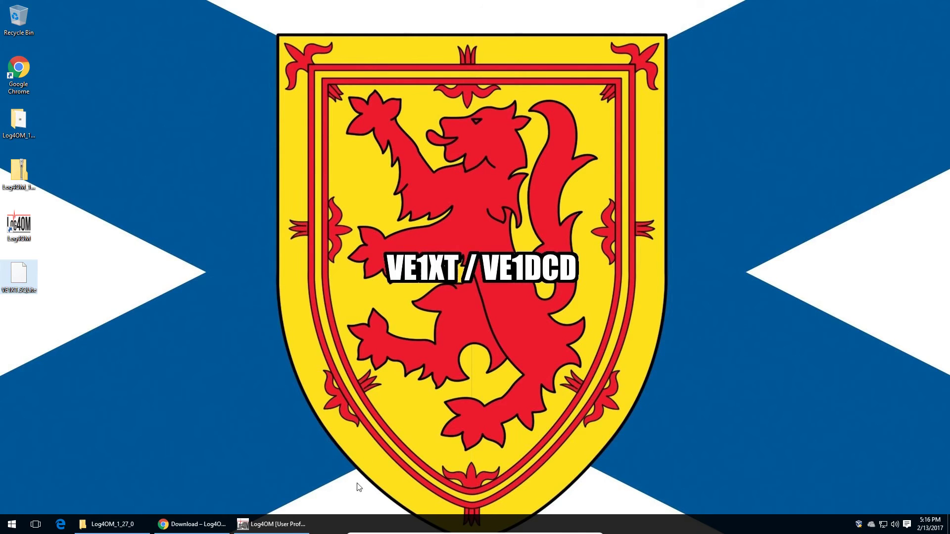
pyautogui.click(286, 533)
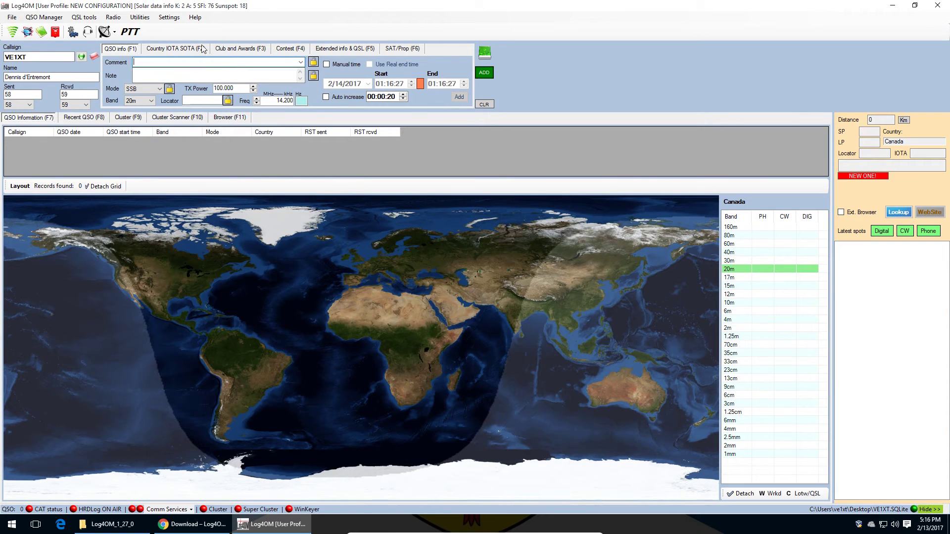
# Step: Log the VE1XT 20m SSB contact, then open it from the Recent QSO list for editing
pyautogui.click(484, 73)
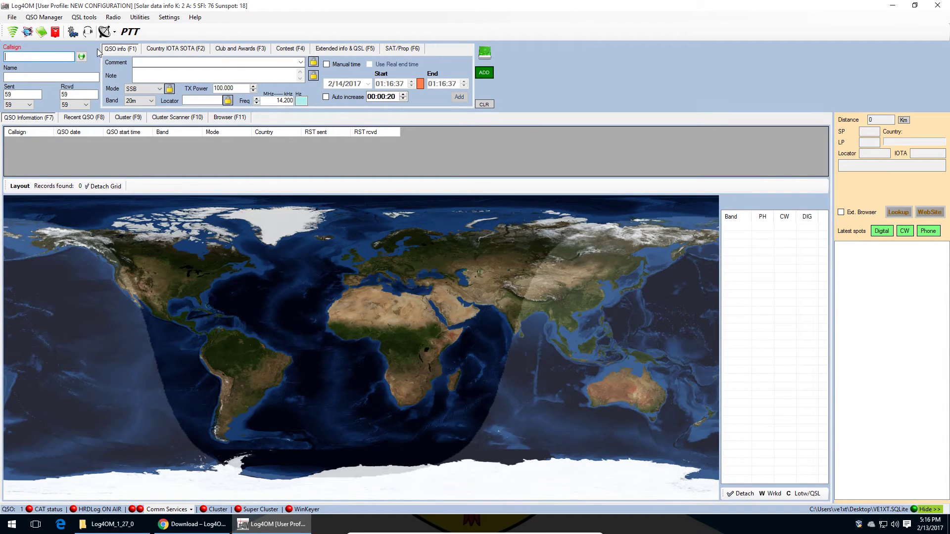
pyautogui.click(90, 116)
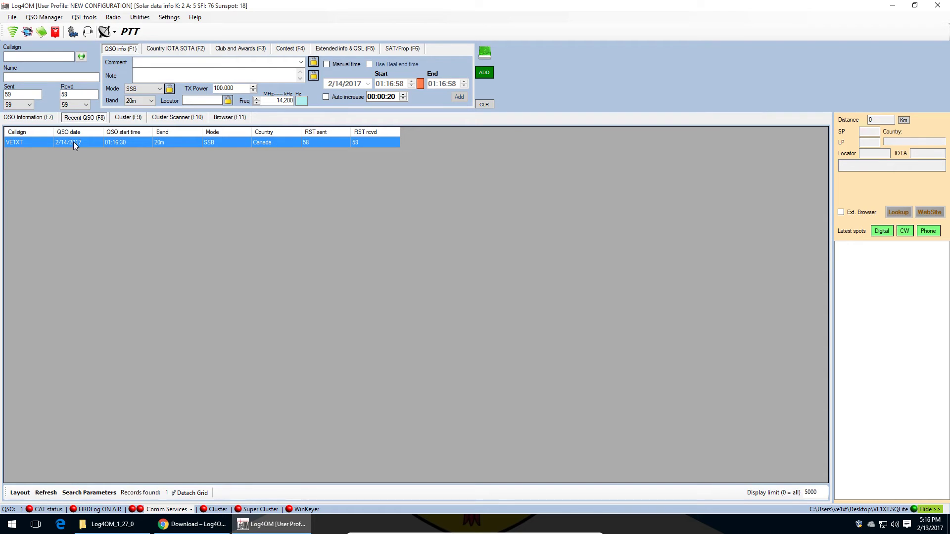
pyautogui.doubleClick(129, 141)
pyautogui.moveTo(318, 75); pyautogui.dragTo(536, 144)
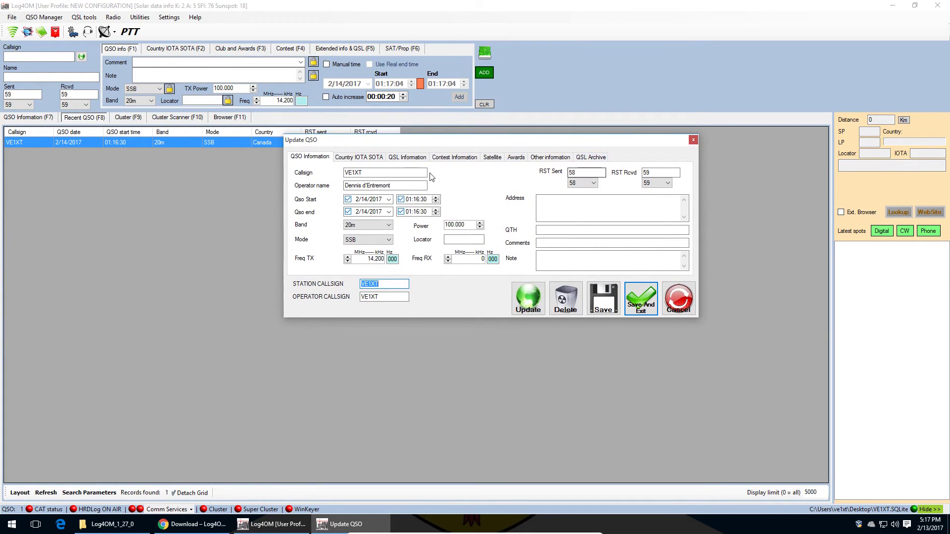
pyautogui.click(345, 158)
pyautogui.click(422, 158)
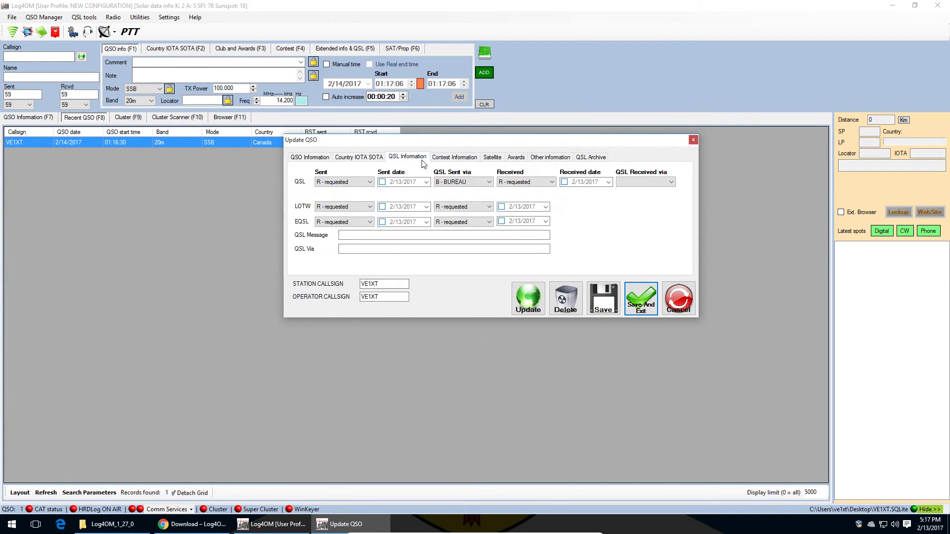
pyautogui.click(440, 160)
pyautogui.click(497, 158)
pyautogui.click(514, 158)
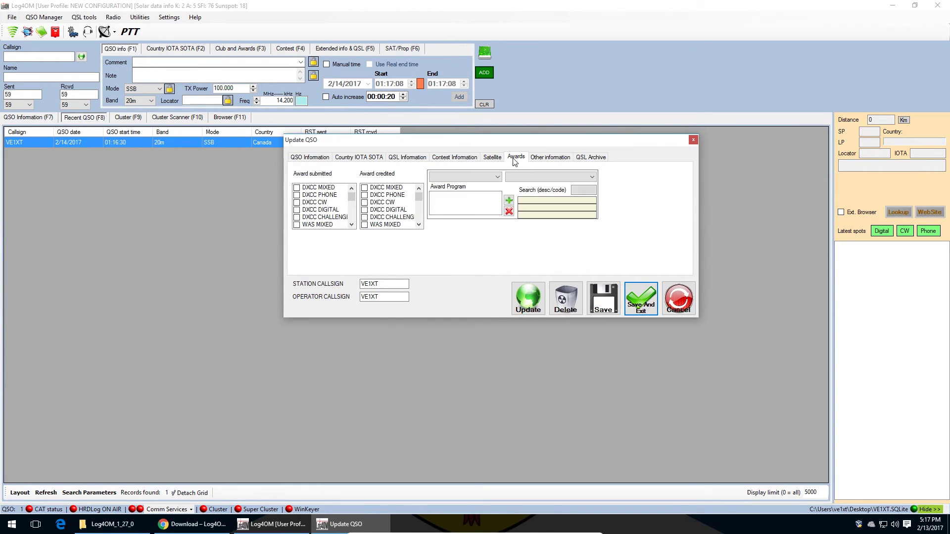
pyautogui.click(544, 159)
pyautogui.click(500, 158)
pyautogui.click(474, 159)
pyautogui.click(380, 173)
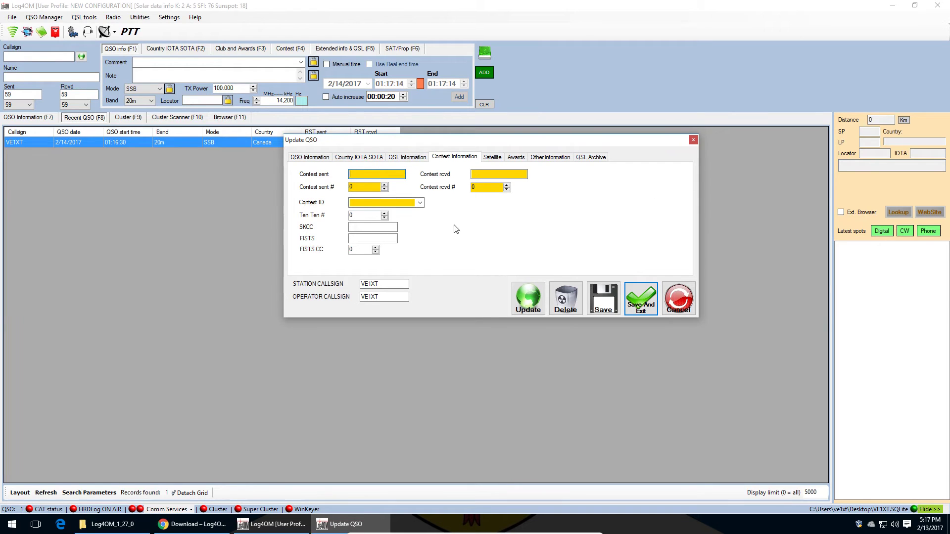
pyautogui.click(594, 157)
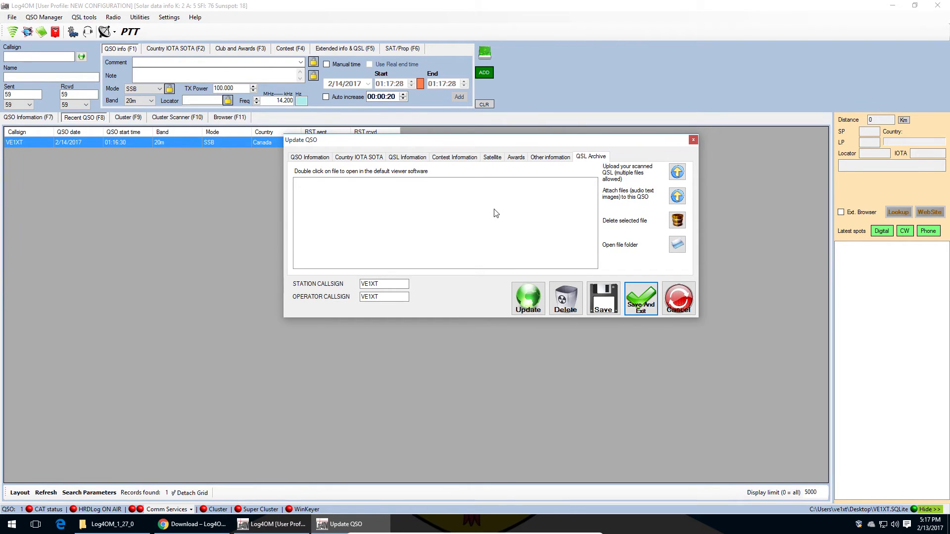
pyautogui.click(668, 299)
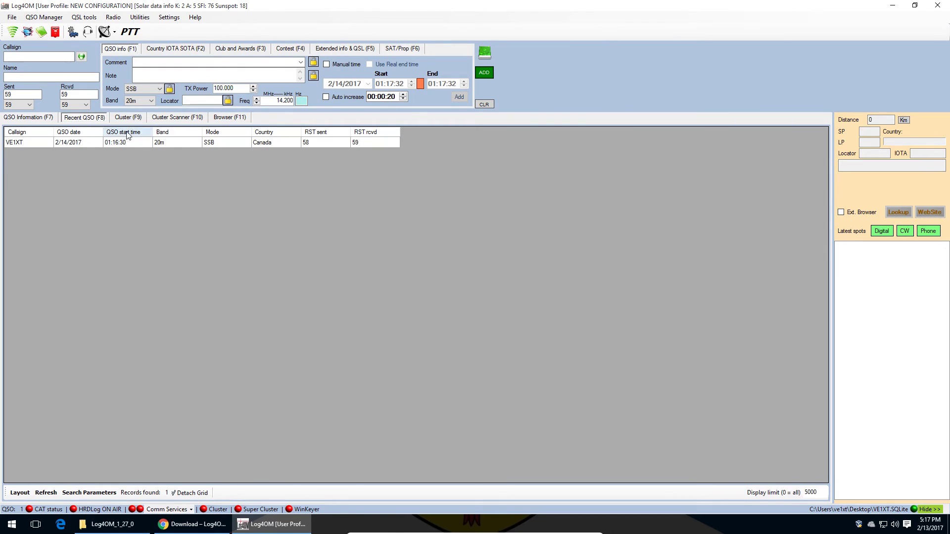
pyautogui.click(139, 117)
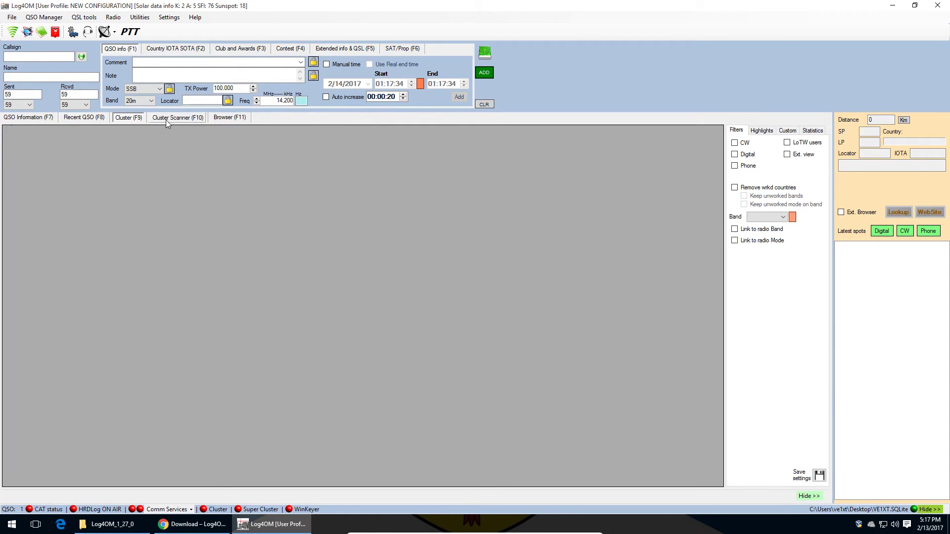
# Step: Glance at the Cluster Scanner, then scroll through the built-in Browser (F11) page
pyautogui.click(190, 119)
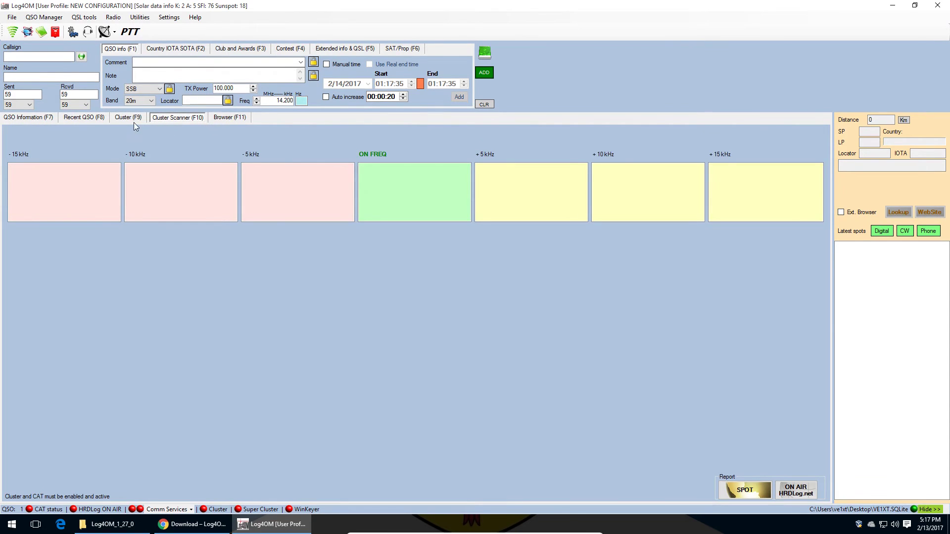
pyautogui.click(131, 118)
pyautogui.click(237, 118)
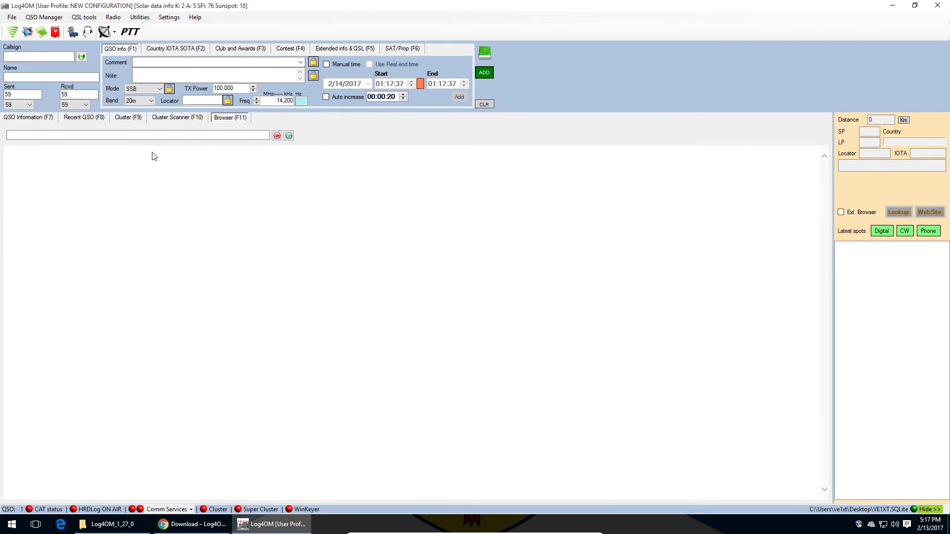
pyautogui.click(124, 135)
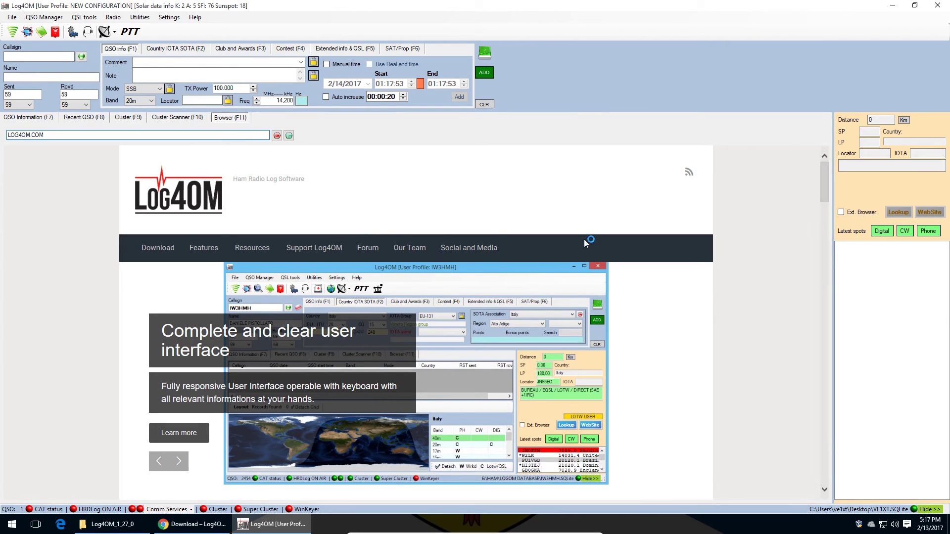
pyautogui.scroll(-10, 584, 239)
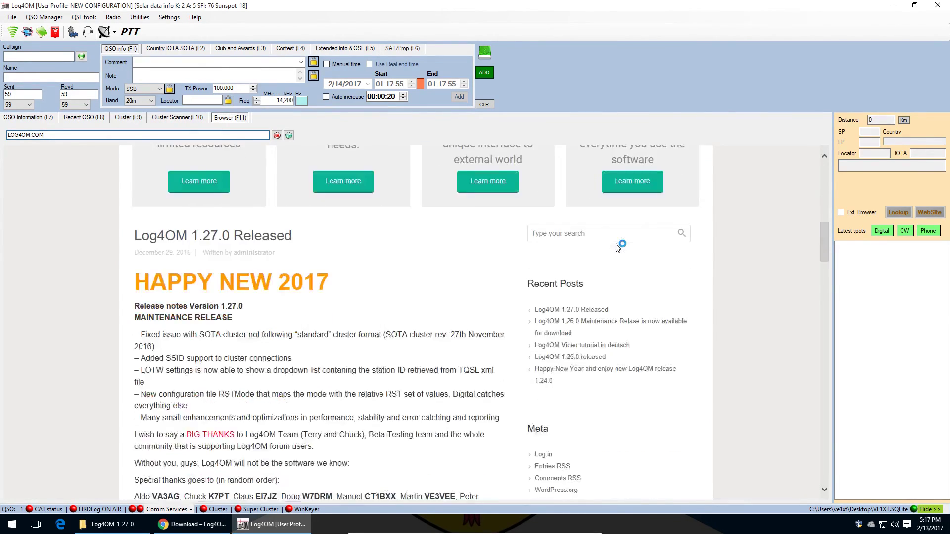
pyautogui.scroll(-5, 618, 246)
pyautogui.scroll(15, 619, 246)
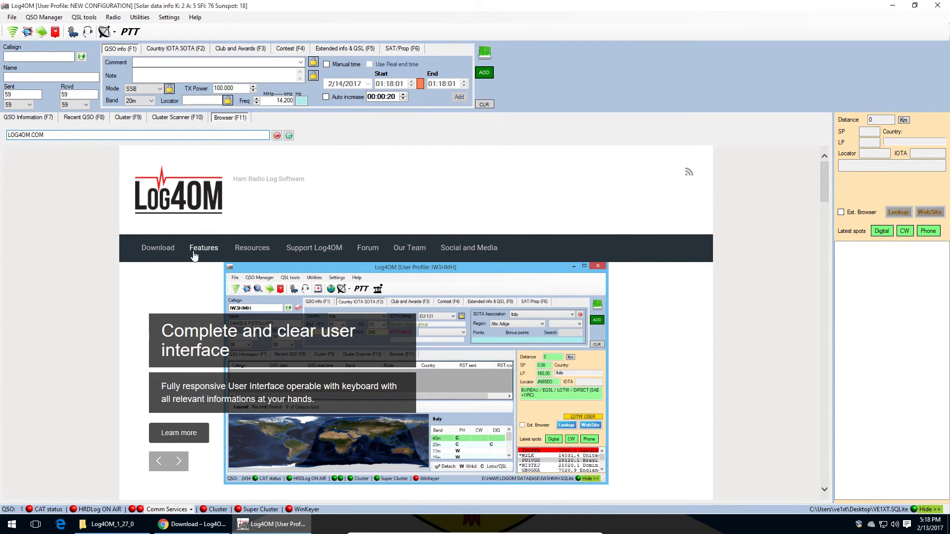
# Step: Switch to the Cluster (F9) spot list and open the Cluster connection window
pyautogui.click(154, 119)
pyautogui.click(138, 118)
pyautogui.click(12, 33)
# Step: Choose ve7cc.net:23 as the cluster server and connect to receive live spots
pyautogui.moveTo(200, 94); pyautogui.dragTo(251, 96)
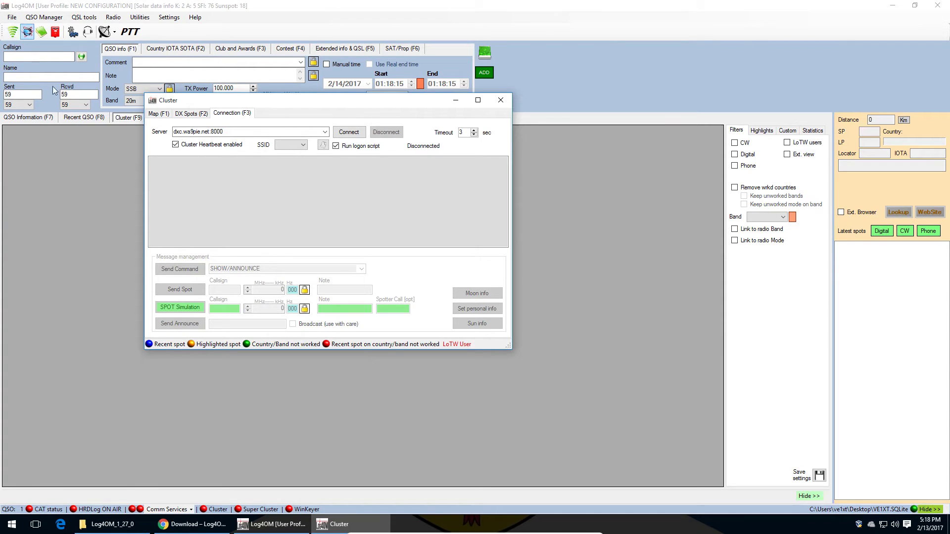
pyautogui.click(325, 132)
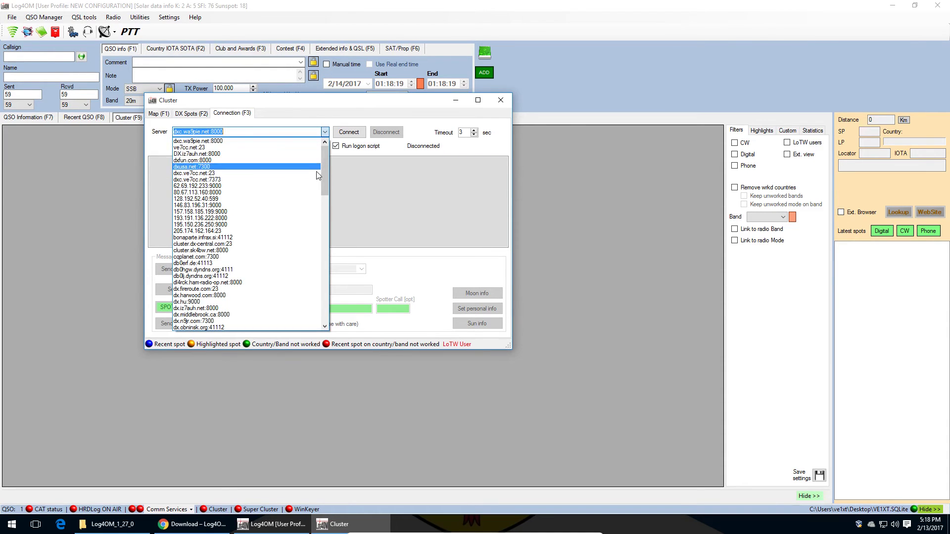
pyautogui.click(308, 148)
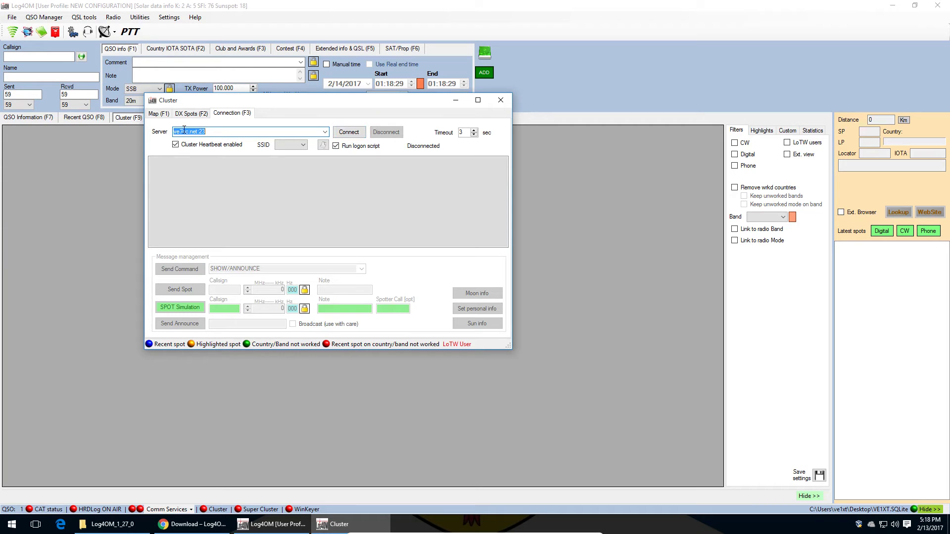
pyautogui.click(205, 132)
pyautogui.click(348, 133)
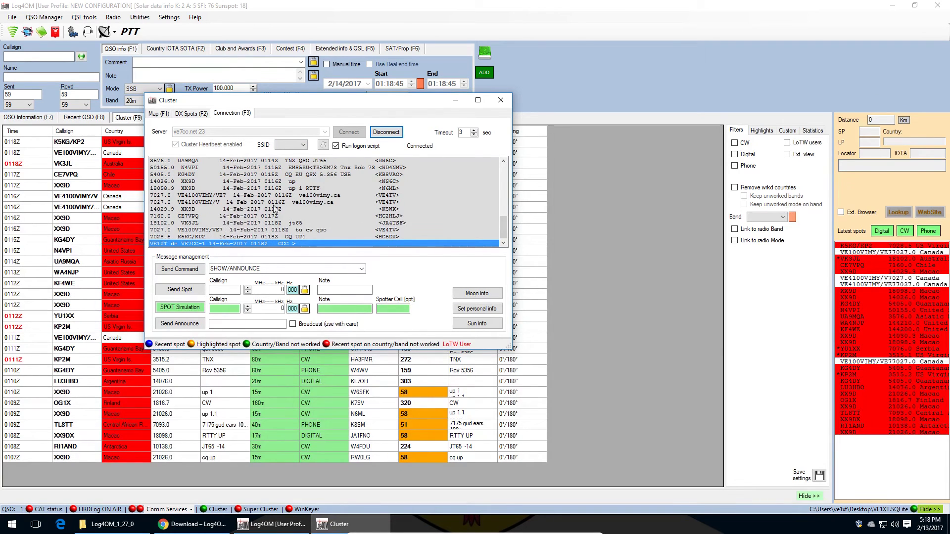
# Step: Show the DX Spots (F2) list and maximize the Cluster window
pyautogui.click(192, 113)
pyautogui.moveTo(244, 103); pyautogui.dragTo(657, 141)
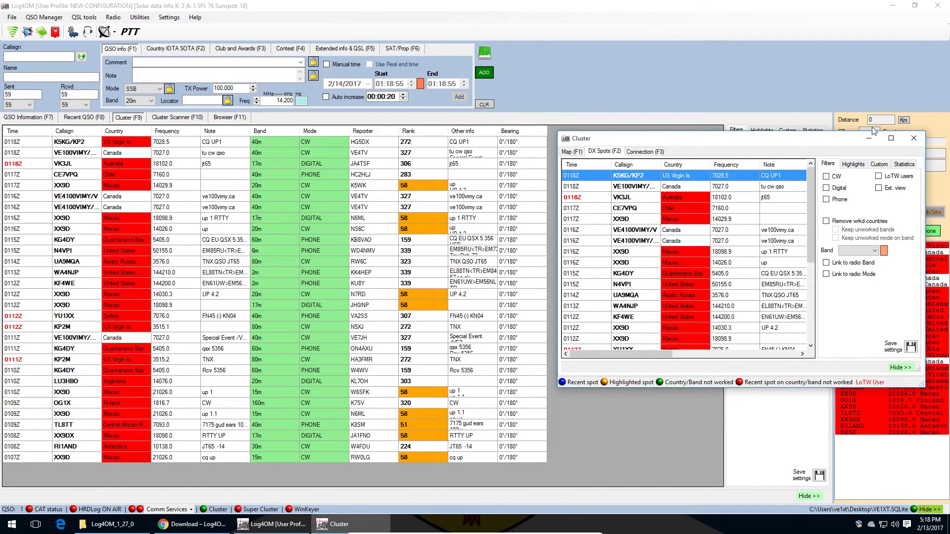
pyautogui.moveTo(878, 138); pyautogui.dragTo(589, 139)
pyautogui.click(684, 136)
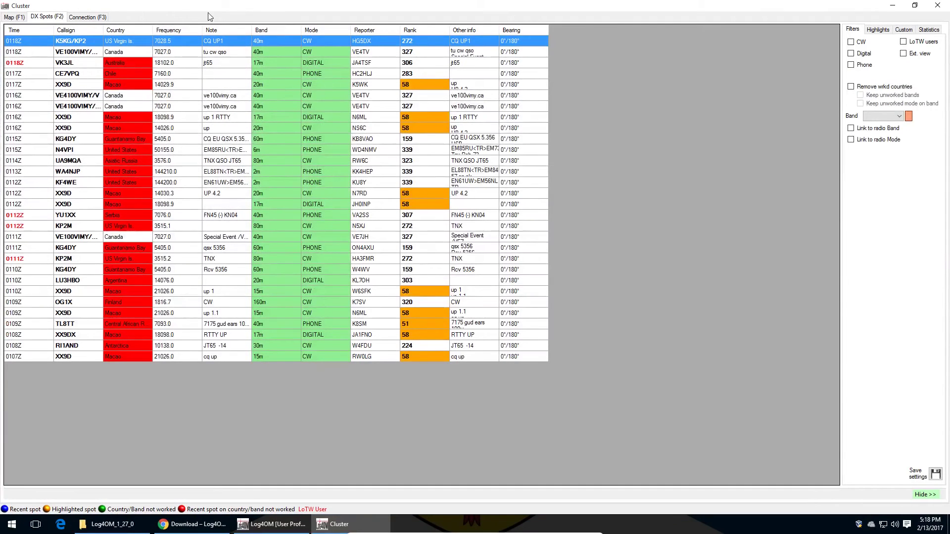
pyautogui.click(883, 115)
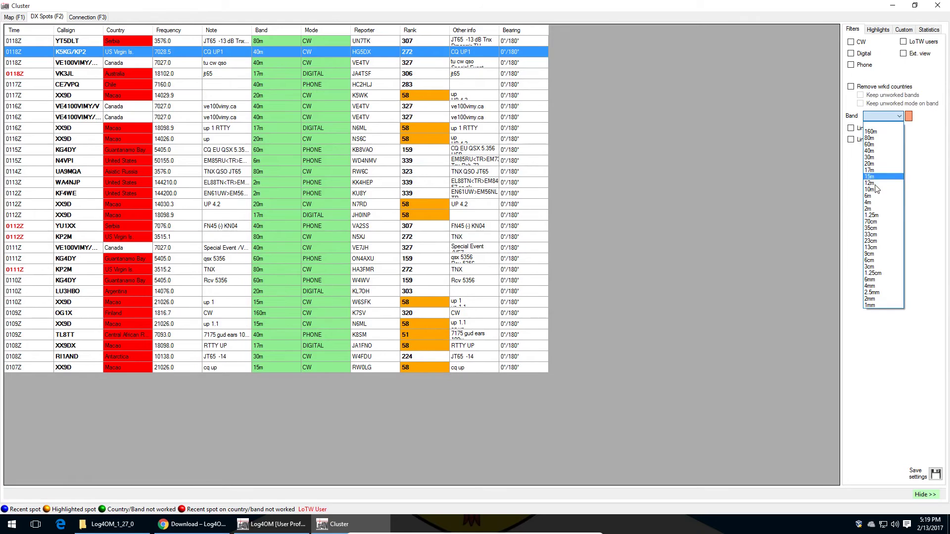
pyautogui.click(896, 81)
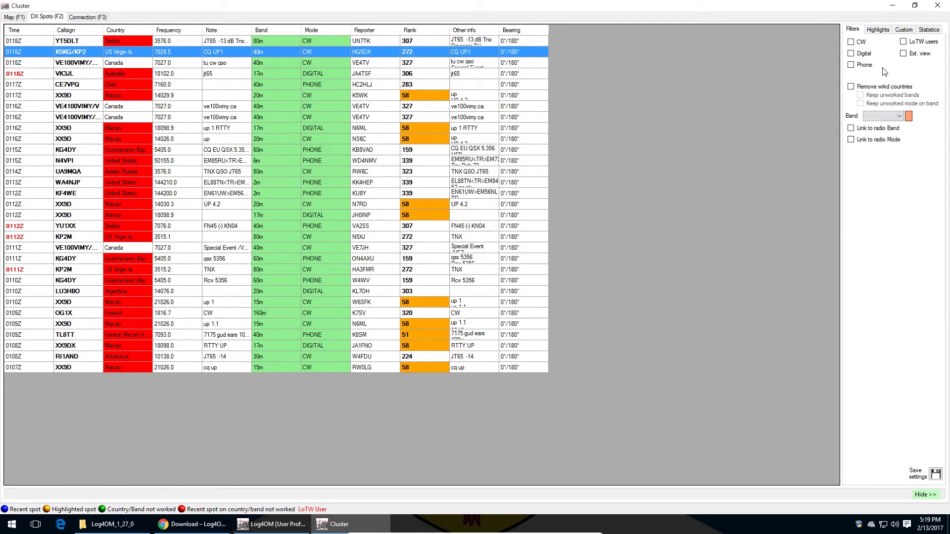
pyautogui.click(850, 43)
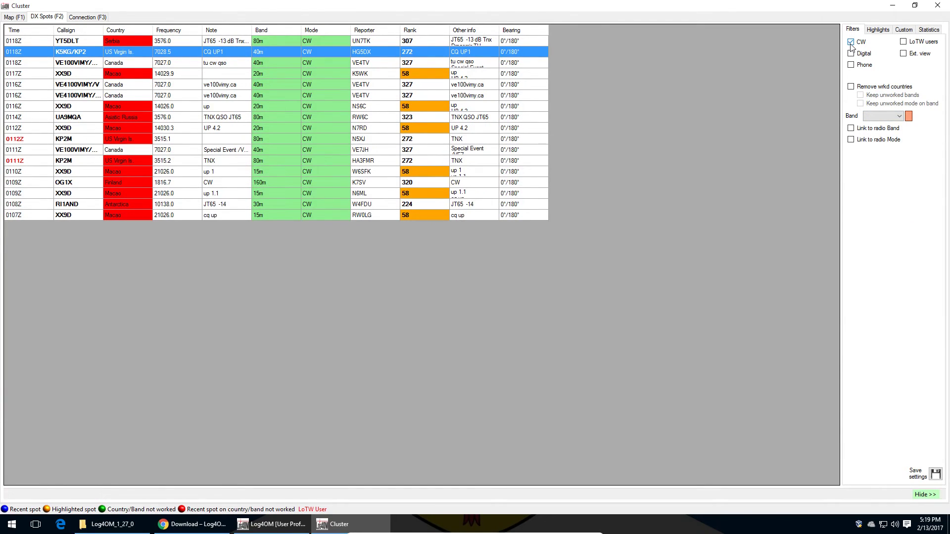
pyautogui.click(851, 54)
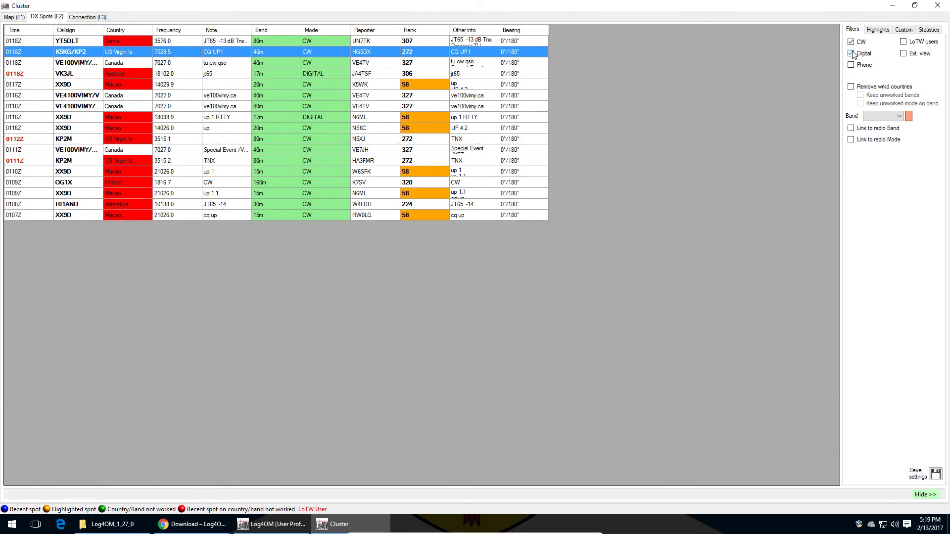
pyautogui.click(851, 65)
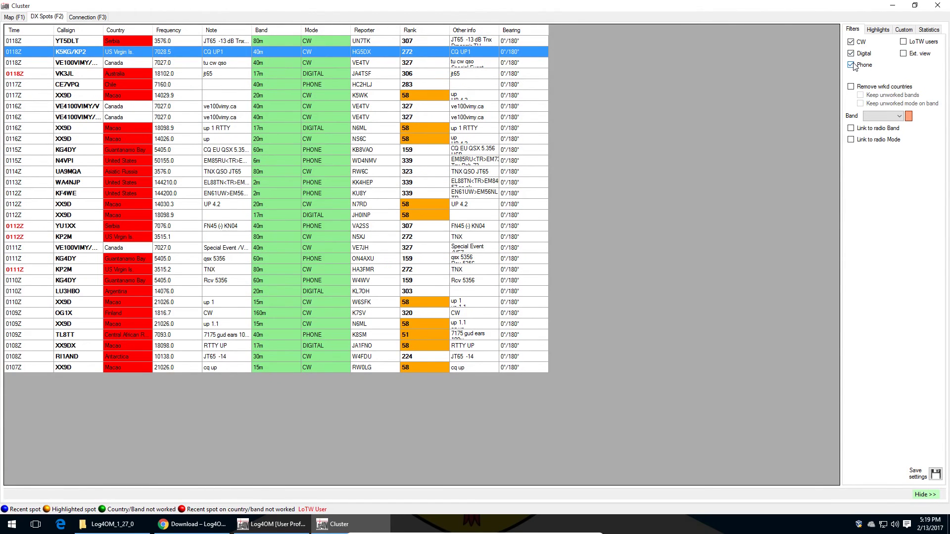
pyautogui.click(851, 64)
pyautogui.click(851, 54)
pyautogui.click(851, 42)
pyautogui.click(852, 66)
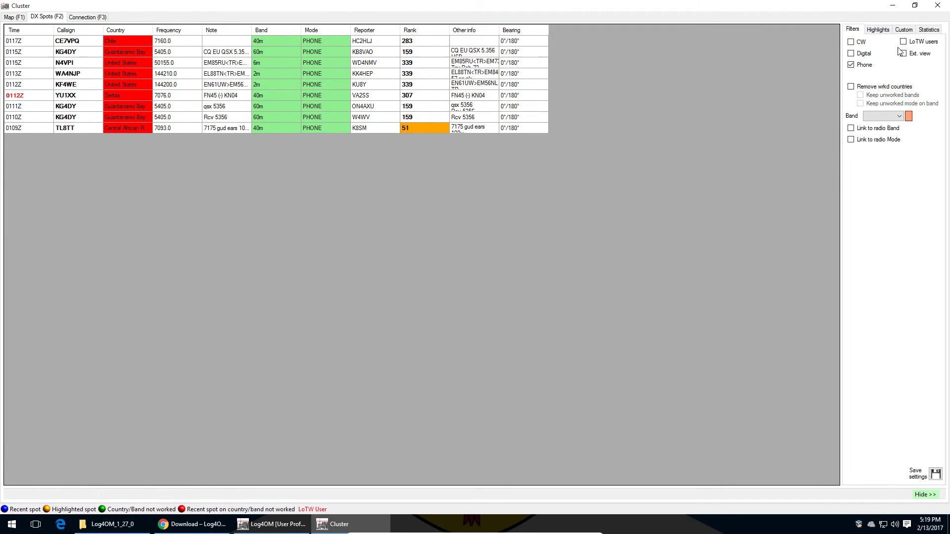
pyautogui.click(887, 116)
pyautogui.click(886, 115)
pyautogui.click(851, 65)
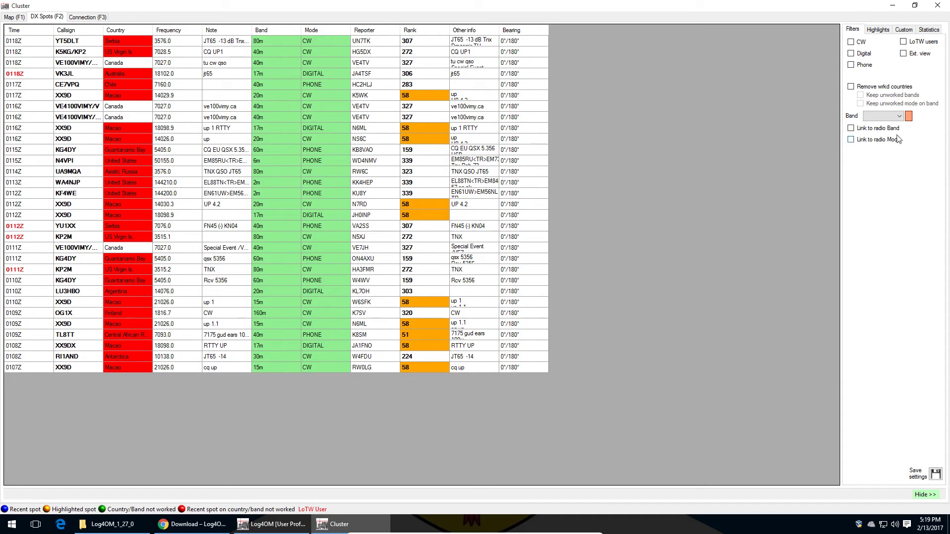
pyautogui.click(881, 116)
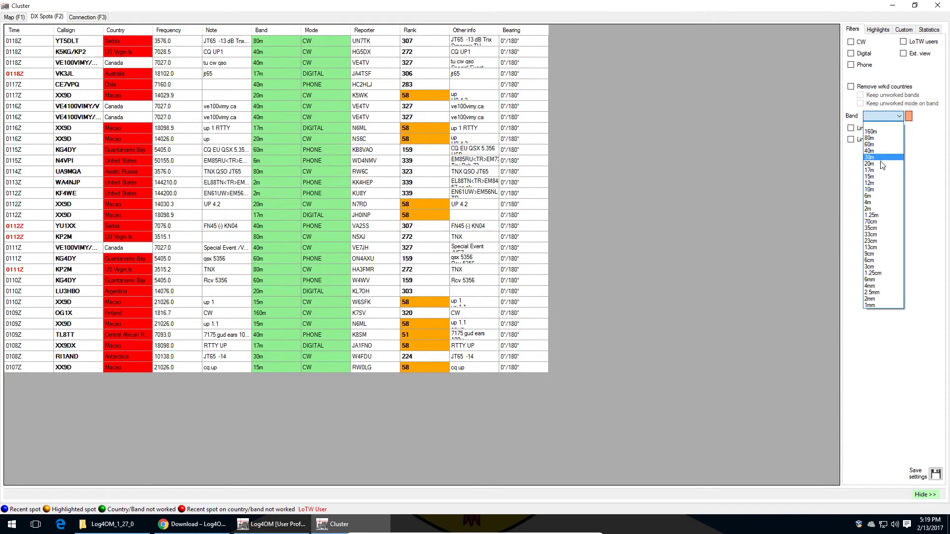
# Step: Try the Band filter at 20m, 40m, 1mm and 2m
pyautogui.click(881, 163)
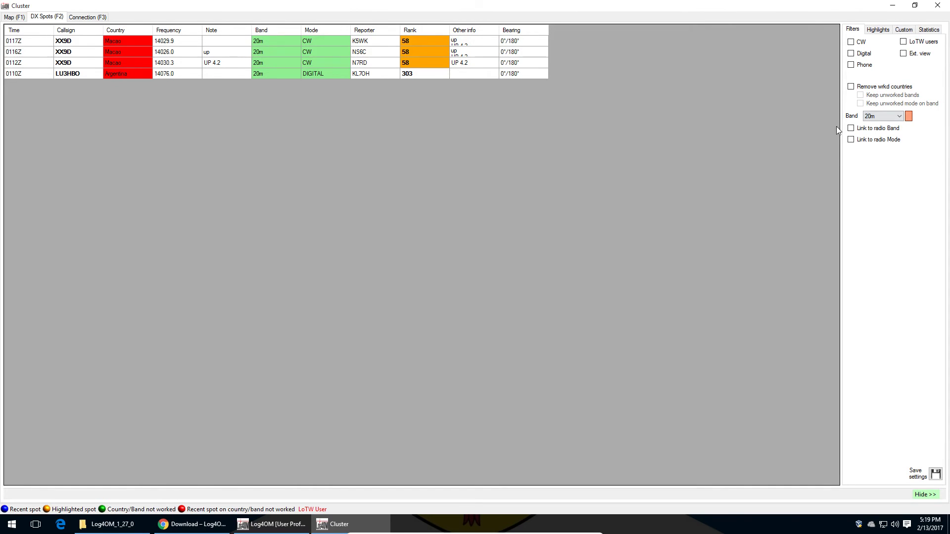
pyautogui.click(874, 116)
pyautogui.click(872, 155)
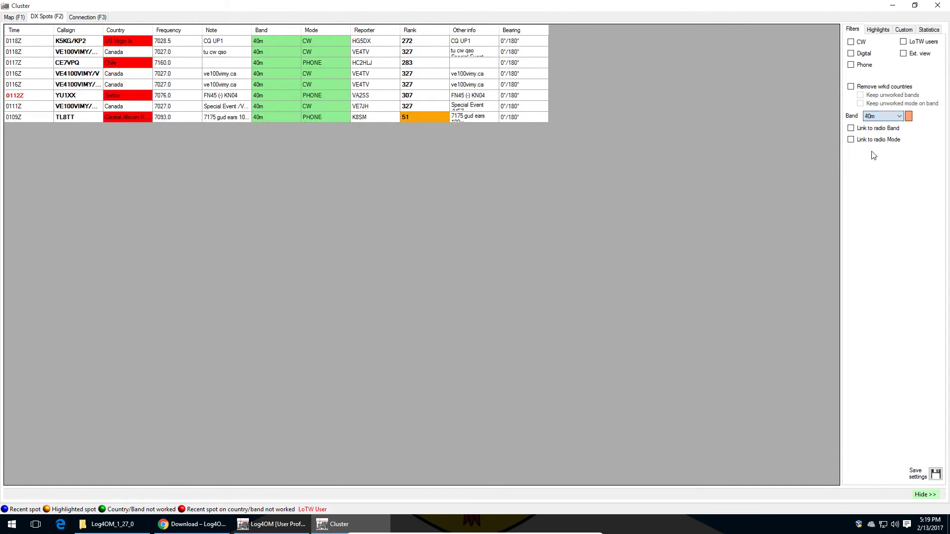
pyautogui.click(884, 118)
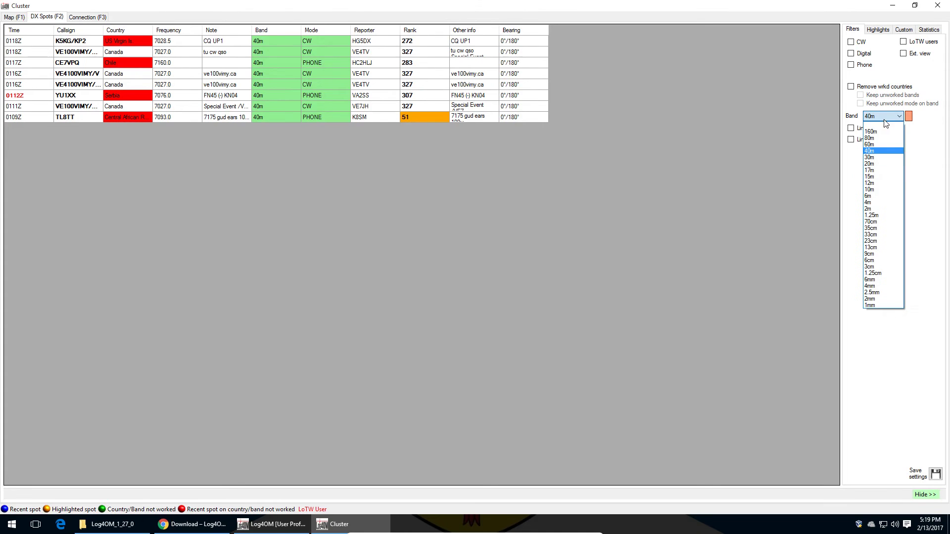
pyautogui.click(891, 305)
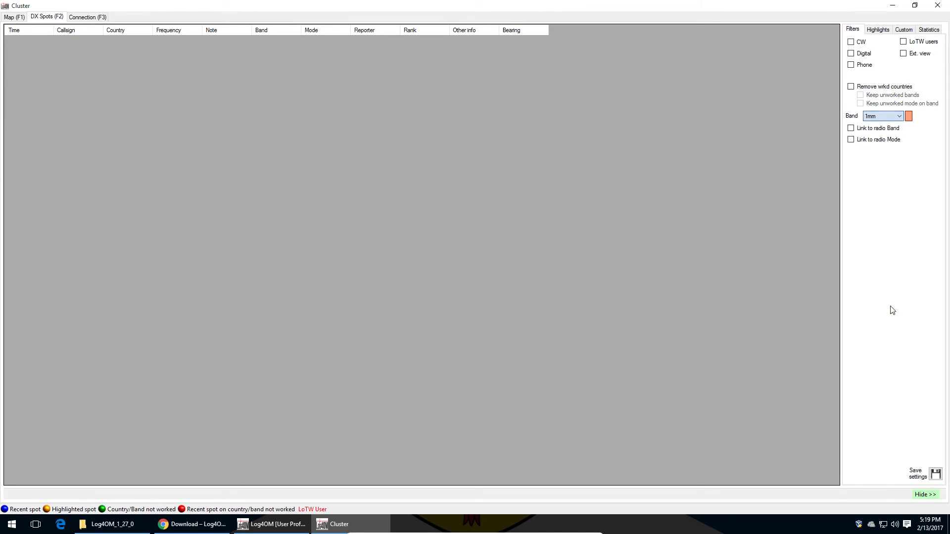
pyautogui.click(877, 119)
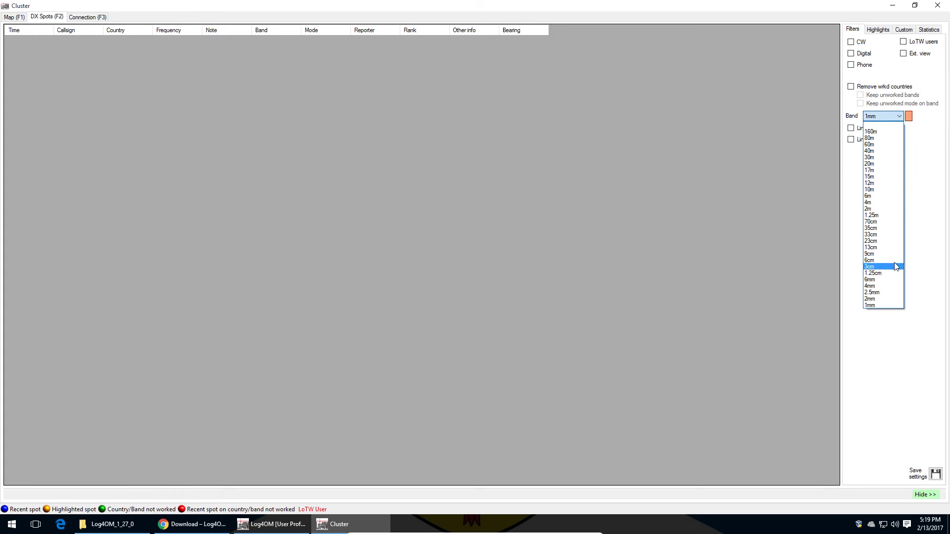
pyautogui.click(890, 210)
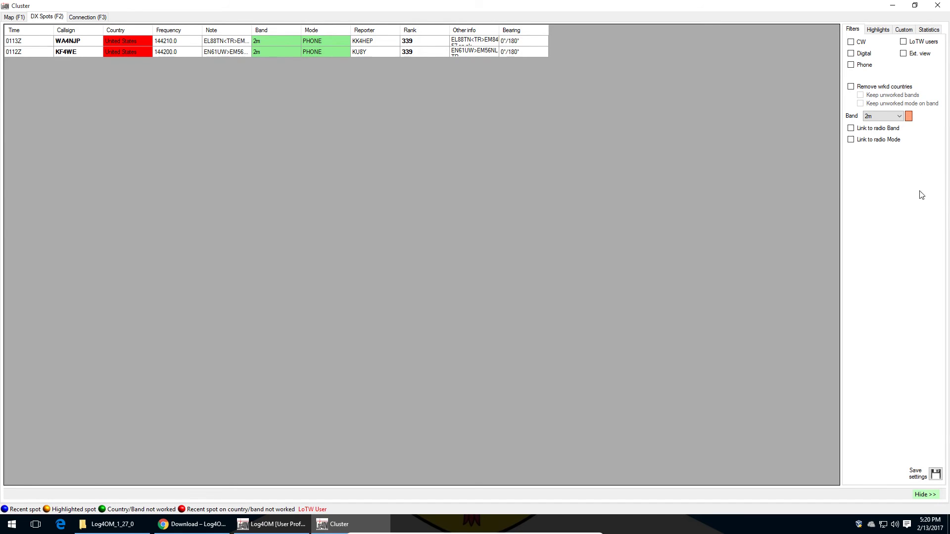
# Step: Filter the spots to 80m and restore the Cluster window to normal size
pyautogui.click(879, 115)
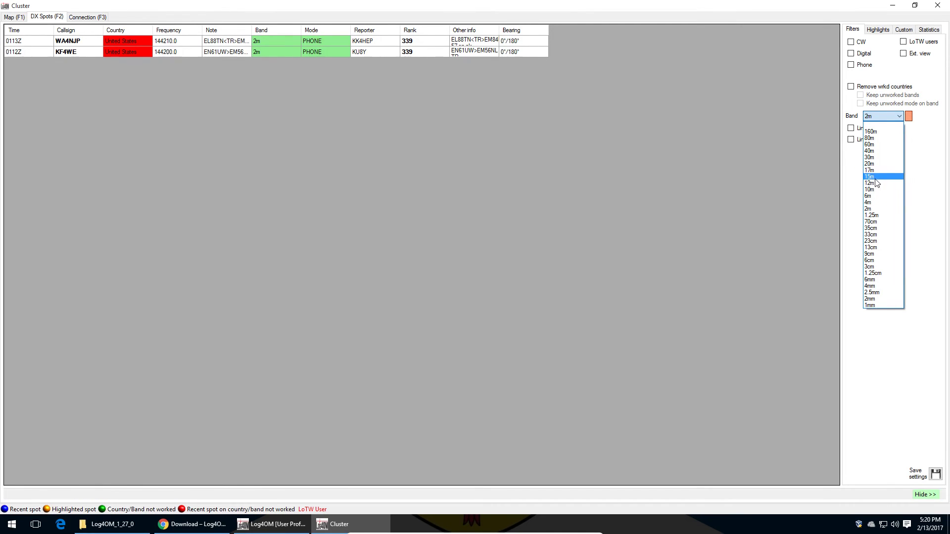
pyautogui.click(883, 139)
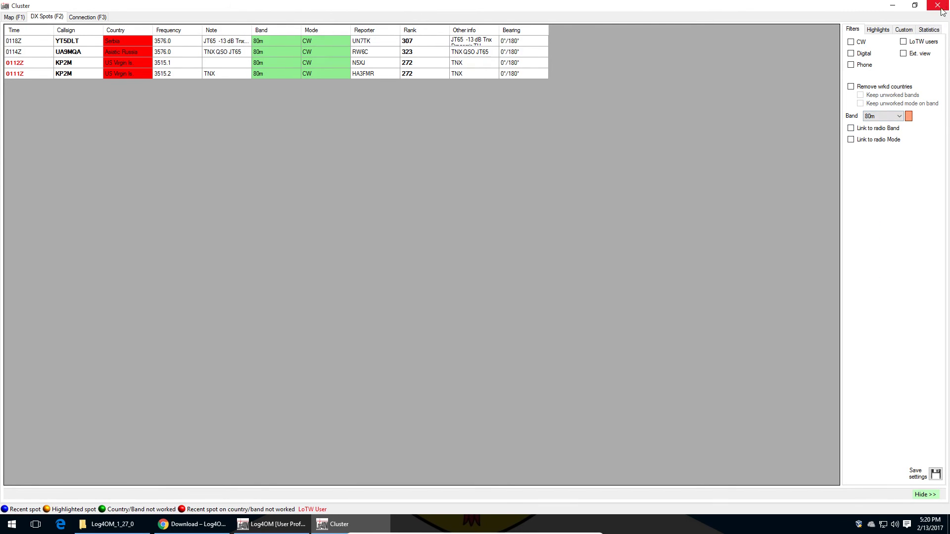
pyautogui.click(915, 5)
pyautogui.moveTo(644, 140); pyautogui.dragTo(707, 144)
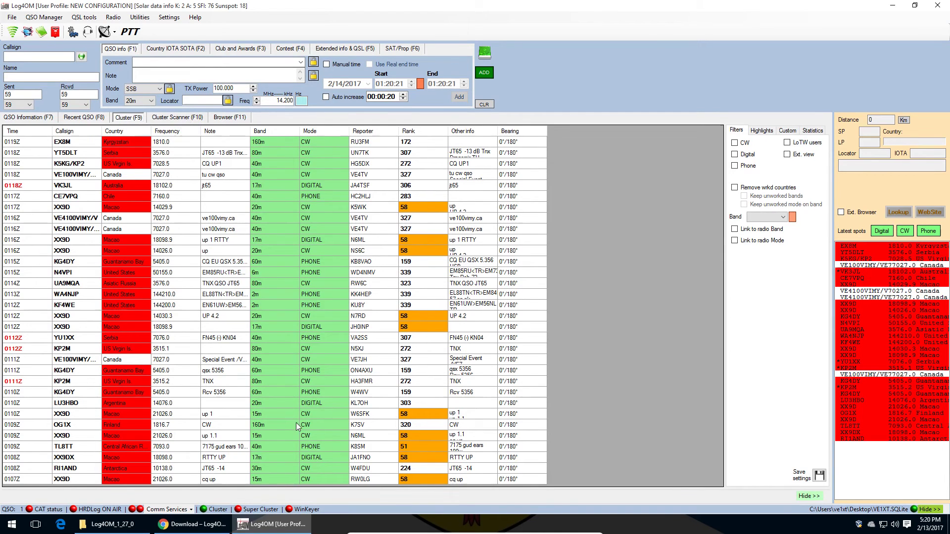
# Step: Filter the main cluster list to 20m and pick the 0116Z XX9D spot
pyautogui.click(781, 217)
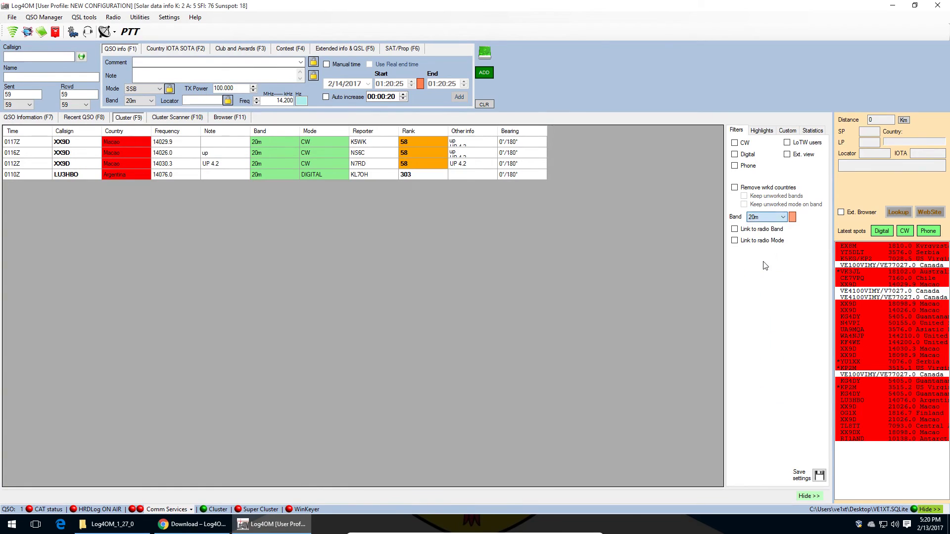
pyautogui.click(766, 265)
pyautogui.click(50, 154)
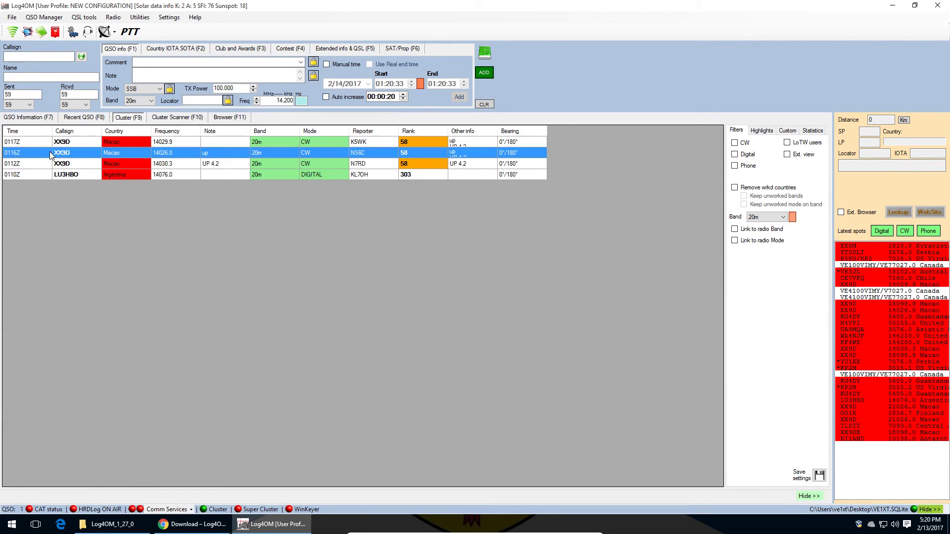
# Step: Load the XX9D (Macao) spot at 14.026 CW and view its QSO information world map
pyautogui.doubleClick(50, 154)
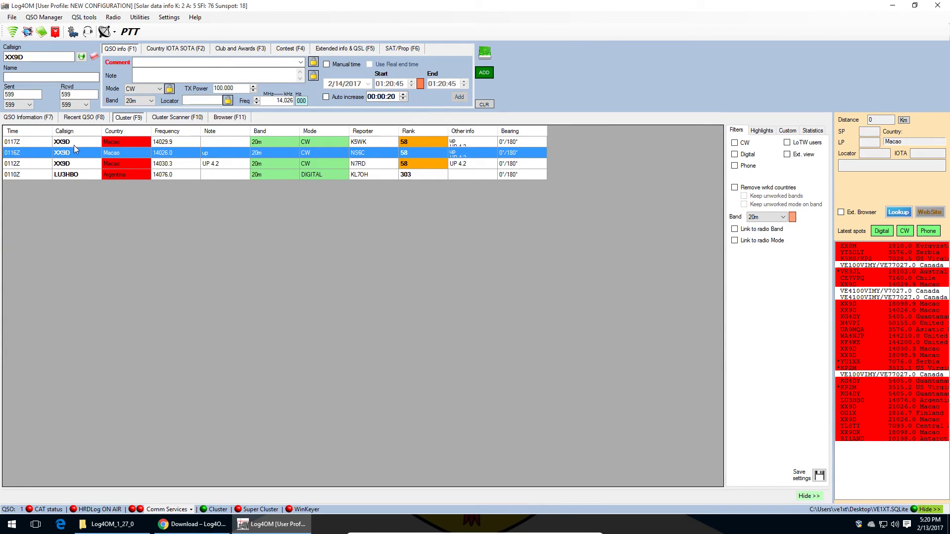
pyautogui.press('Tab')
pyautogui.click(30, 118)
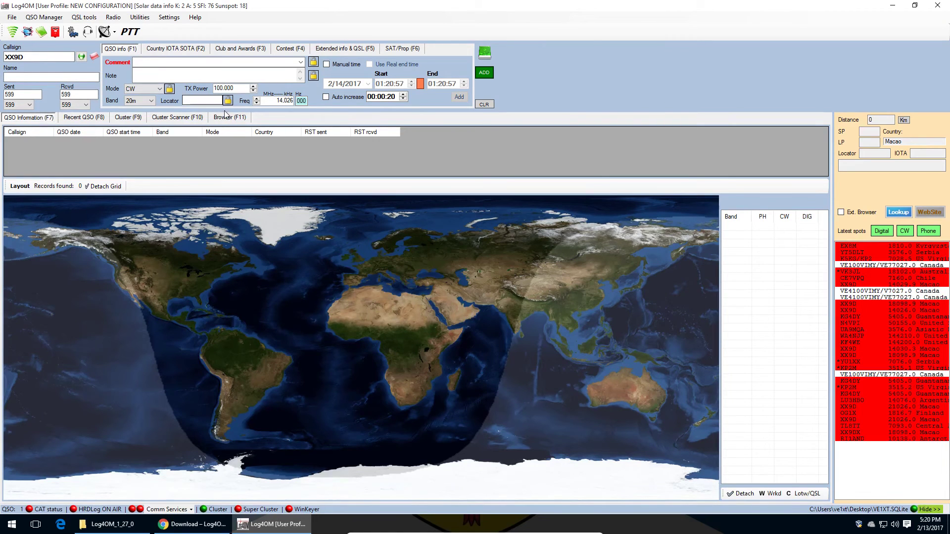
# Step: Check the Cluster Scanner view, then return to the DX cluster spot list
pyautogui.click(82, 76)
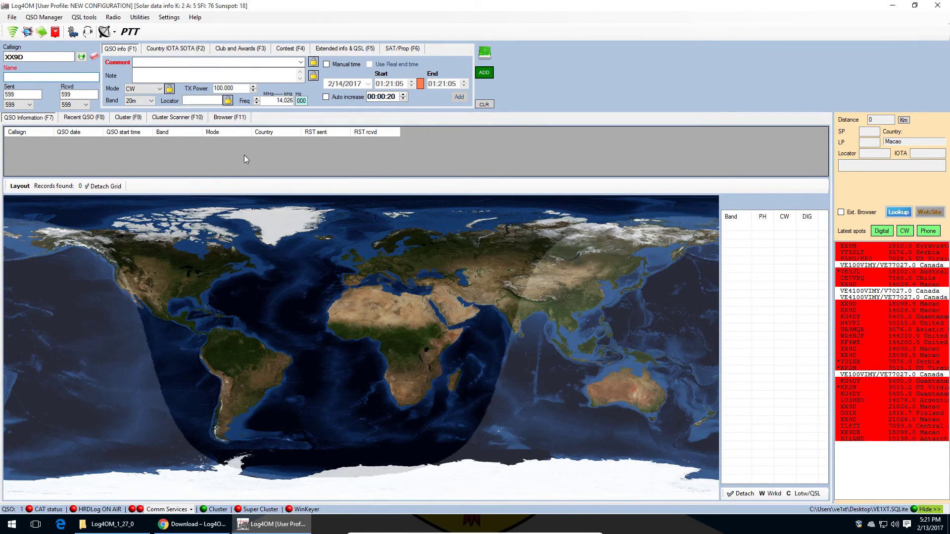
pyautogui.click(218, 118)
pyautogui.click(199, 118)
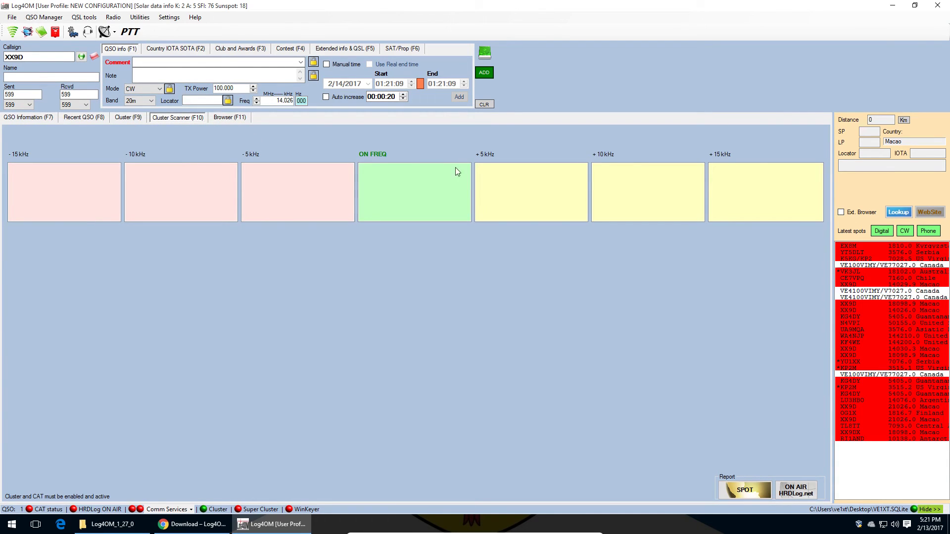
pyautogui.click(137, 117)
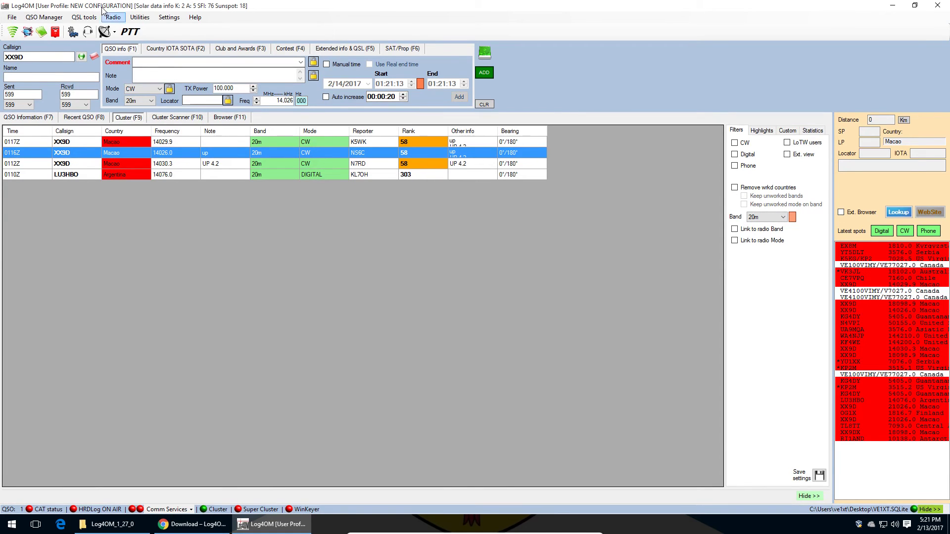
# Step: Show the NG3K Announced DX Operations page from the Utilities menu
pyautogui.click(84, 17)
pyautogui.moveTo(114, 18)
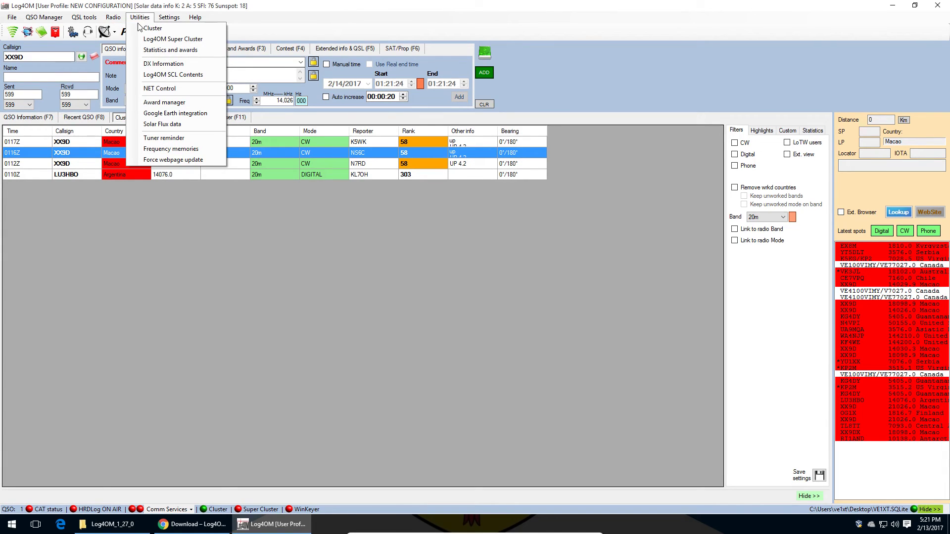
pyautogui.click(195, 64)
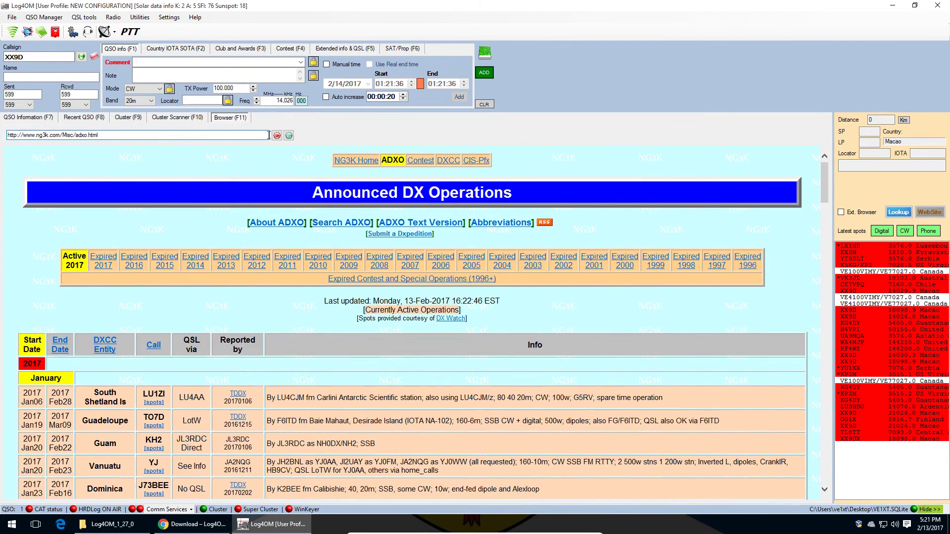
# Step: Browse the ADXO list, including XX9D Macao (Feb13–Feb26, 80–10m), then open Settings
pyautogui.scroll(-15, 364, 292)
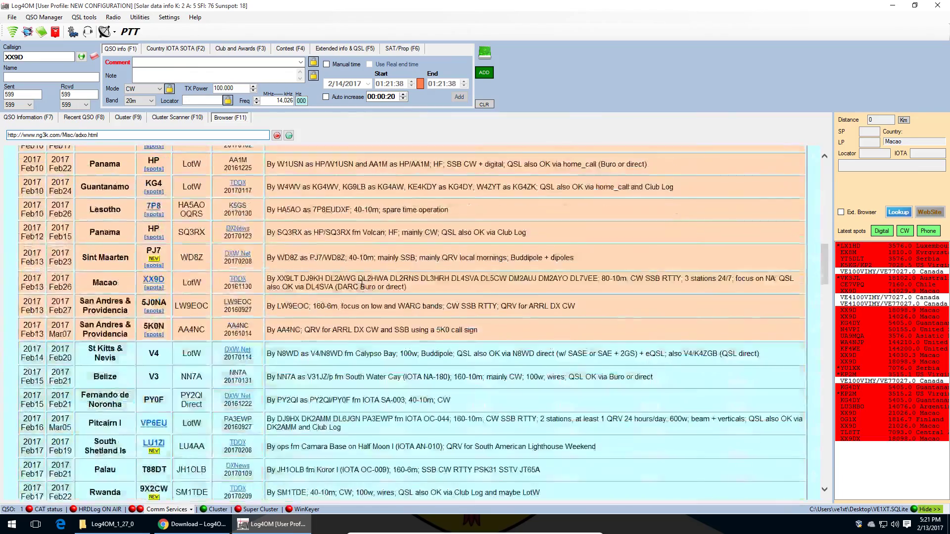
pyautogui.scroll(-15, 364, 292)
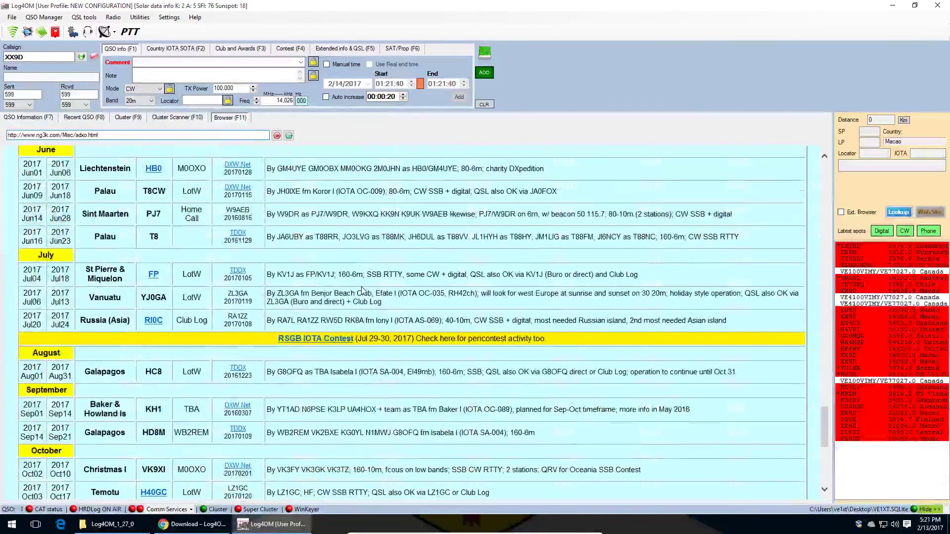
pyautogui.scroll(15, 364, 286)
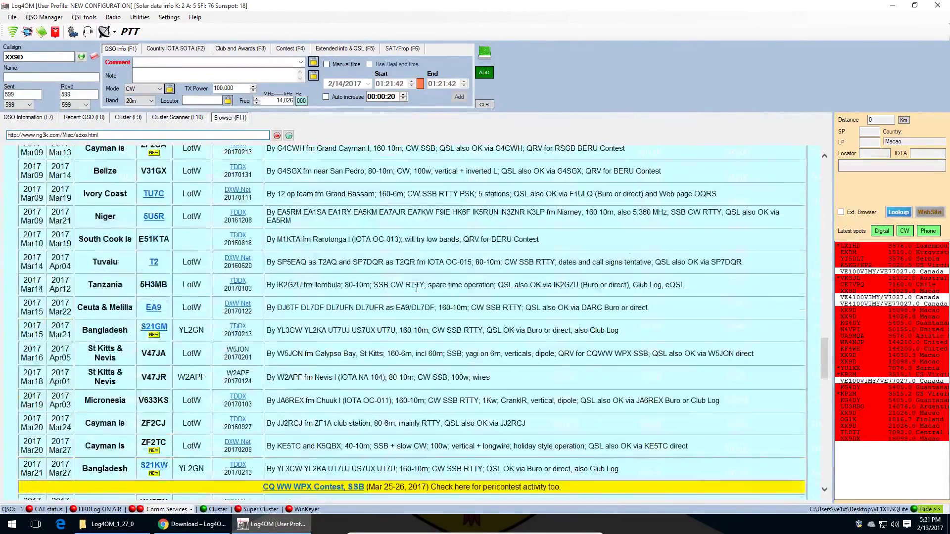
pyautogui.scroll(15, 417, 288)
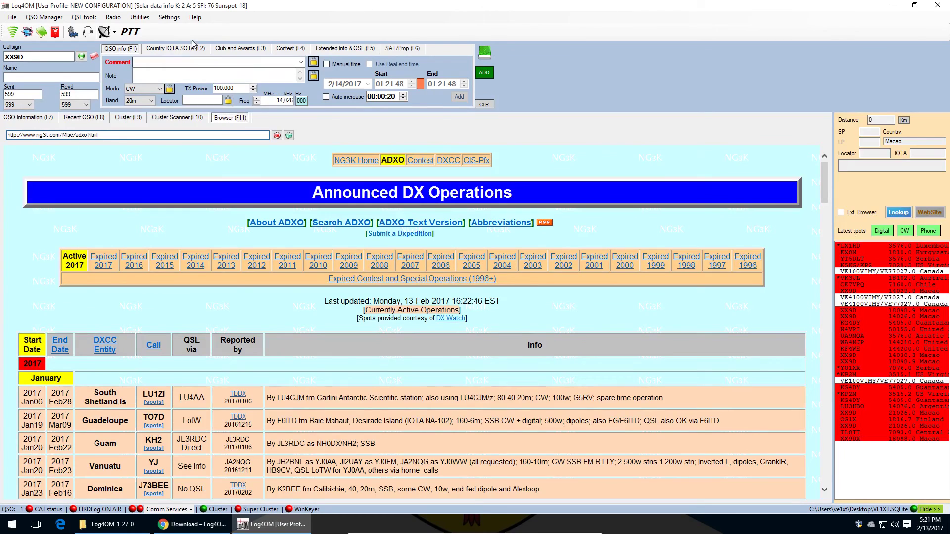
pyautogui.click(169, 17)
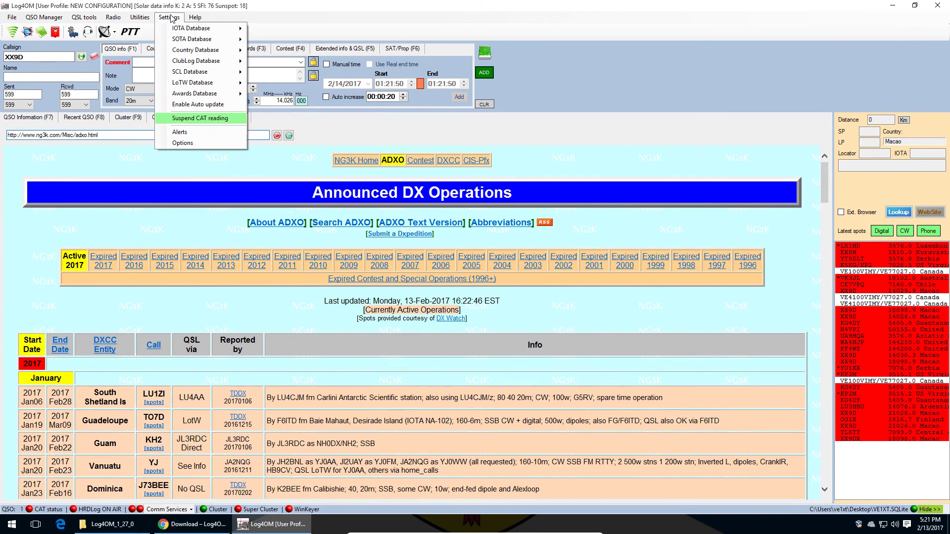
# Step: Review the IOTA/SOTA/LoTW database update options, then request Utilities > Solar Flux data
pyautogui.moveTo(179, 31)
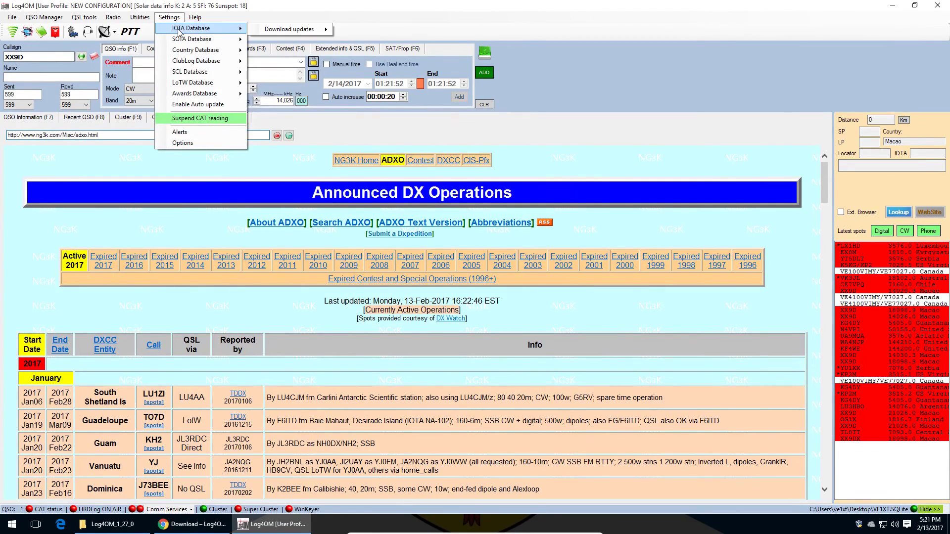
pyautogui.moveTo(216, 42)
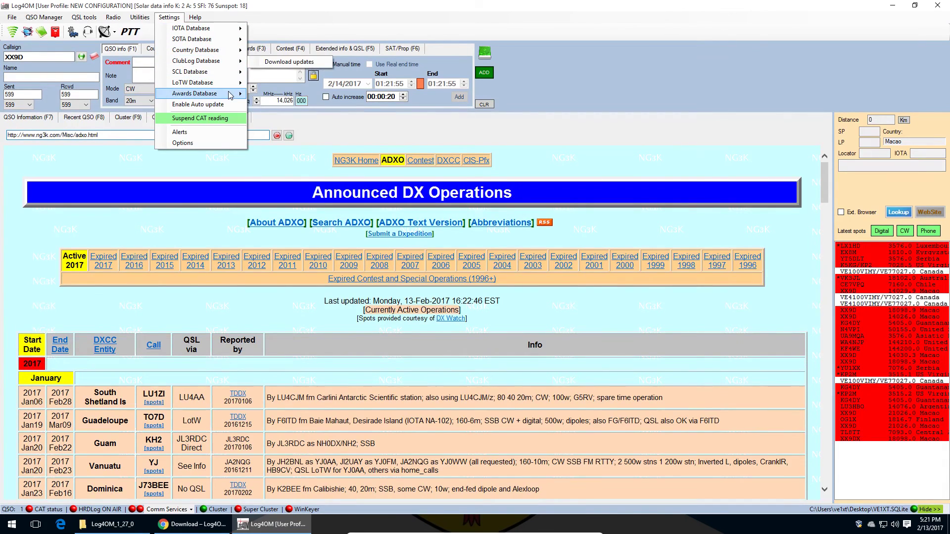
pyautogui.moveTo(229, 86)
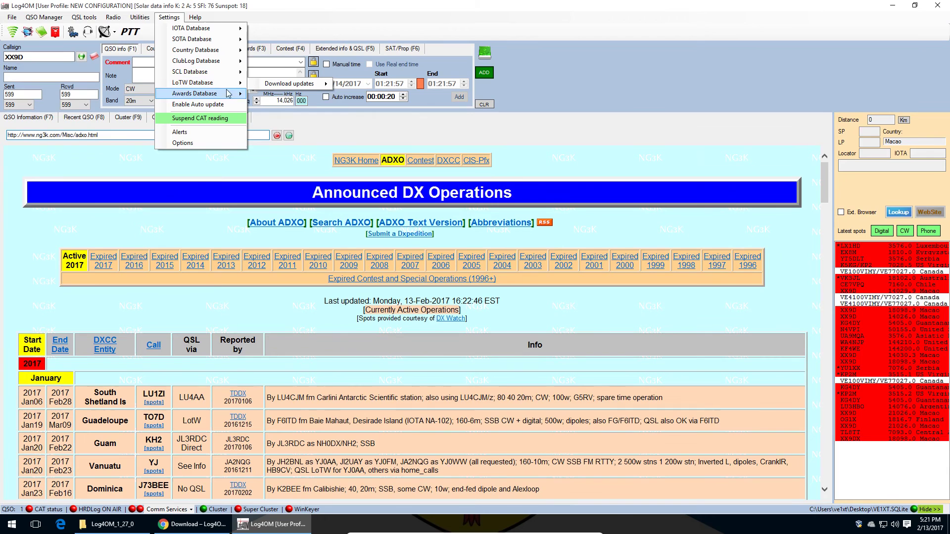
pyautogui.moveTo(315, 83)
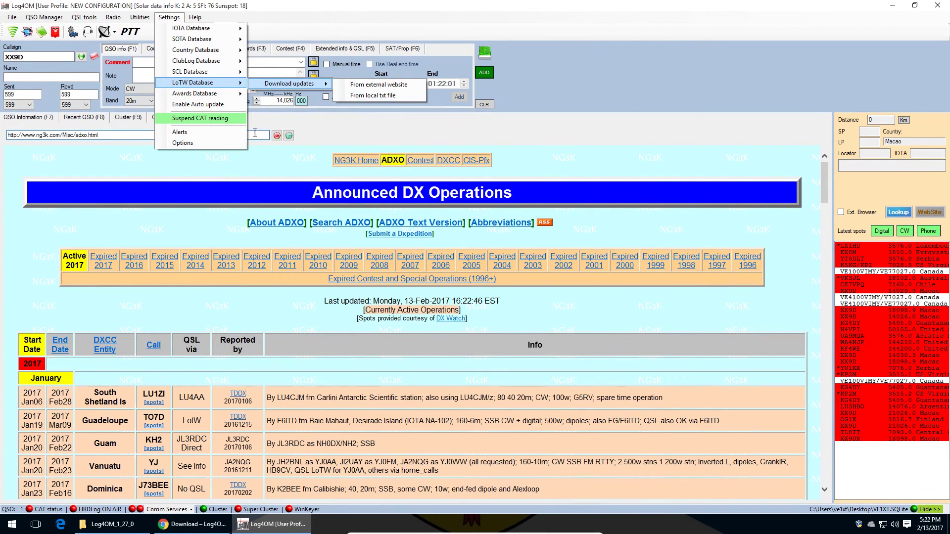
pyautogui.click(229, 122)
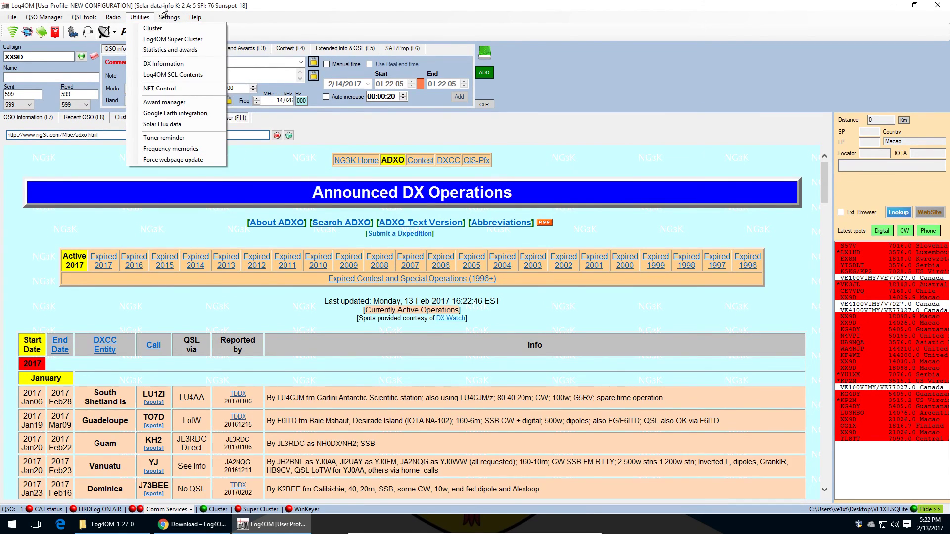
pyautogui.moveTo(140, 18)
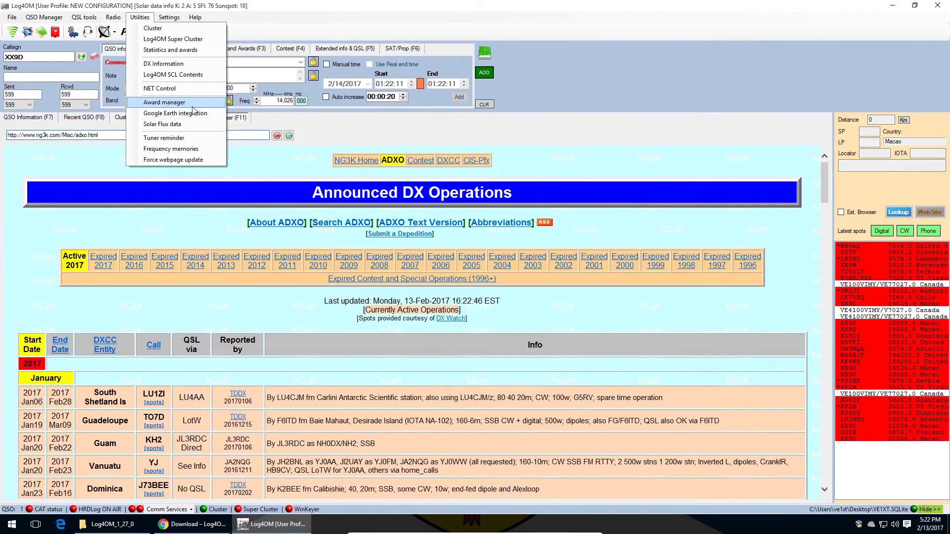
pyautogui.click(195, 124)
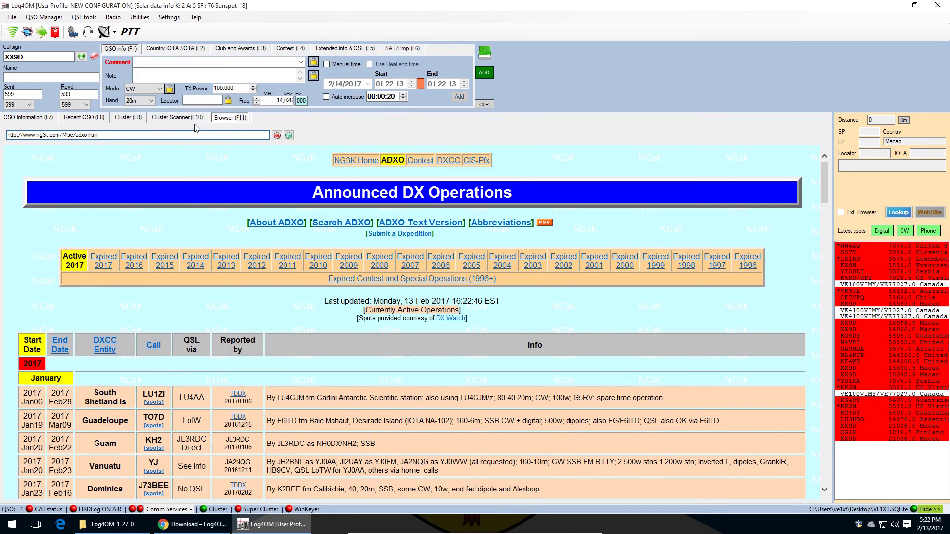
pyautogui.moveTo(333, 118); pyautogui.dragTo(695, 170)
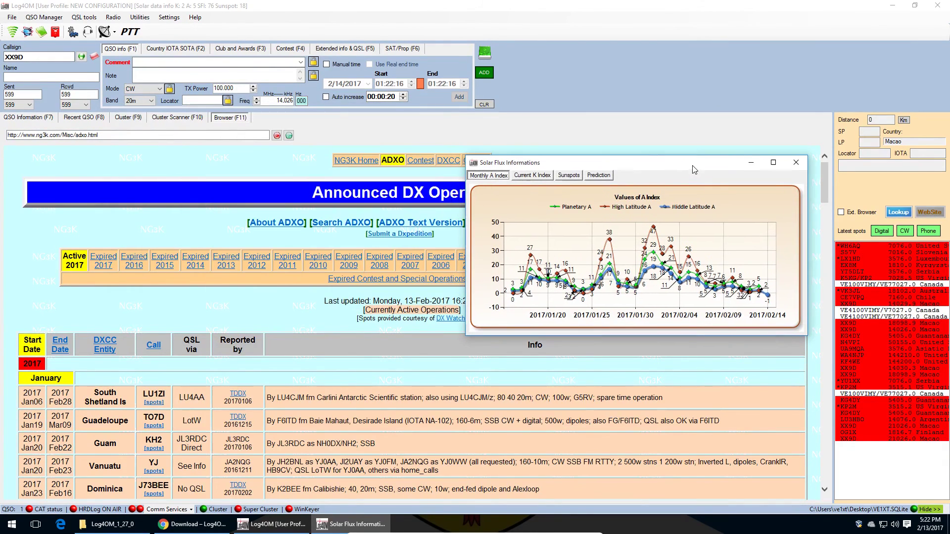
pyautogui.click(546, 176)
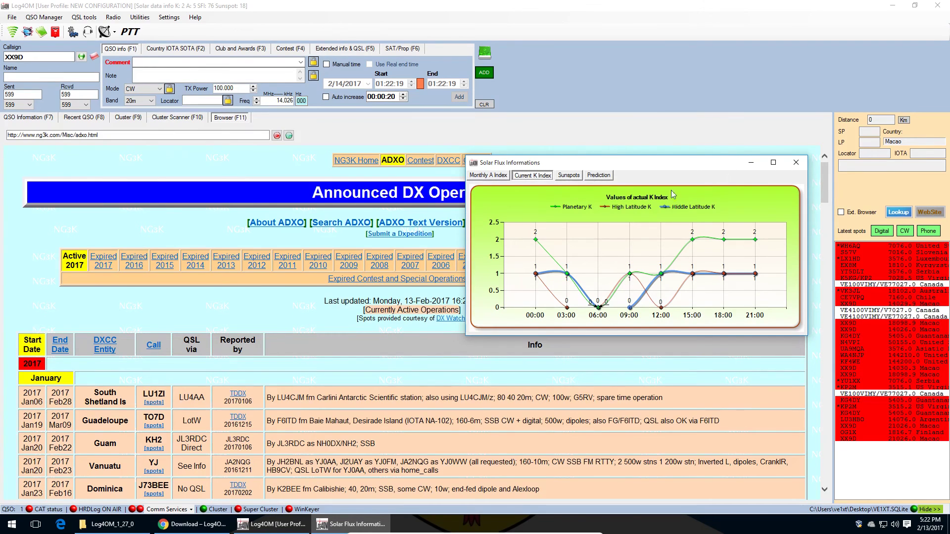
pyautogui.click(507, 176)
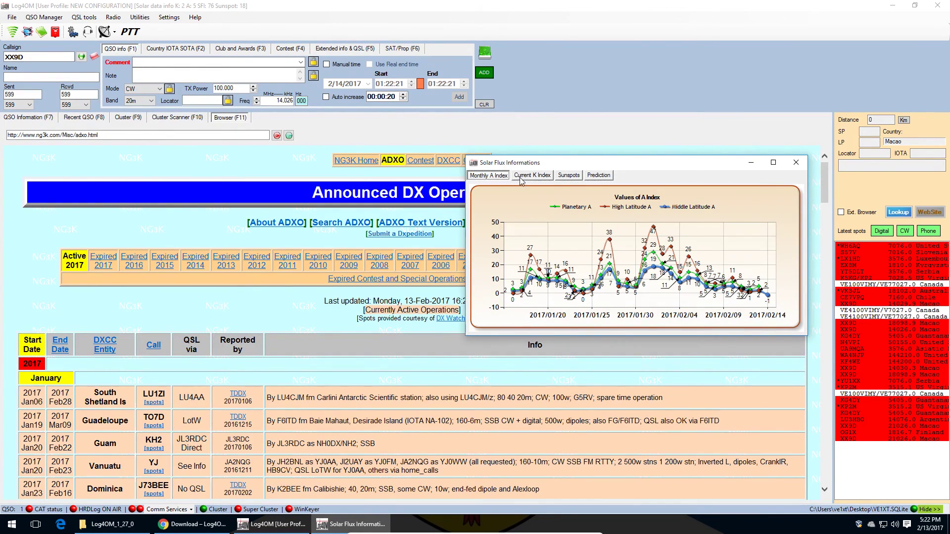
pyautogui.click(568, 177)
pyautogui.click(608, 179)
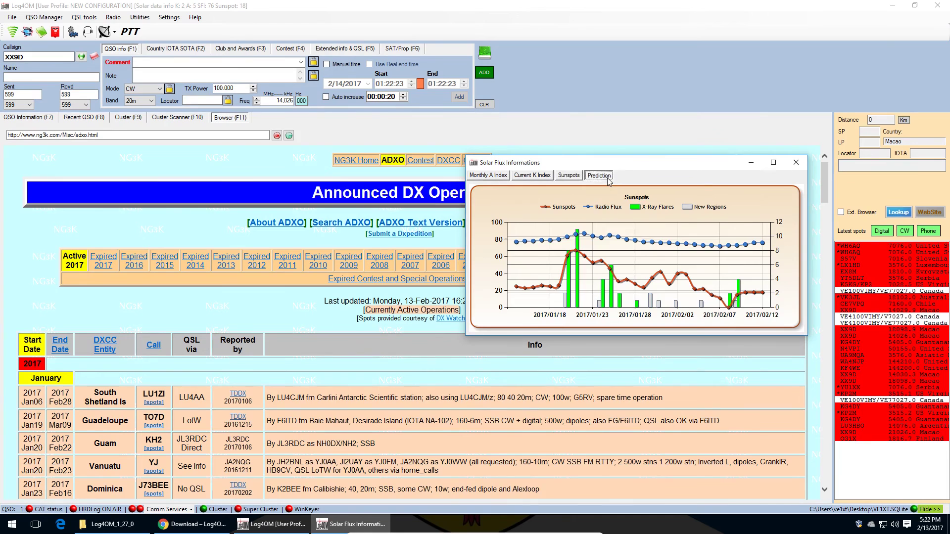
pyautogui.click(568, 173)
pyautogui.click(537, 176)
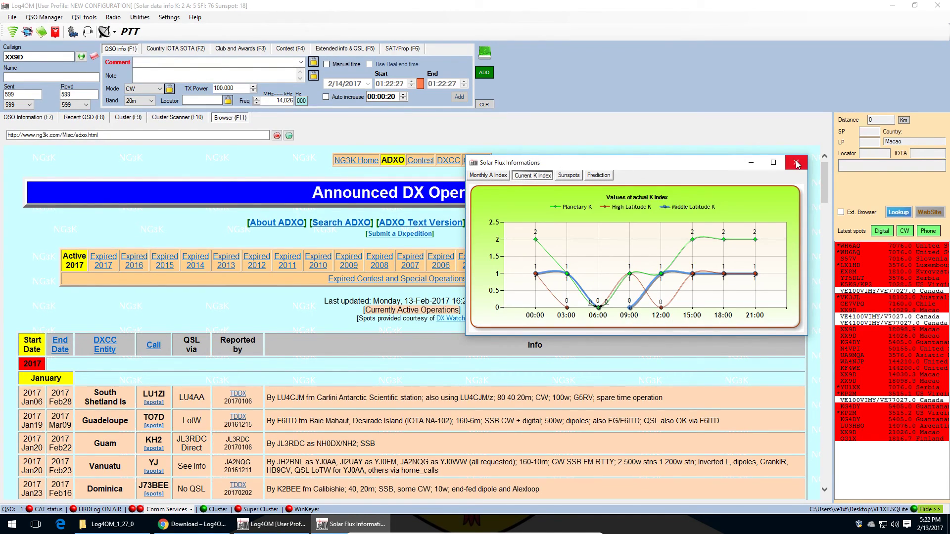
pyautogui.click(797, 165)
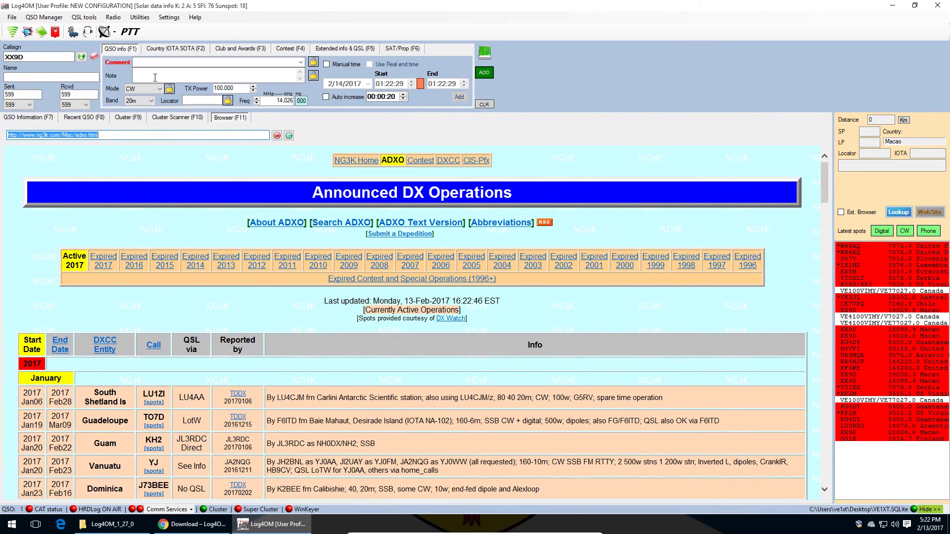
pyautogui.click(79, 17)
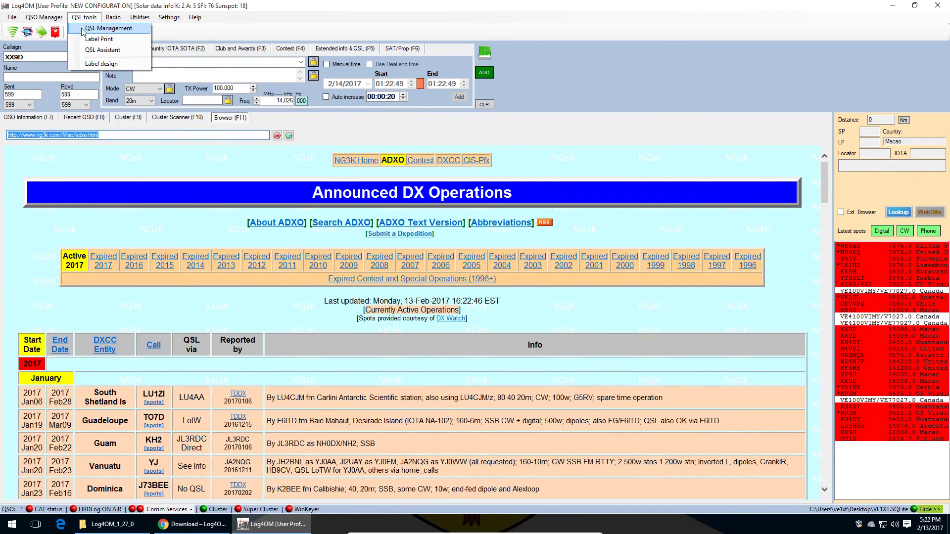
pyautogui.moveTo(53, 23)
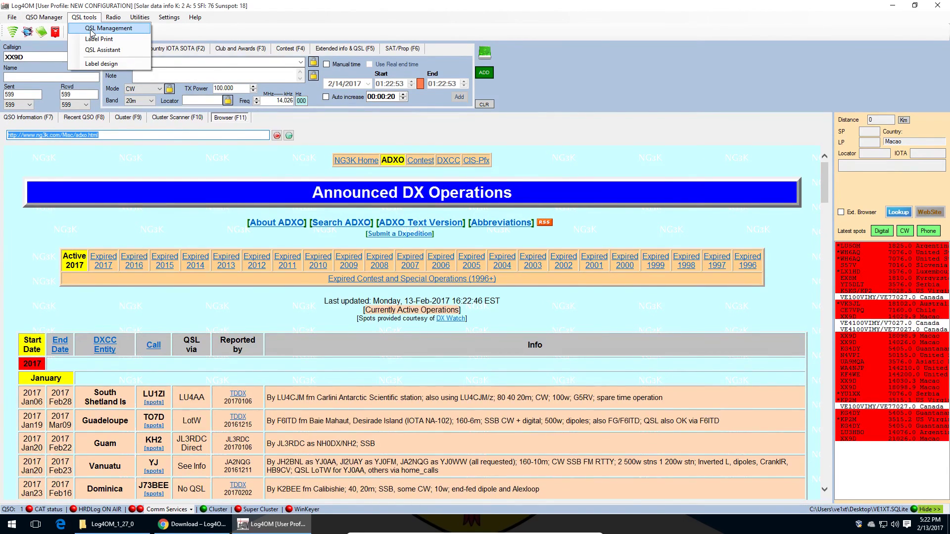
pyautogui.click(91, 30)
pyautogui.moveTo(299, 128); pyautogui.dragTo(647, 52)
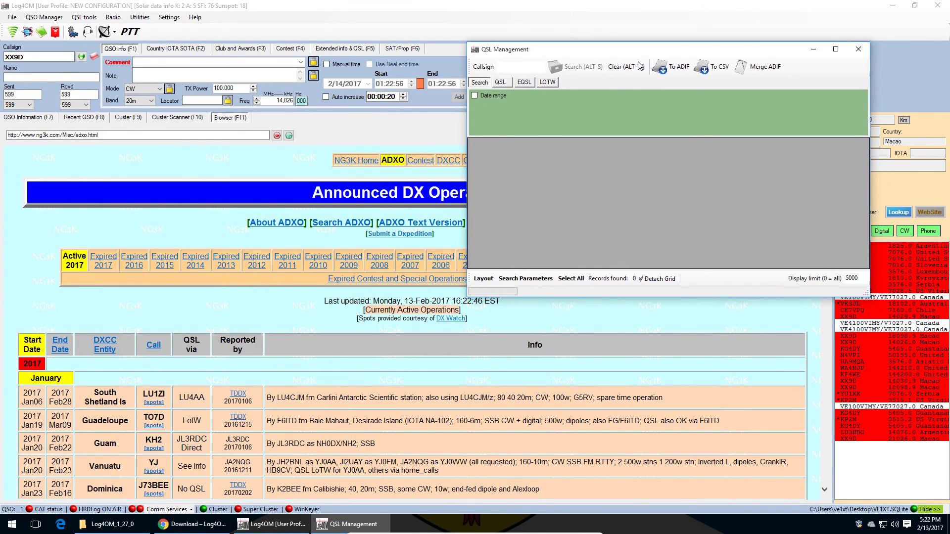
pyautogui.click(525, 85)
pyautogui.click(550, 86)
pyautogui.click(530, 87)
pyautogui.click(552, 84)
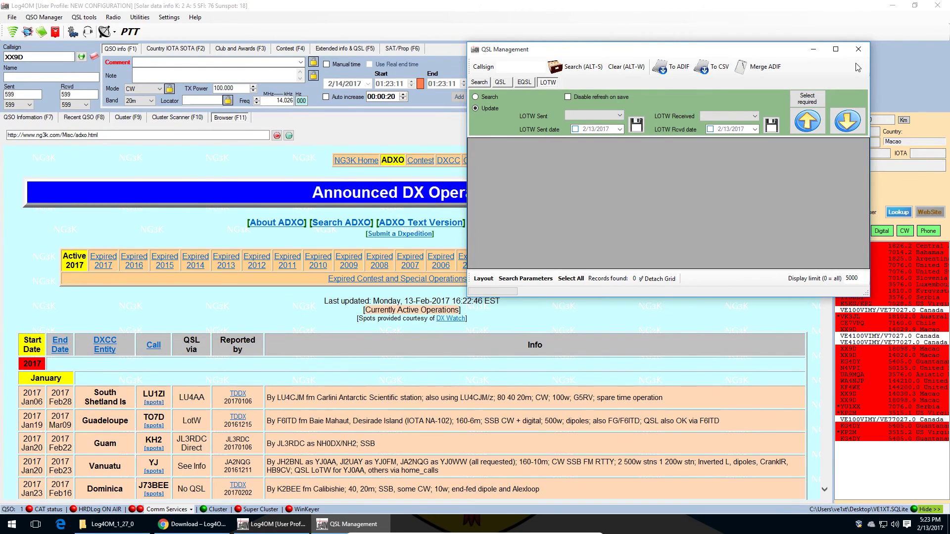
pyautogui.click(858, 49)
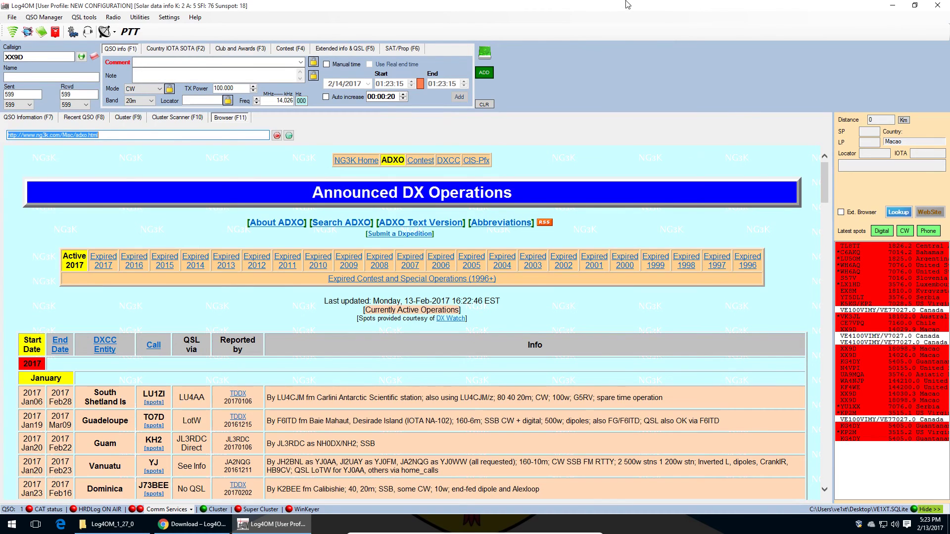
pyautogui.click(148, 19)
pyautogui.click(151, 19)
pyautogui.click(169, 18)
pyautogui.click(168, 18)
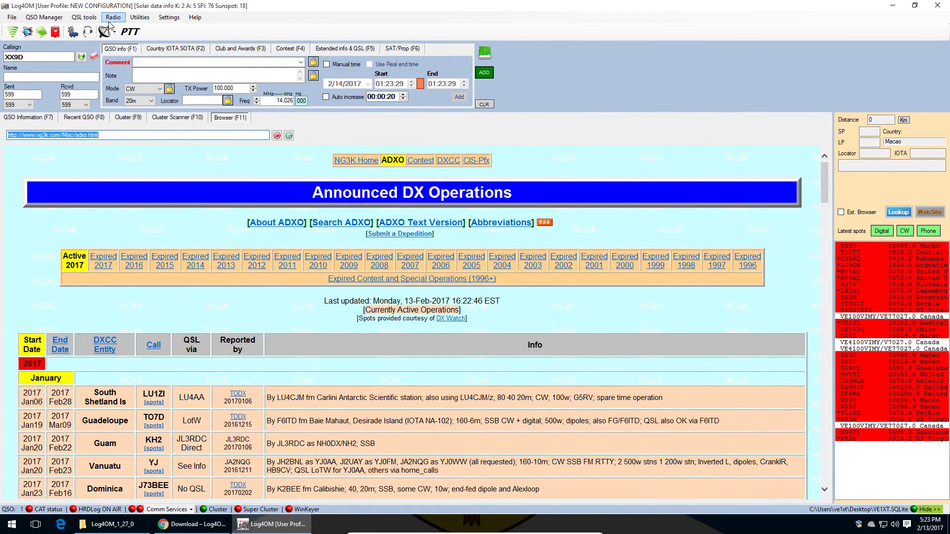
pyautogui.click(78, 19)
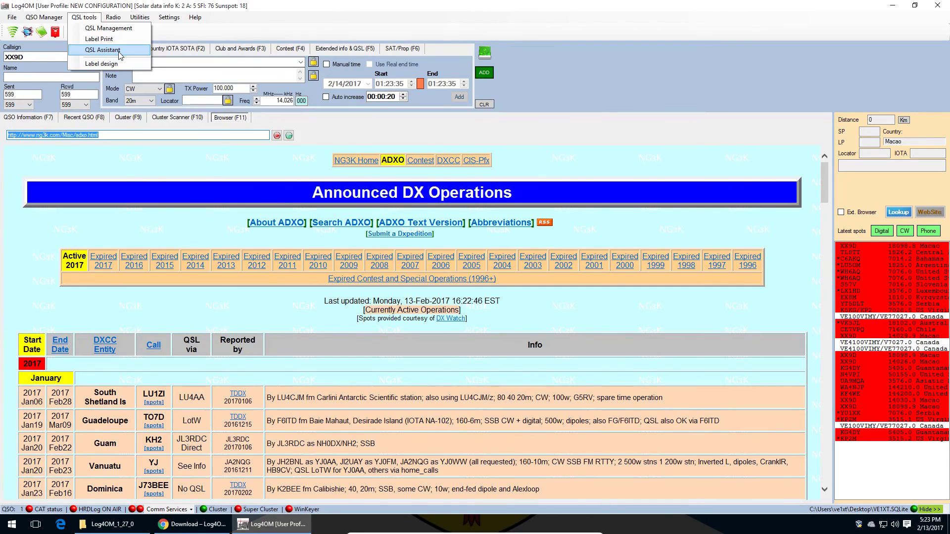
pyautogui.click(120, 51)
pyautogui.moveTo(221, 24); pyautogui.dragTo(326, 48)
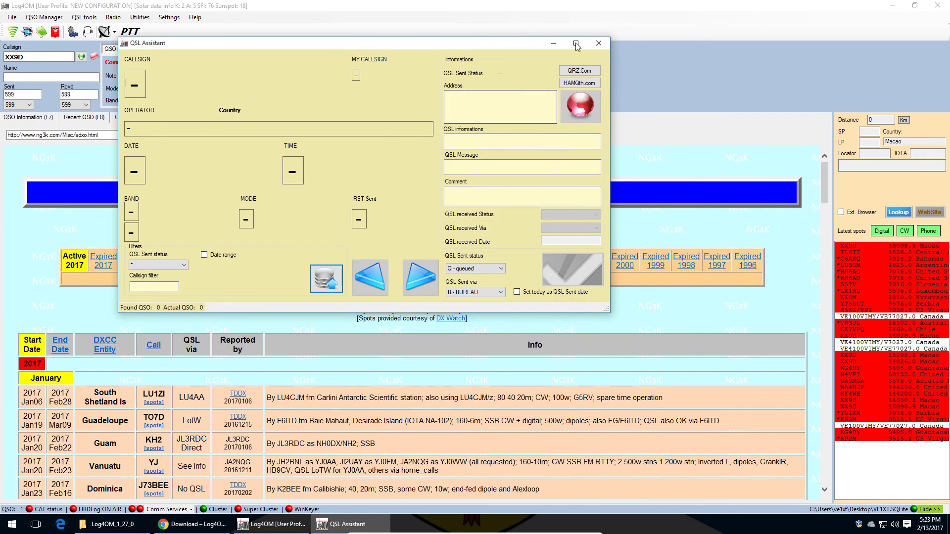
pyautogui.click(598, 43)
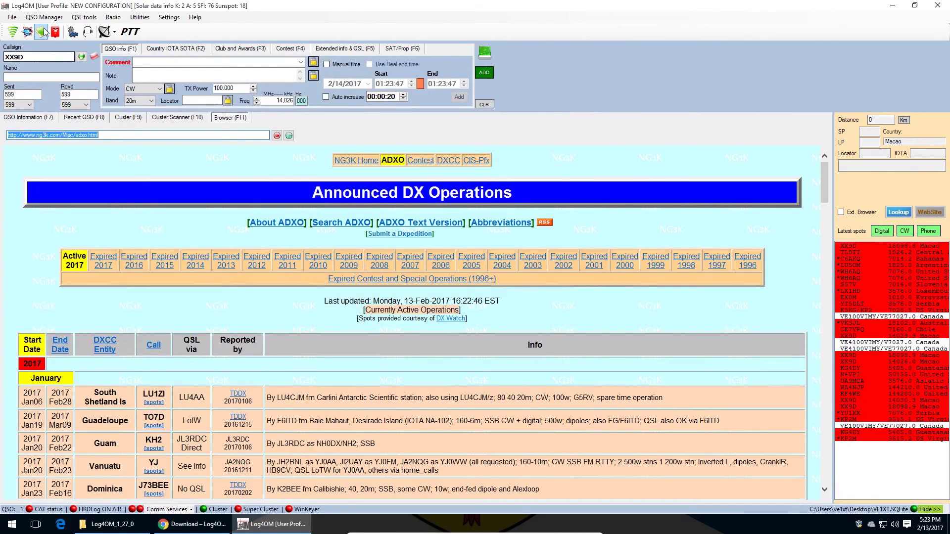
pyautogui.click(59, 18)
pyautogui.click(57, 28)
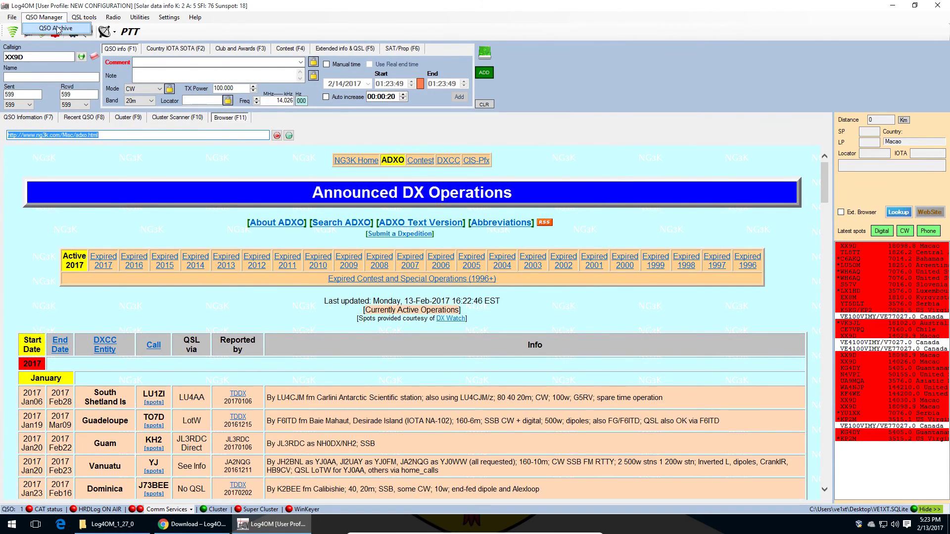
pyautogui.moveTo(290, 37); pyautogui.dragTo(423, 83)
pyautogui.click(275, 98)
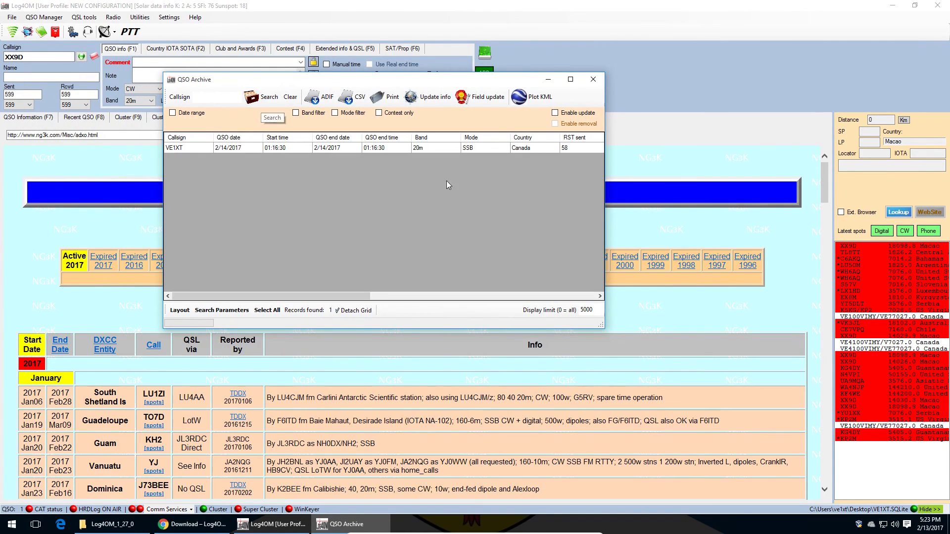
pyautogui.moveTo(332, 296); pyautogui.dragTo(561, 296)
pyautogui.moveTo(297, 81); pyautogui.dragTo(429, 91)
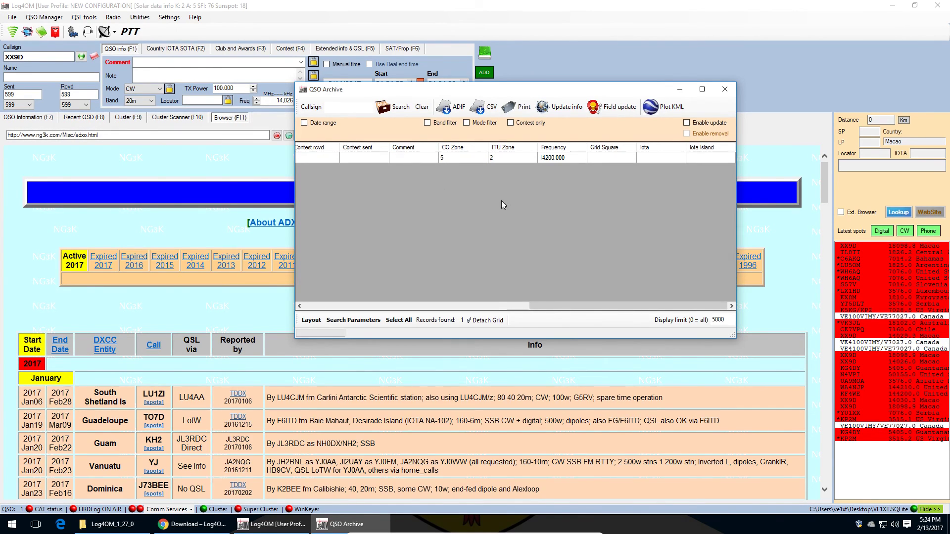
pyautogui.moveTo(524, 308); pyautogui.dragTo(420, 306)
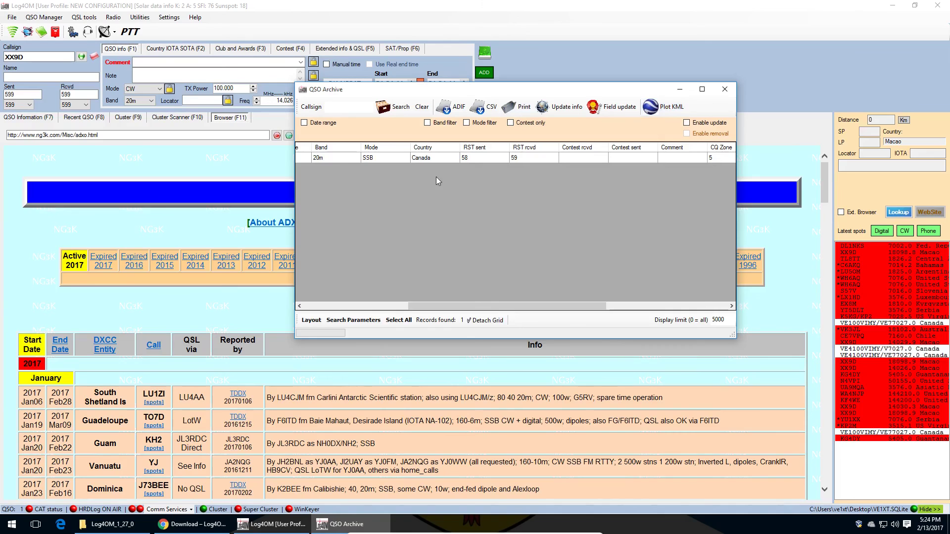
pyautogui.click(725, 89)
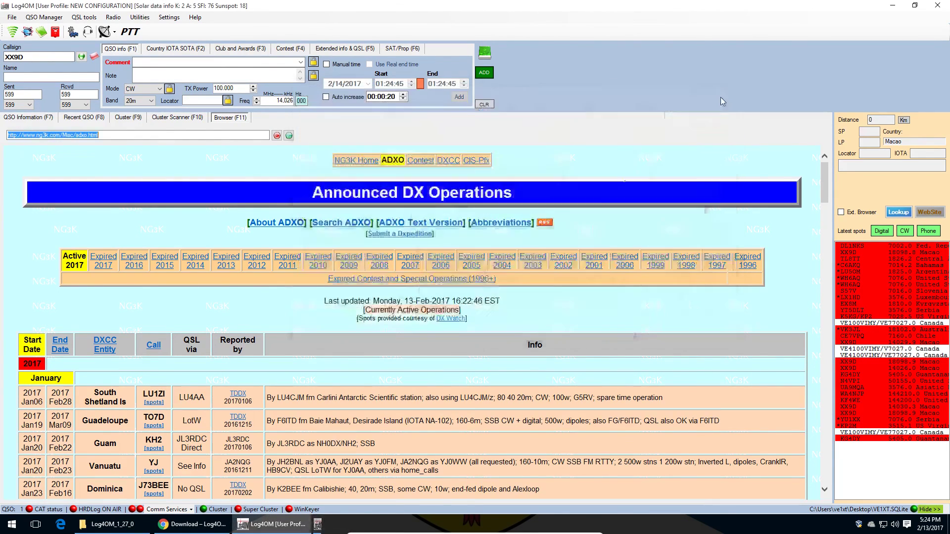
pyautogui.click(39, 18)
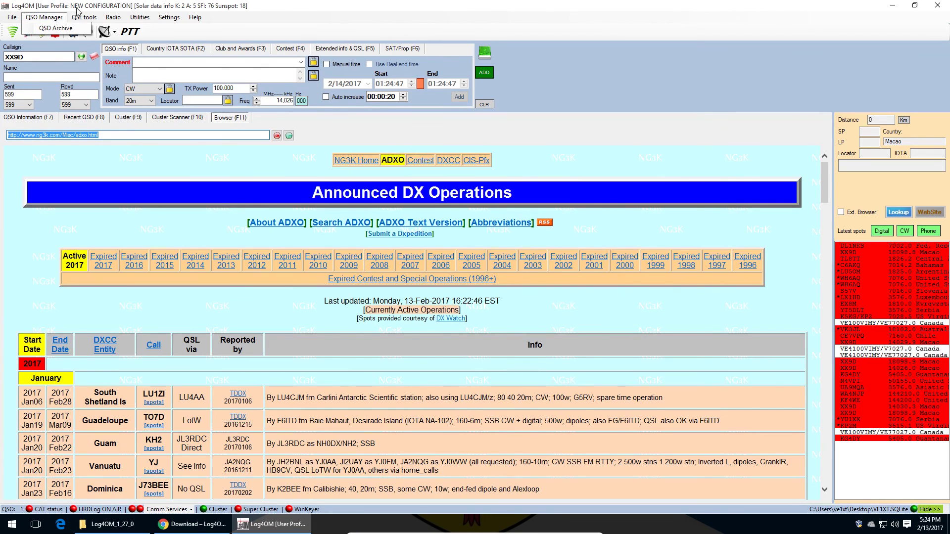
pyautogui.moveTo(89, 15)
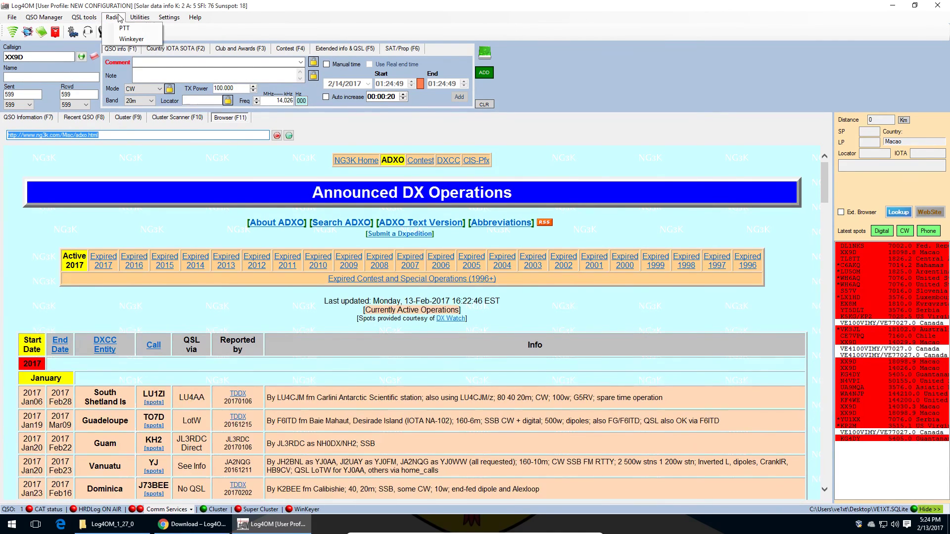
pyautogui.moveTo(139, 17)
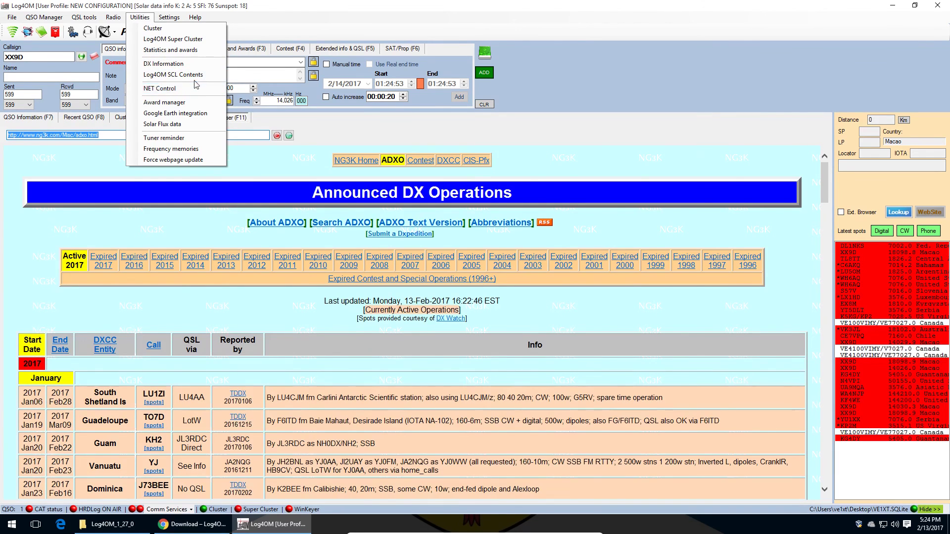
pyautogui.moveTo(195, 17)
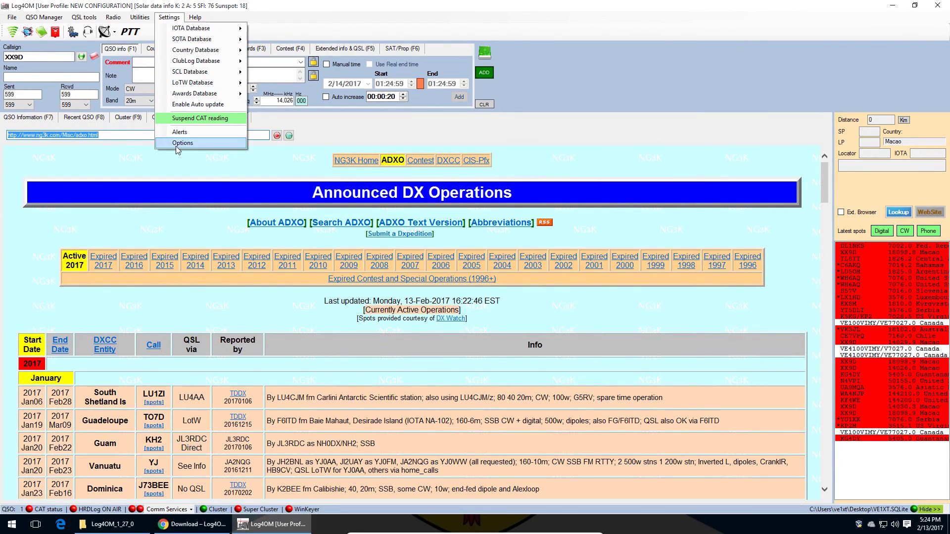
pyautogui.click(176, 146)
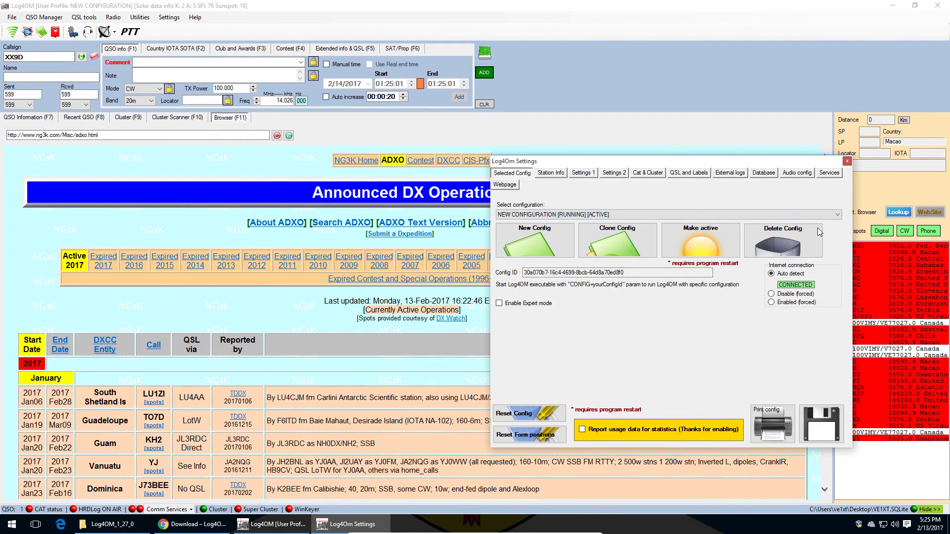
pyautogui.moveTo(557, 162); pyautogui.dragTo(279, 140)
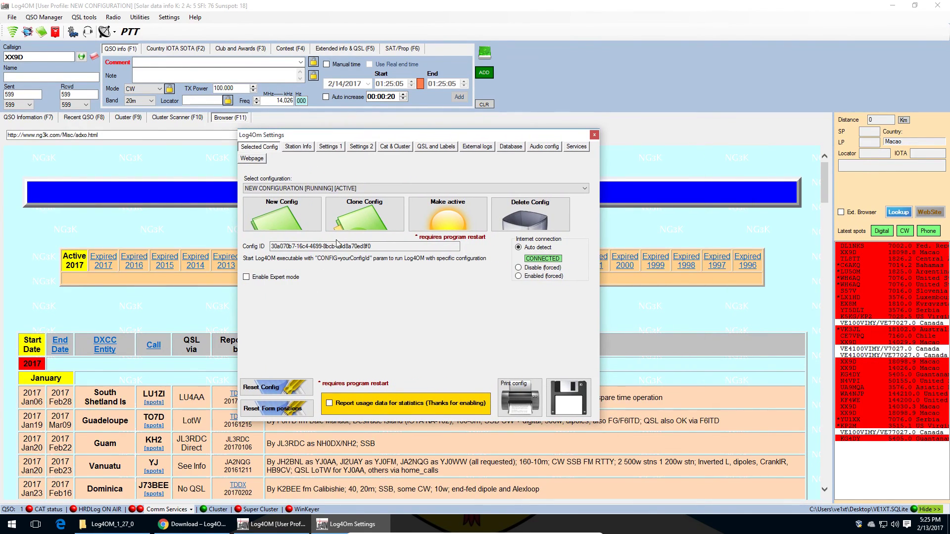
pyautogui.click(299, 146)
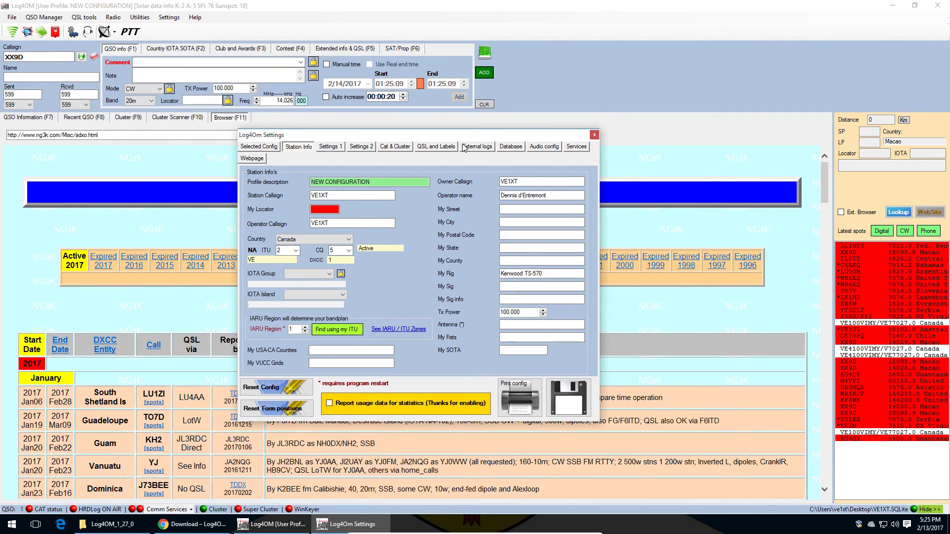
pyautogui.click(517, 149)
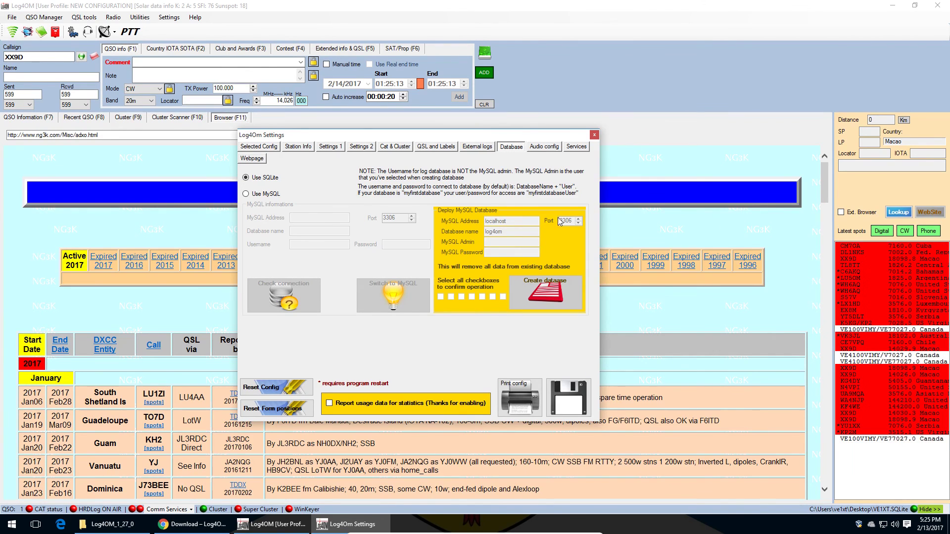
pyautogui.click(265, 149)
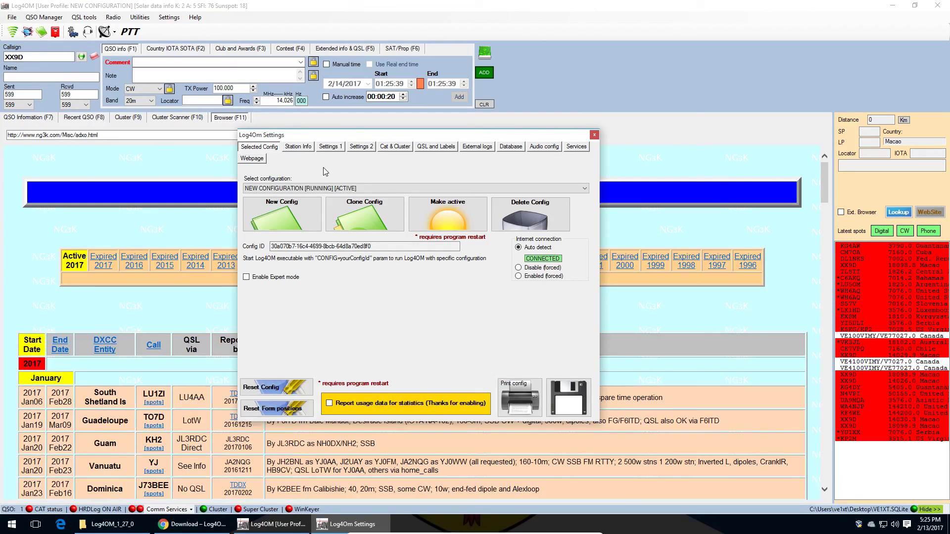
pyautogui.click(348, 188)
pyautogui.click(348, 189)
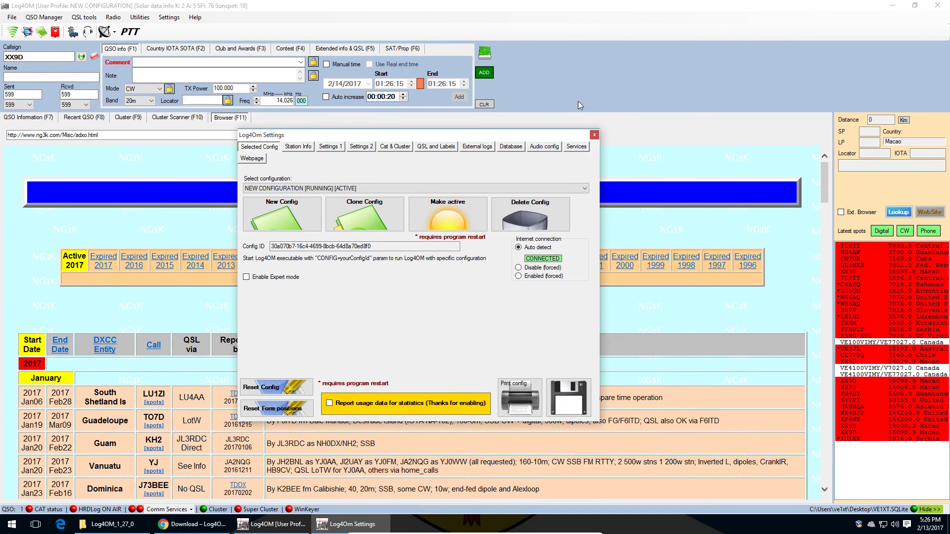
pyautogui.click(594, 134)
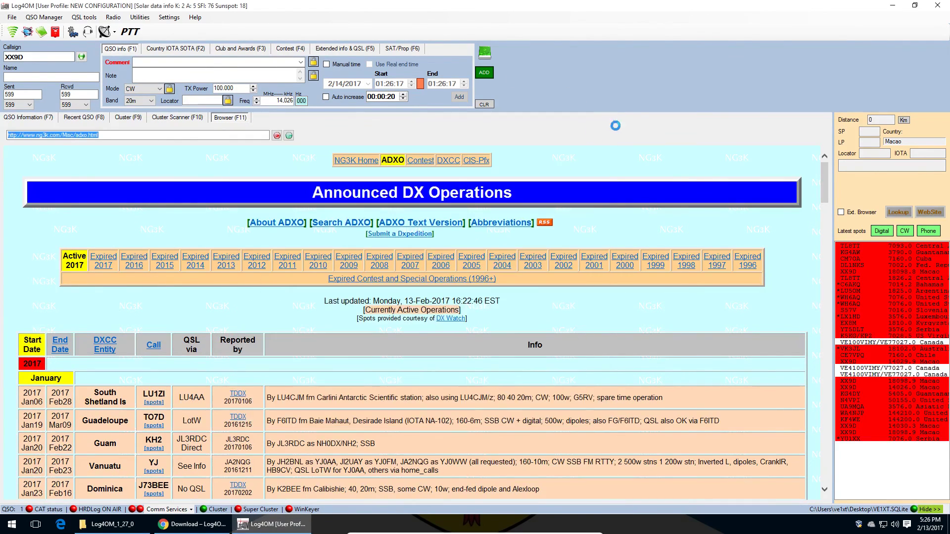
# Step: Return from the ADXO page to the QSO Information map showing 0 XX9D records
pyautogui.scroll(-6, 520, 243)
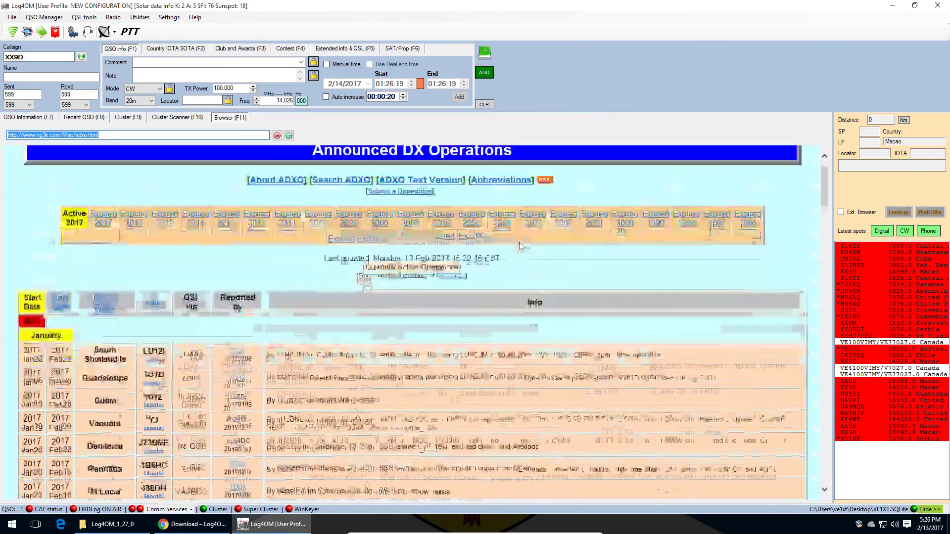
pyautogui.scroll(6, 521, 242)
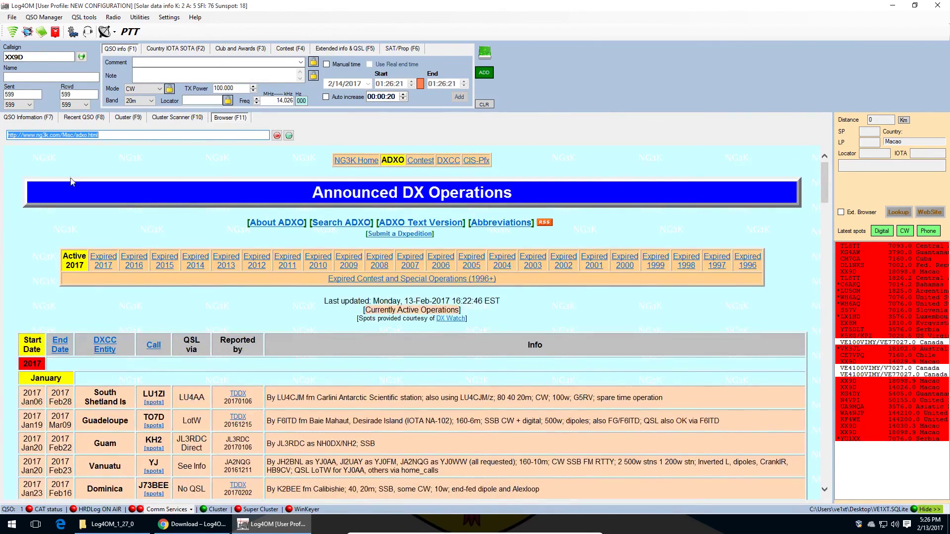
pyautogui.click(30, 119)
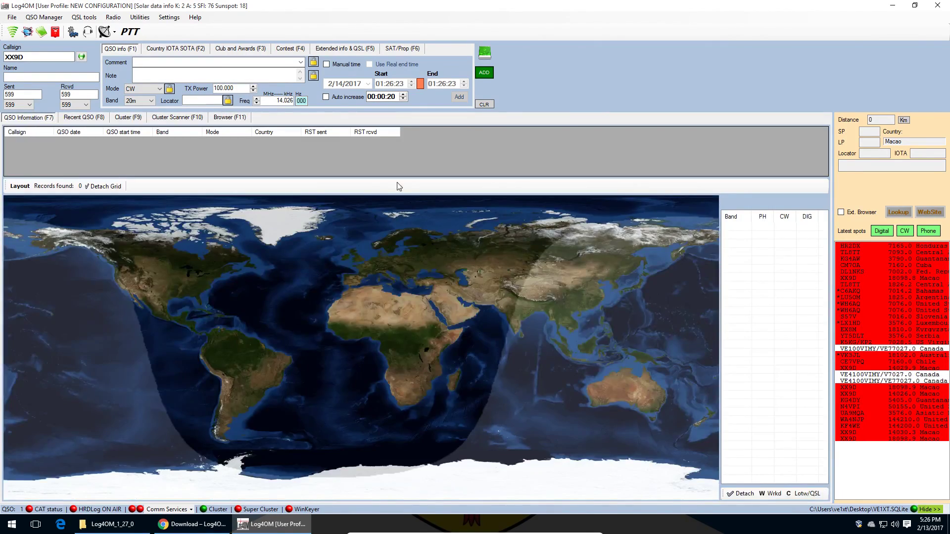